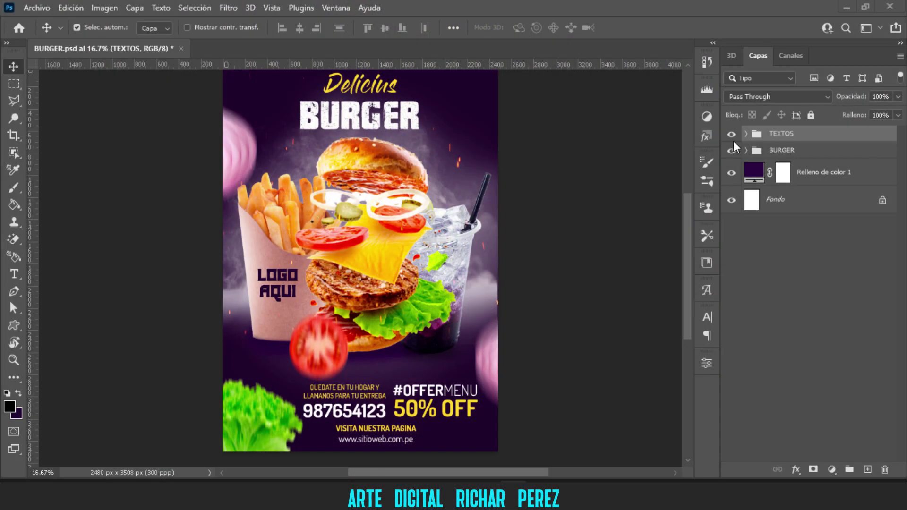
# - Hide and reshow the TEXTOS and BURGER groups, fit the poster on screen, and start a new document
pyautogui.moveTo(732, 135); pyautogui.dragTo(732, 150)
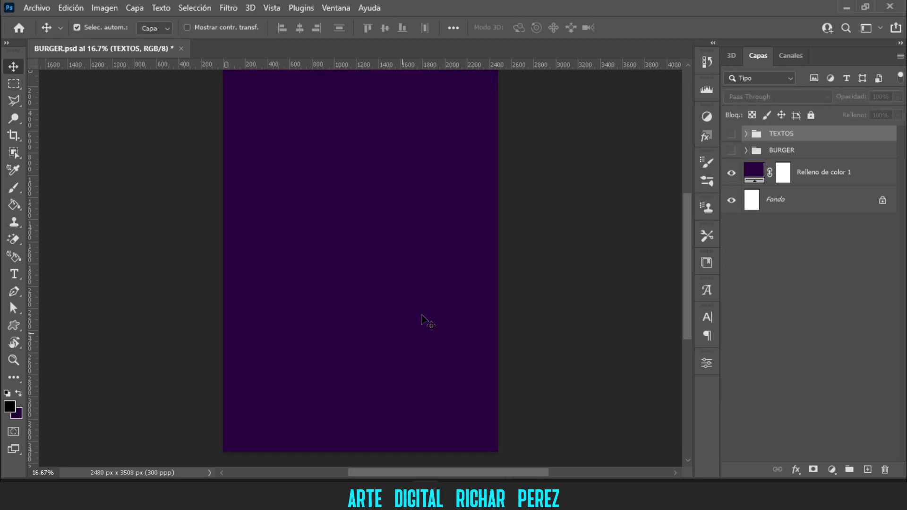
pyautogui.click(732, 151)
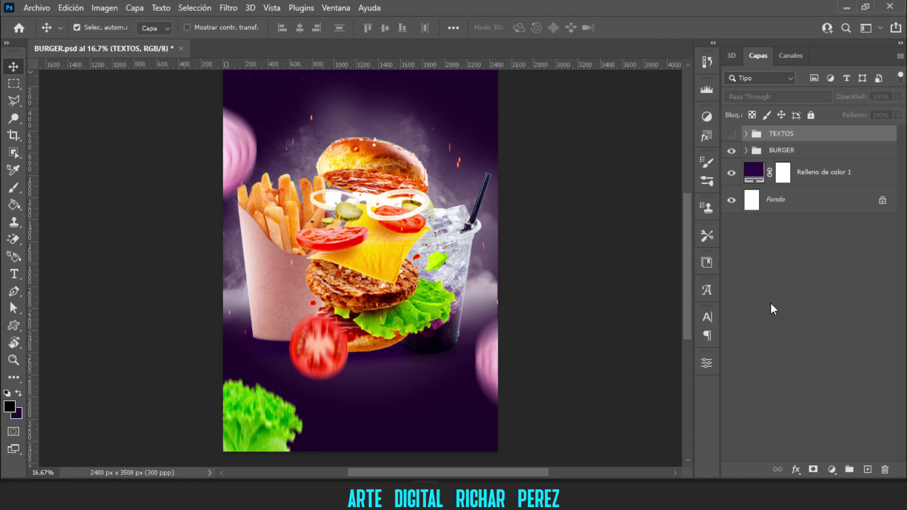
pyautogui.click(732, 133)
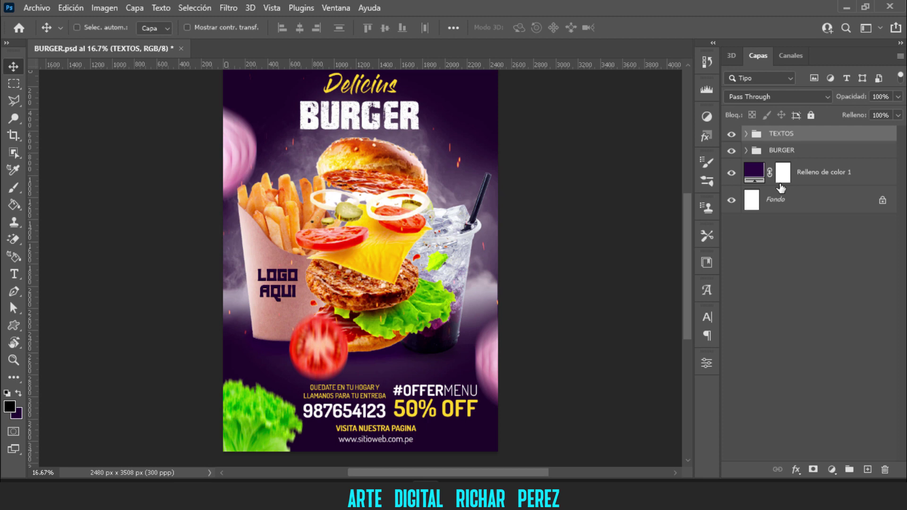
pyautogui.hotkey('ctrl', '0')
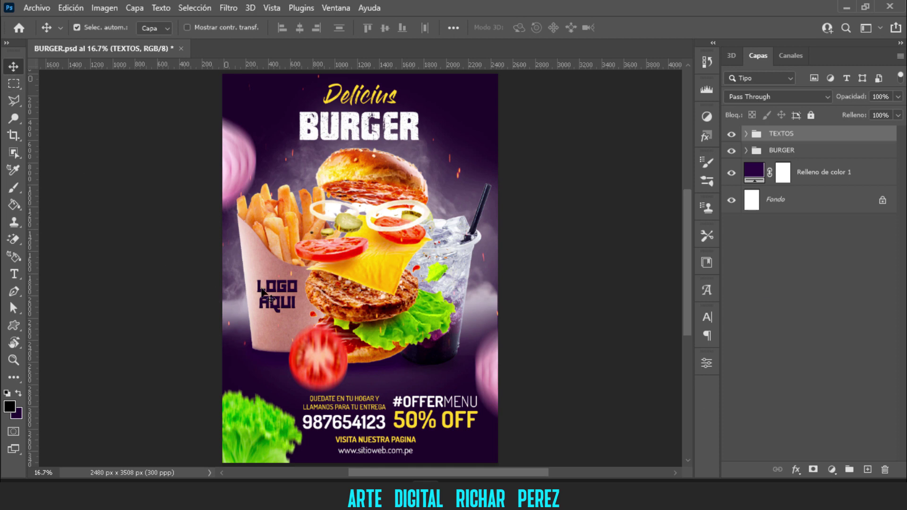
pyautogui.click(31, 9)
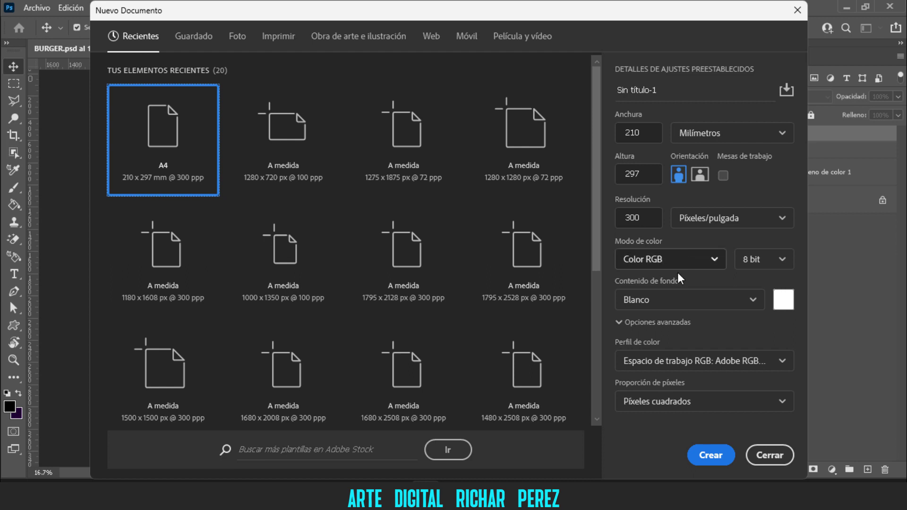
# - Keep the A4 size at 210 × 297 mm and resolution at 300 pixels per inch
pyautogui.click(655, 135)
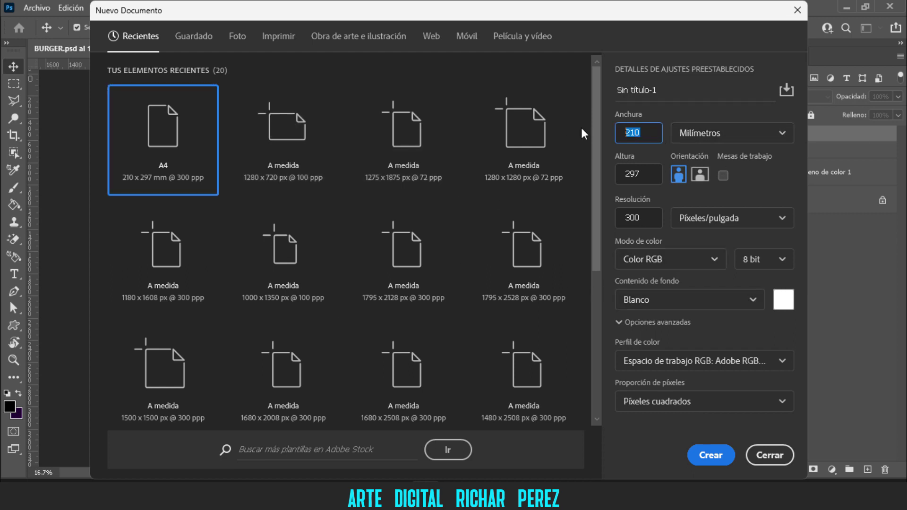
pyautogui.click(657, 179)
pyautogui.click(749, 133)
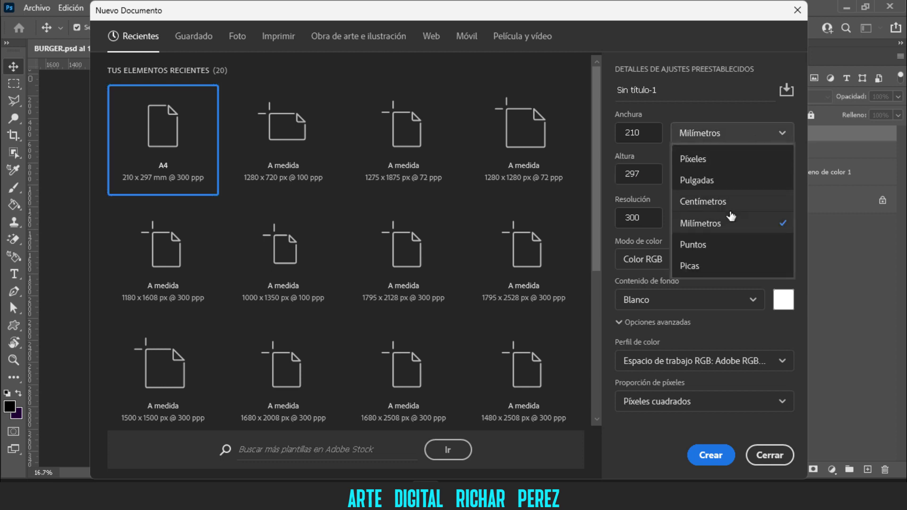
pyautogui.click(709, 223)
pyautogui.click(638, 217)
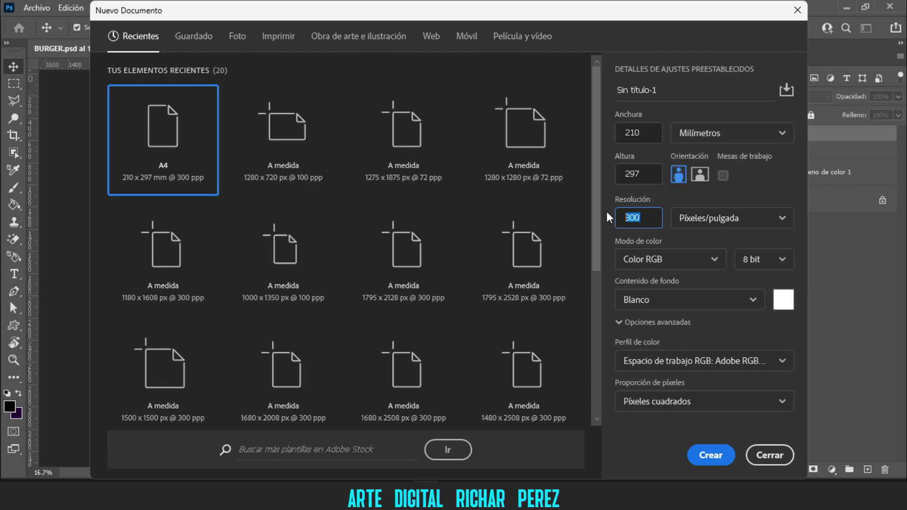
pyautogui.click(749, 221)
pyautogui.click(740, 241)
# - Name the document BURGER and create it
pyautogui.click(666, 90)
pyautogui.write('BU')
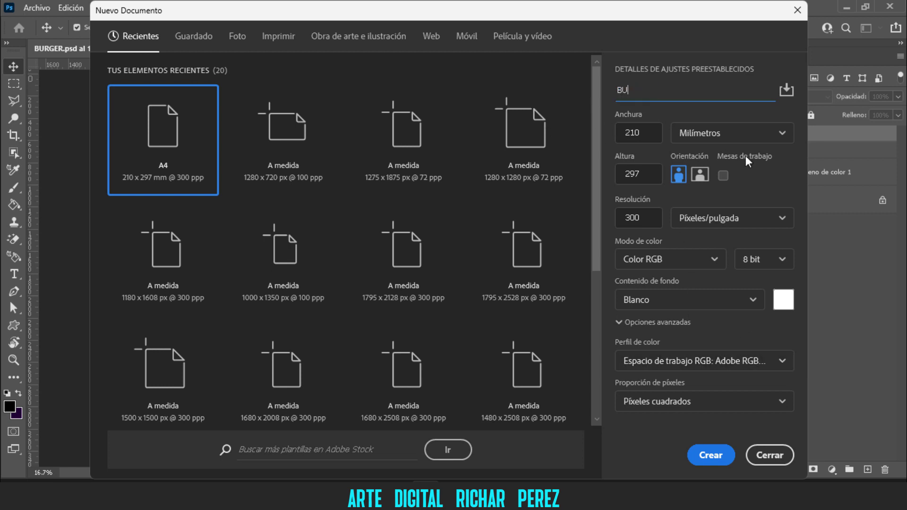
pyautogui.write('RGER')
pyautogui.click(710, 455)
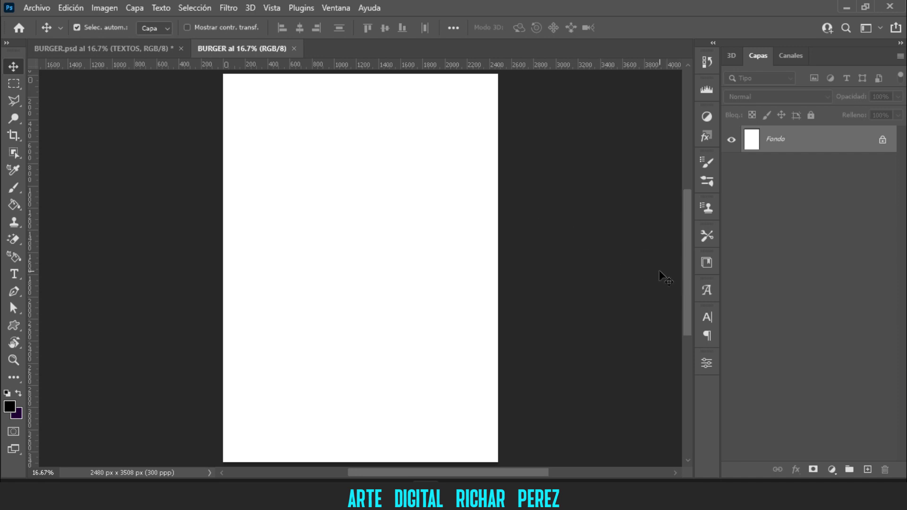
# - Add a solid colour fill layer in dark purple #290D42
pyautogui.click(836, 469)
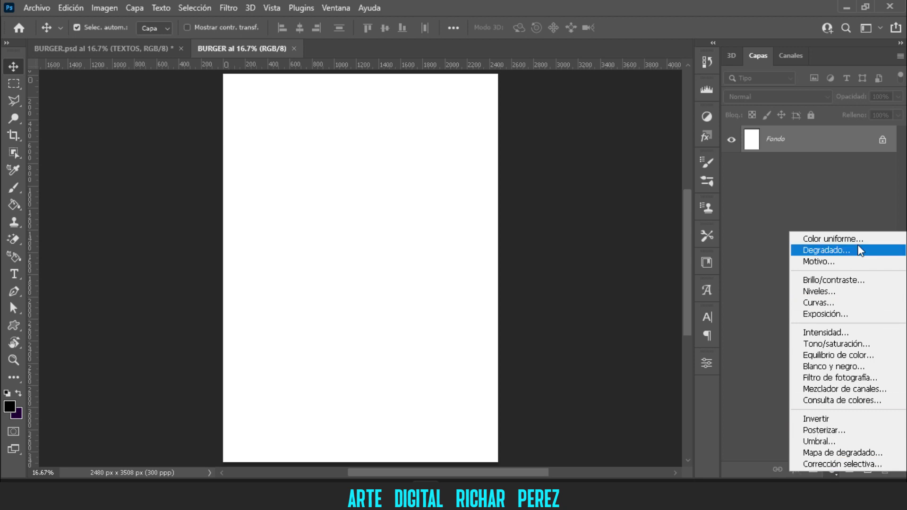
pyautogui.click(809, 238)
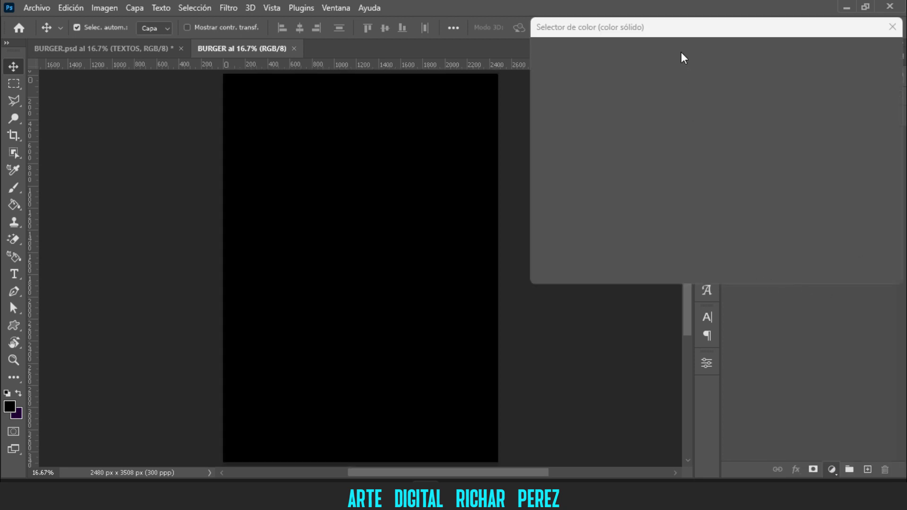
pyautogui.moveTo(688, 27); pyautogui.dragTo(648, 31)
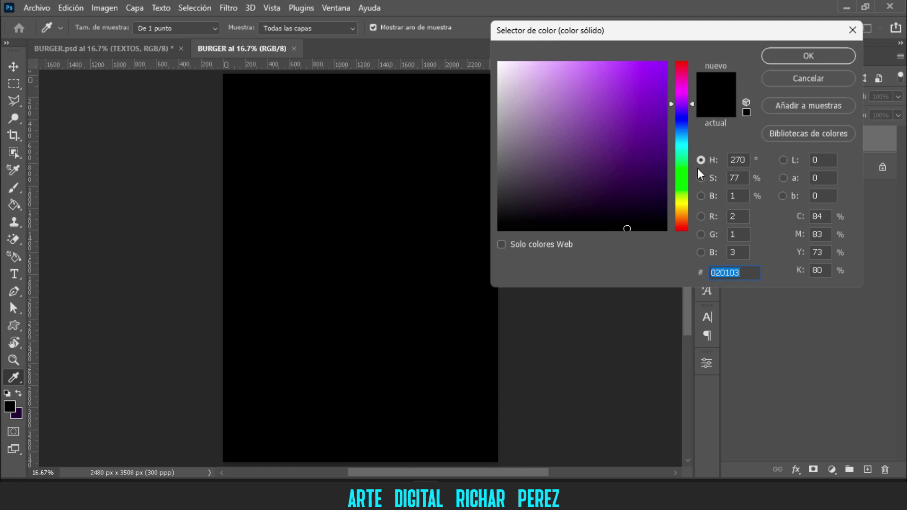
pyautogui.write('2')
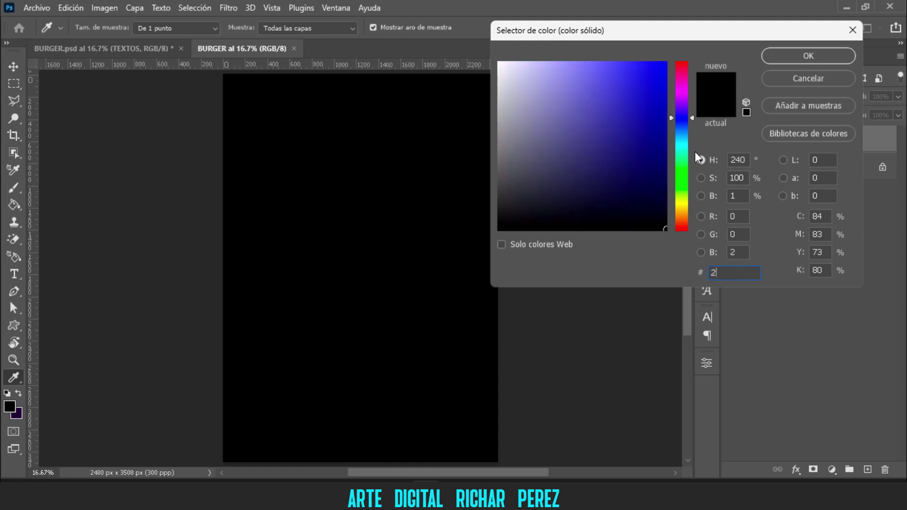
pyautogui.write('90')
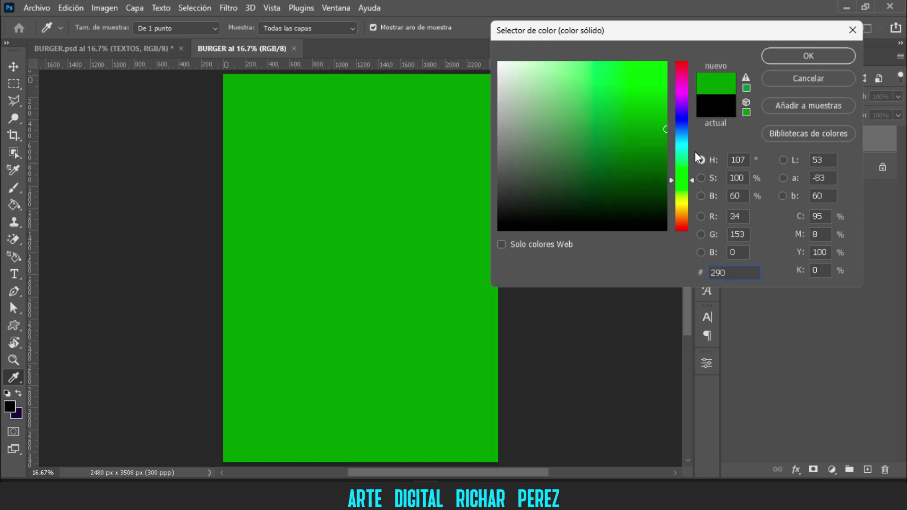
pyautogui.write('D42')
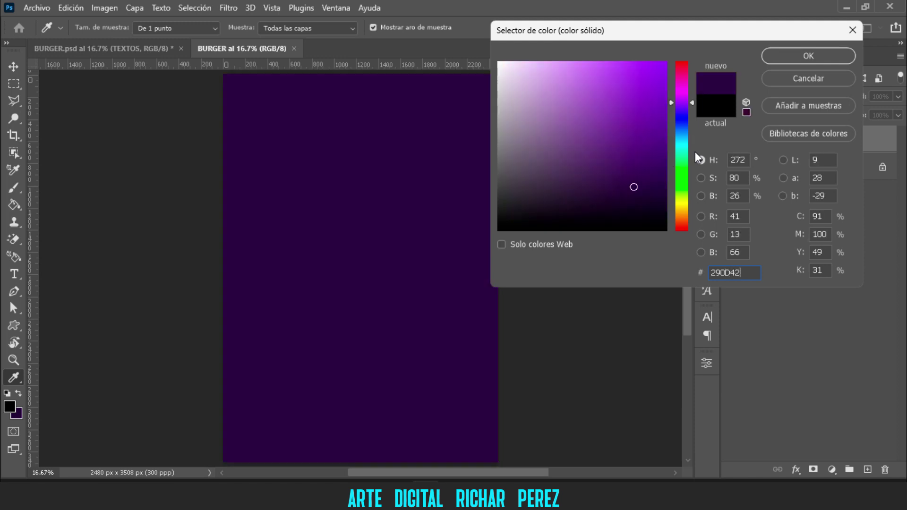
pyautogui.click(797, 55)
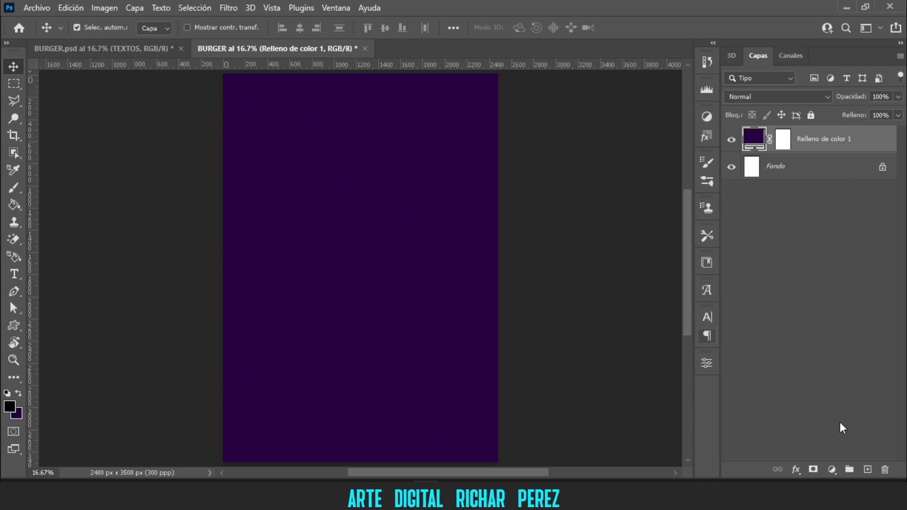
# - Add a gradient fill layer using the Basics black-to-white preset
pyautogui.click(832, 470)
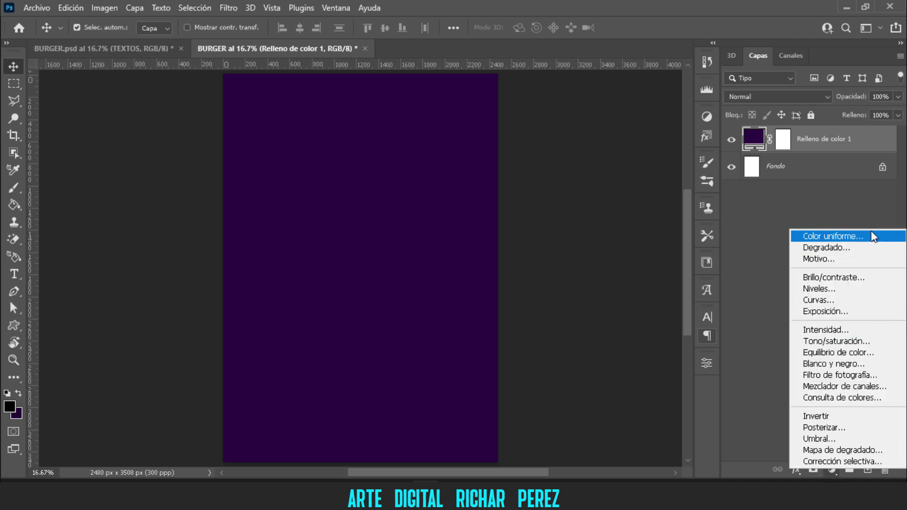
pyautogui.click(856, 250)
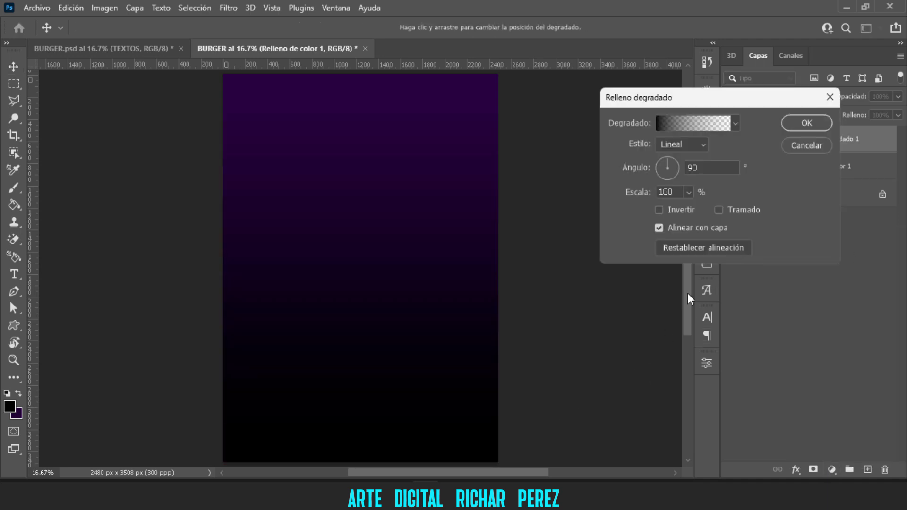
pyautogui.click(682, 122)
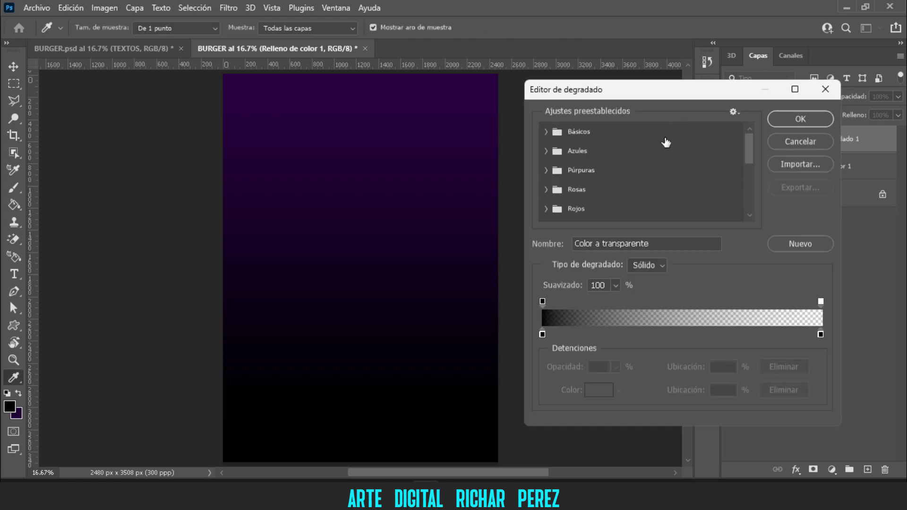
pyautogui.click(548, 134)
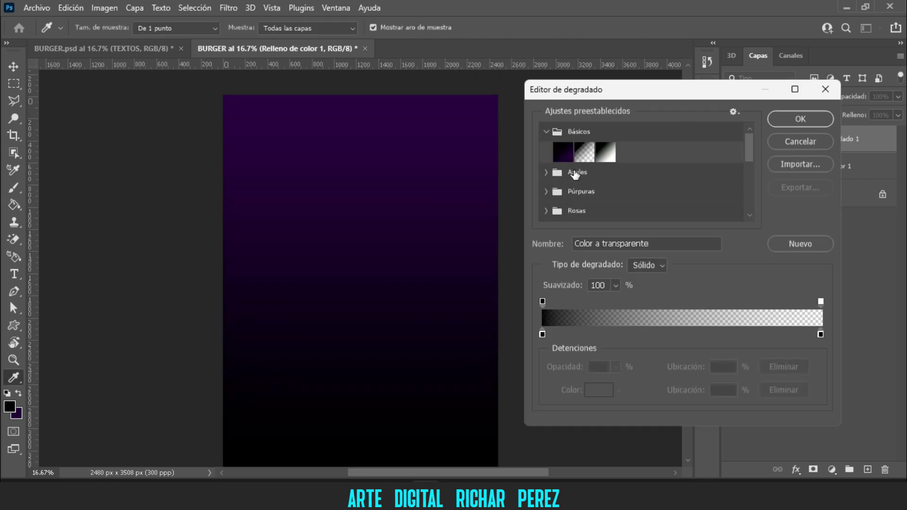
pyautogui.click(606, 152)
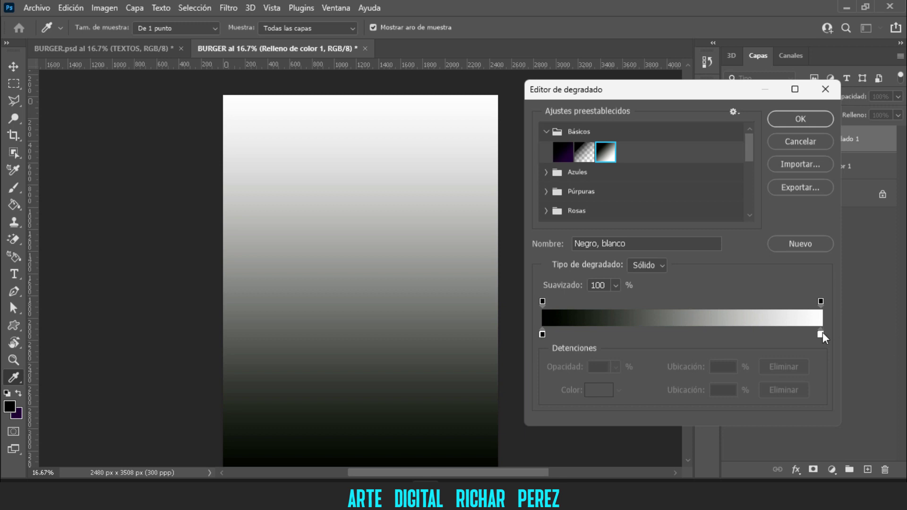
pyautogui.click(797, 114)
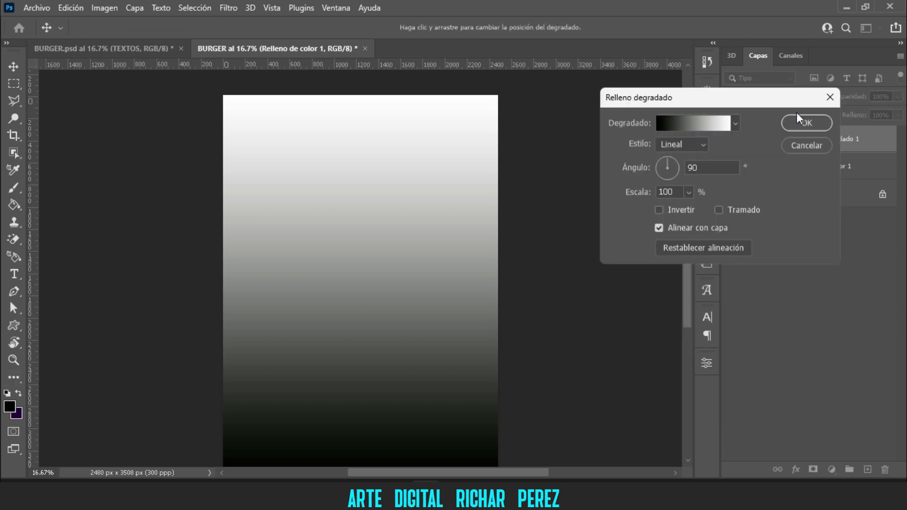
# - Make the gradient radial and inverted at 78% scale, and confirm it
pyautogui.click(704, 145)
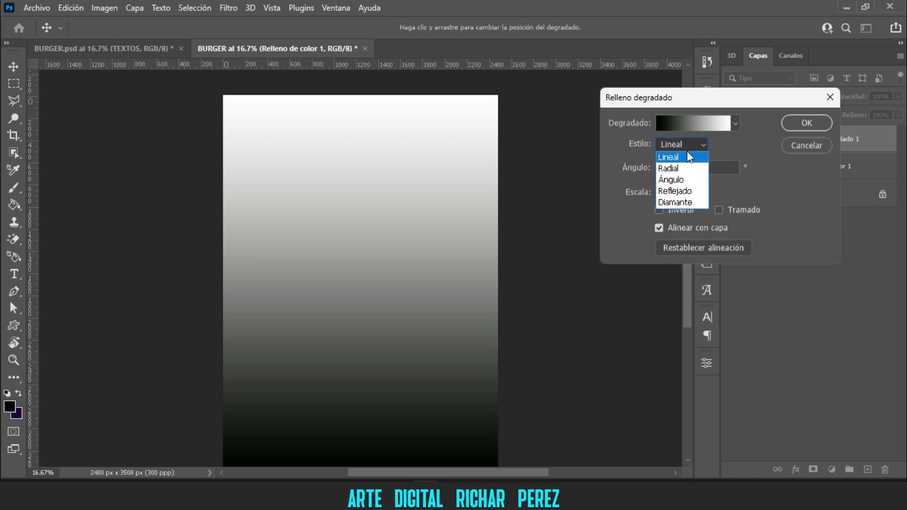
pyautogui.click(691, 168)
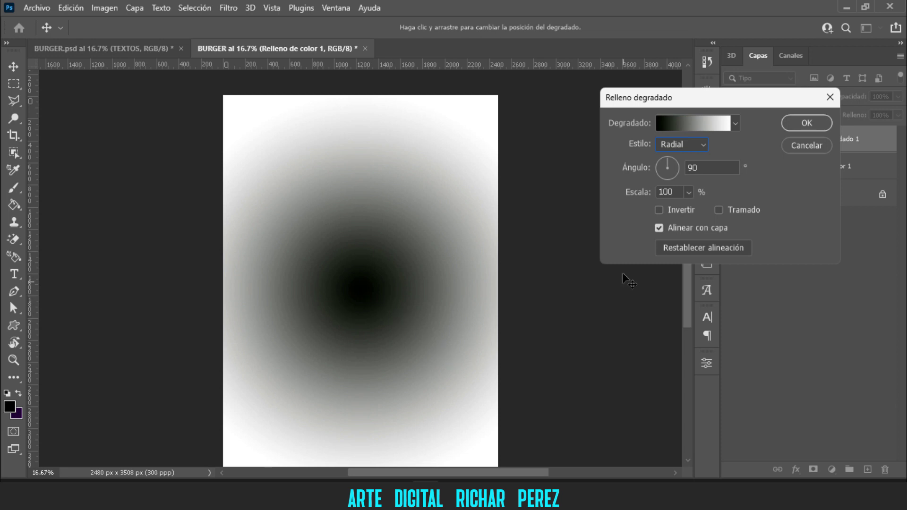
pyautogui.click(660, 211)
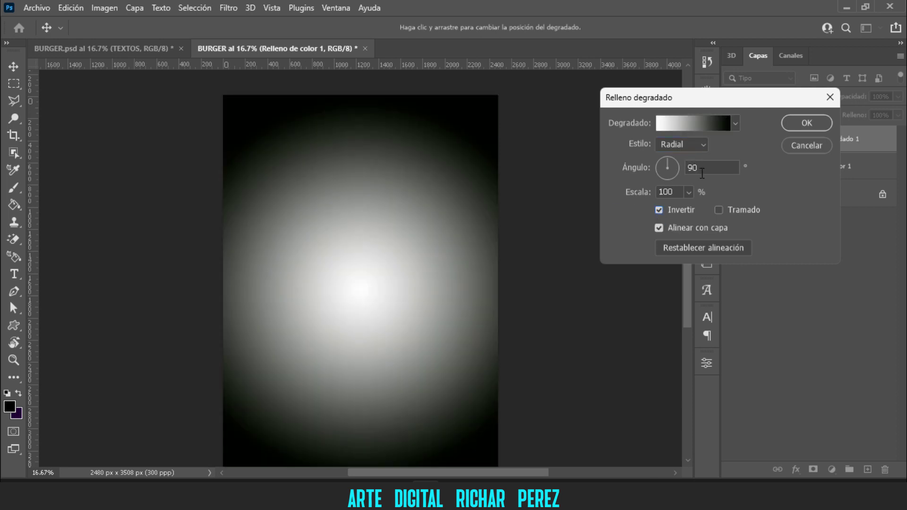
pyautogui.doubleClick(677, 193)
pyautogui.write('70')
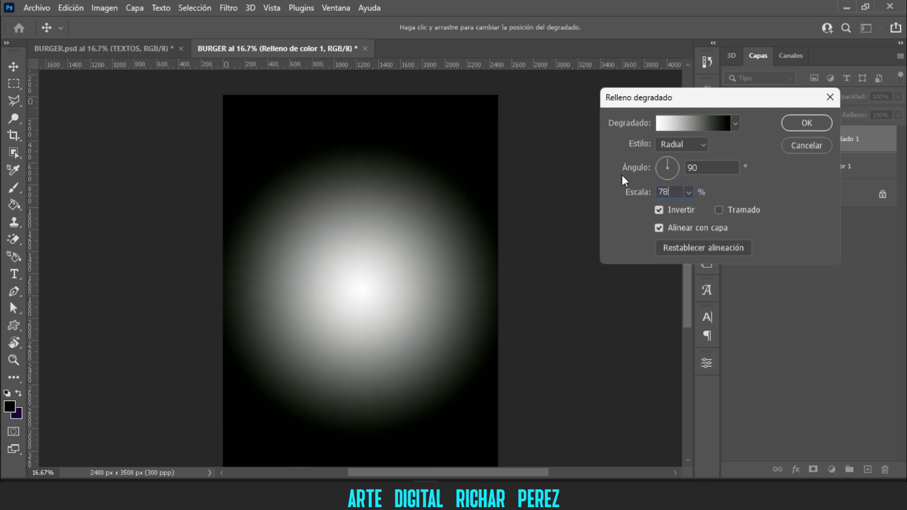
pyautogui.write('8')
pyautogui.click(807, 122)
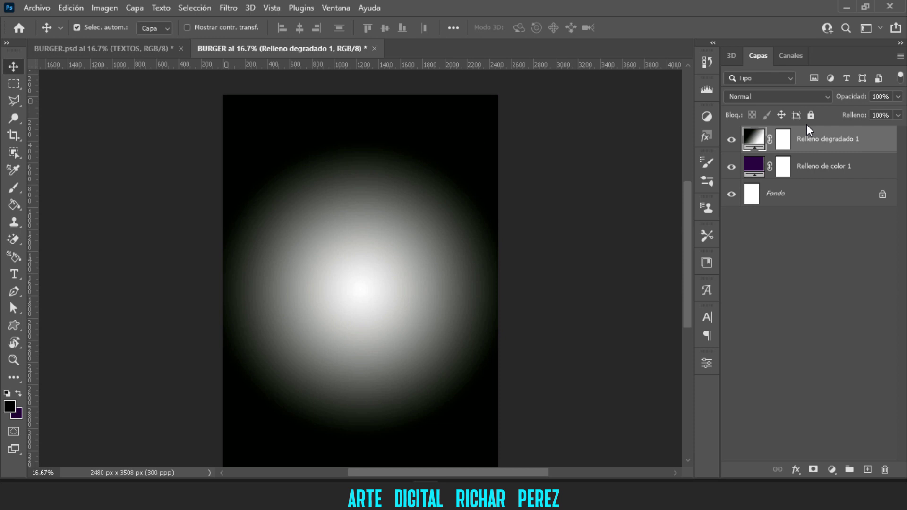
# - Set the Relleno degradado 1 layer's opacity to 38%
pyautogui.click(891, 96)
pyautogui.write('38')
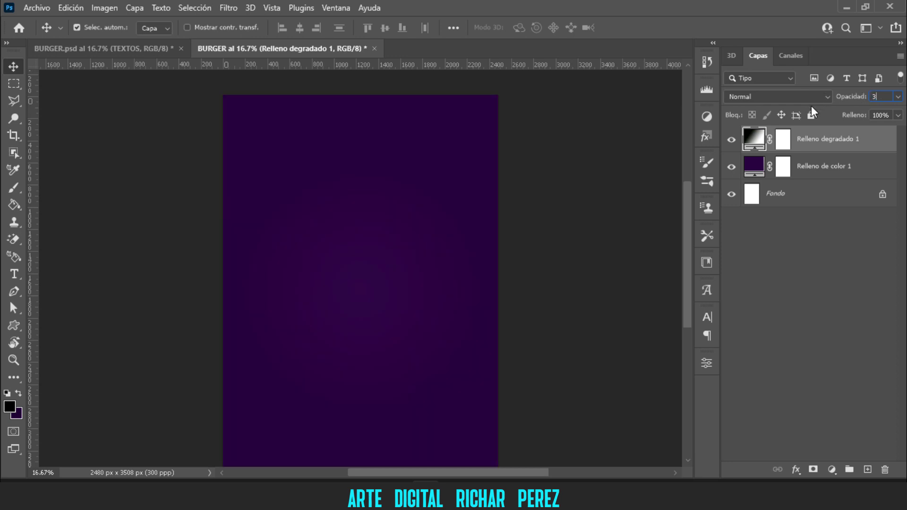
pyautogui.press('Return')
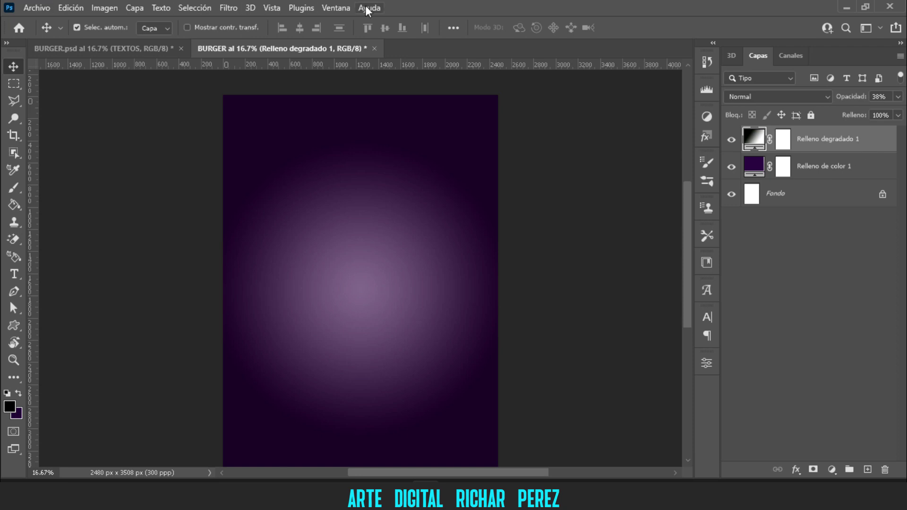
pyautogui.click(28, 8)
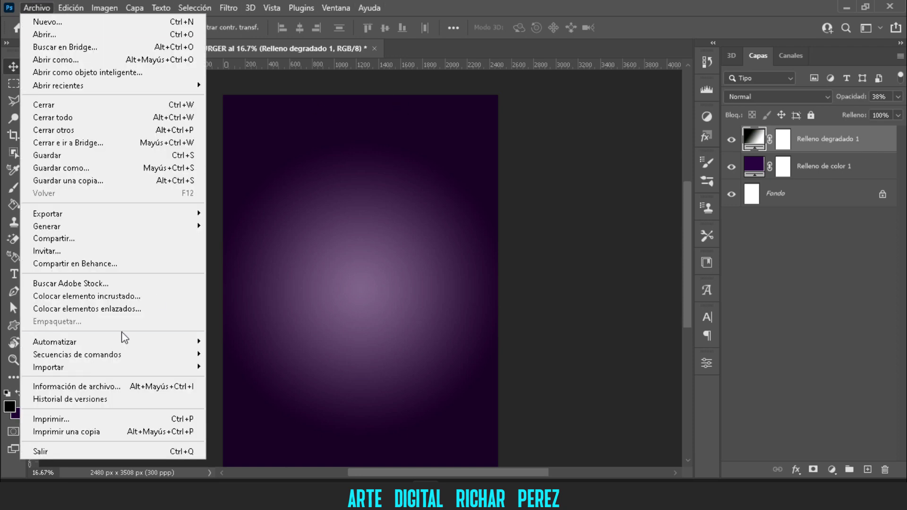
# - Place the burger image as an embedded layer centred on the poster
pyautogui.click(133, 297)
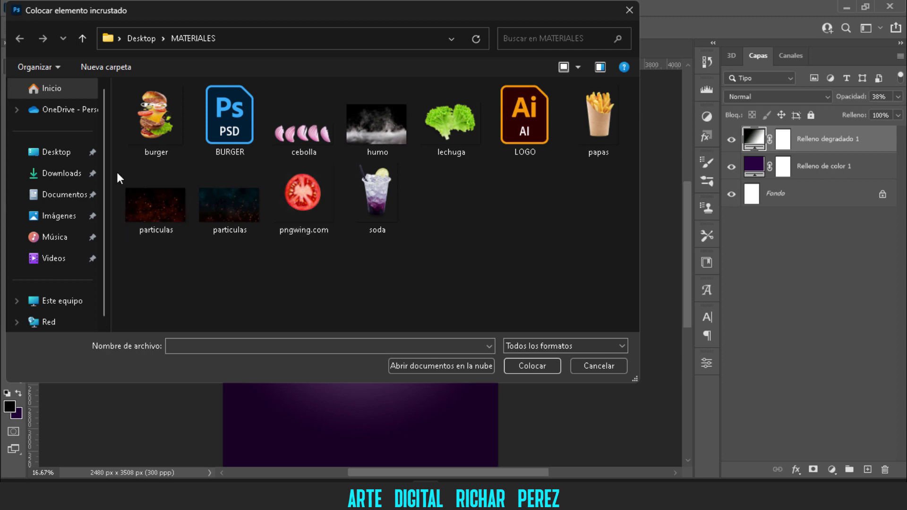
pyautogui.click(149, 137)
pyautogui.click(520, 366)
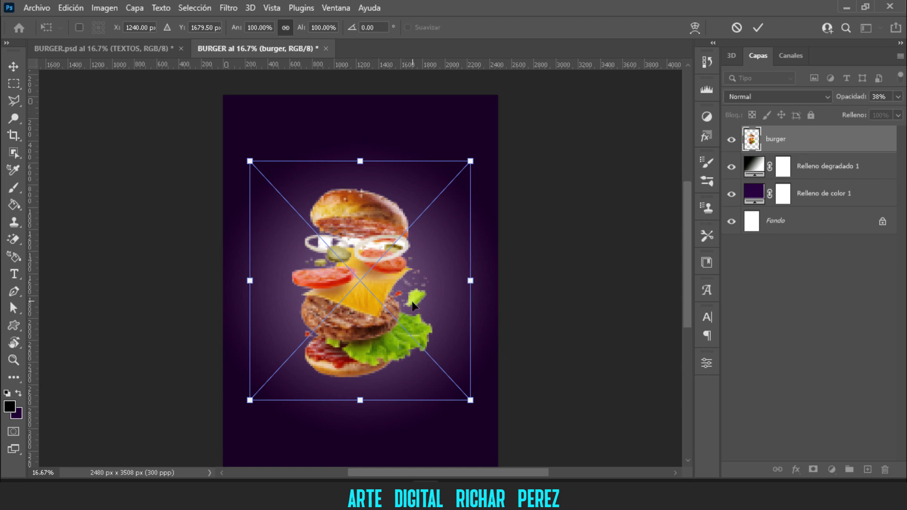
pyautogui.scroll(-2, 411, 306)
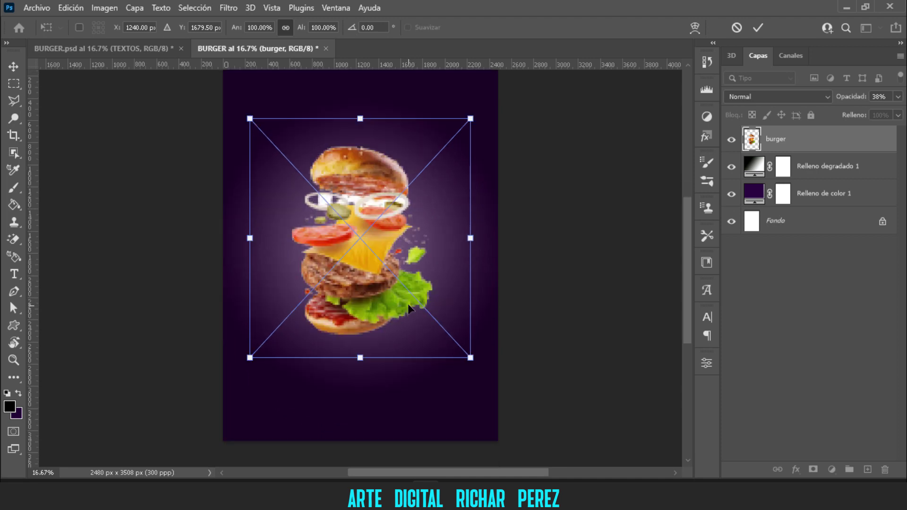
pyautogui.scroll(-1, 409, 307)
pyautogui.scroll(1, 407, 293)
pyautogui.scroll(2, 407, 288)
pyautogui.press('Return')
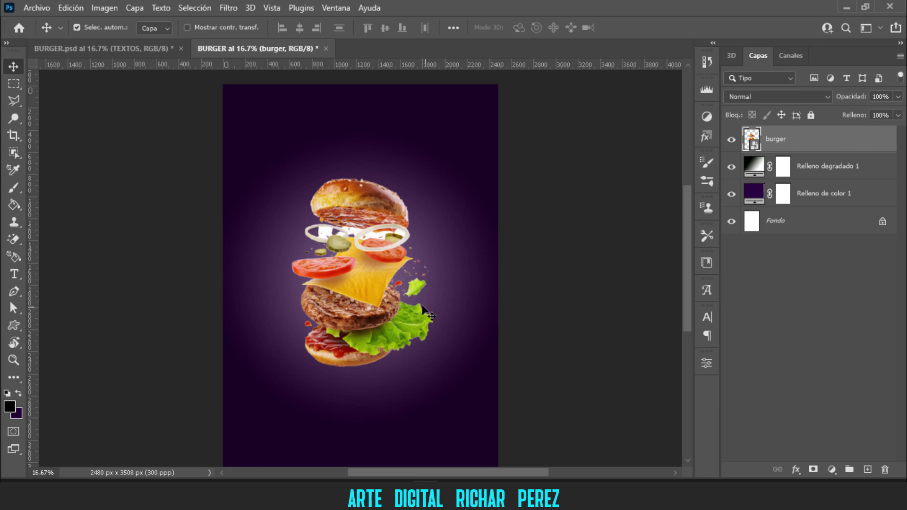
pyautogui.click(27, 8)
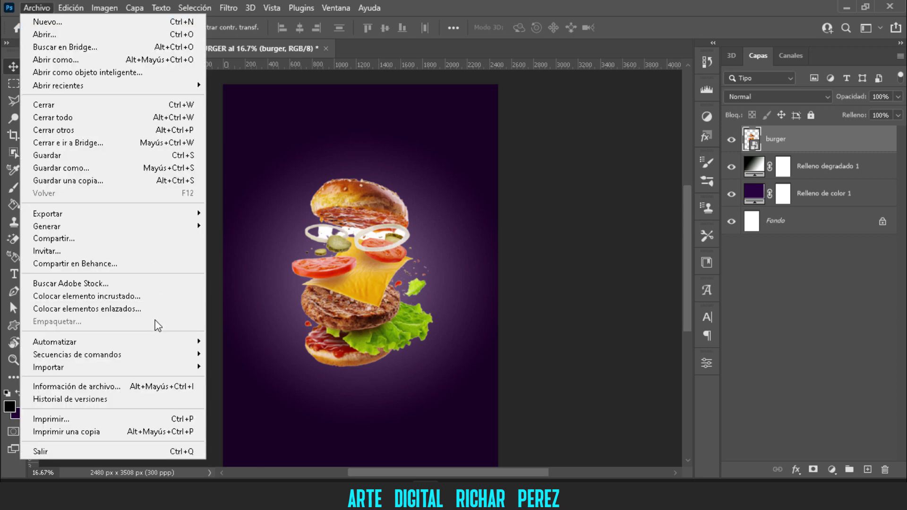
# - Place the papas fries image, scaled to about 47%, left of the burger
pyautogui.click(142, 297)
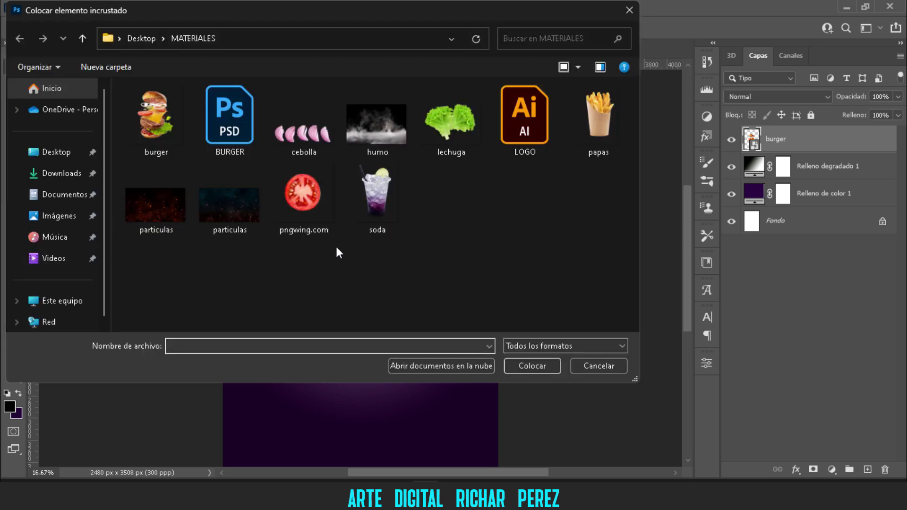
pyautogui.click(542, 363)
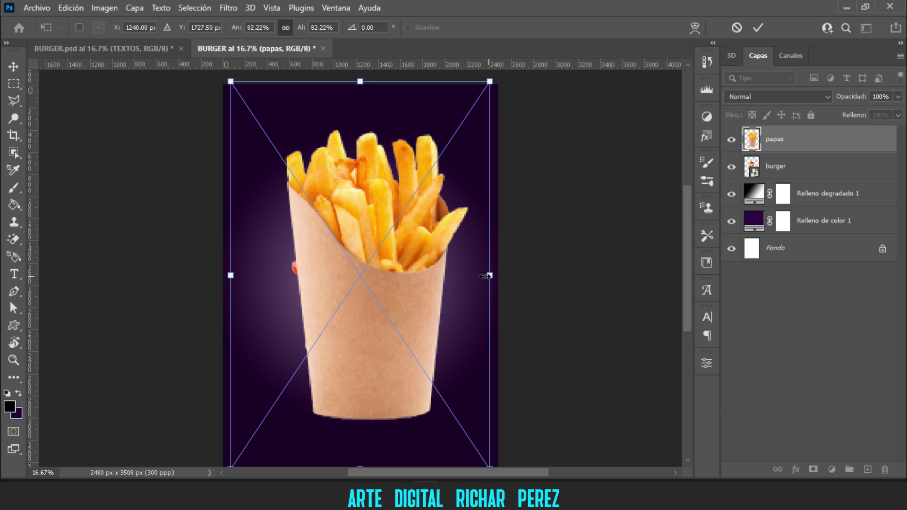
pyautogui.moveTo(487, 276)
pyautogui.mouseDown()
pyautogui.moveTo(383, 273)
pyautogui.moveTo(327, 296)
pyautogui.mouseUp()
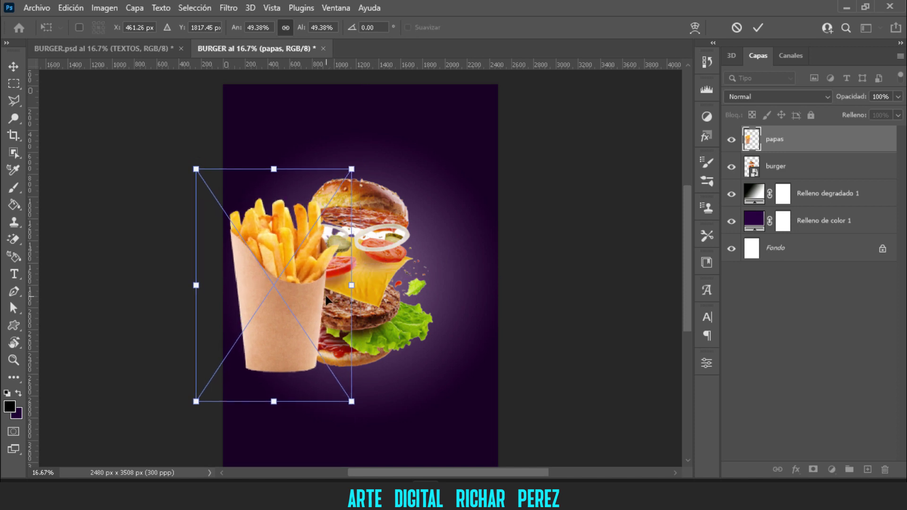
pyautogui.moveTo(268, 167); pyautogui.dragTo(274, 176)
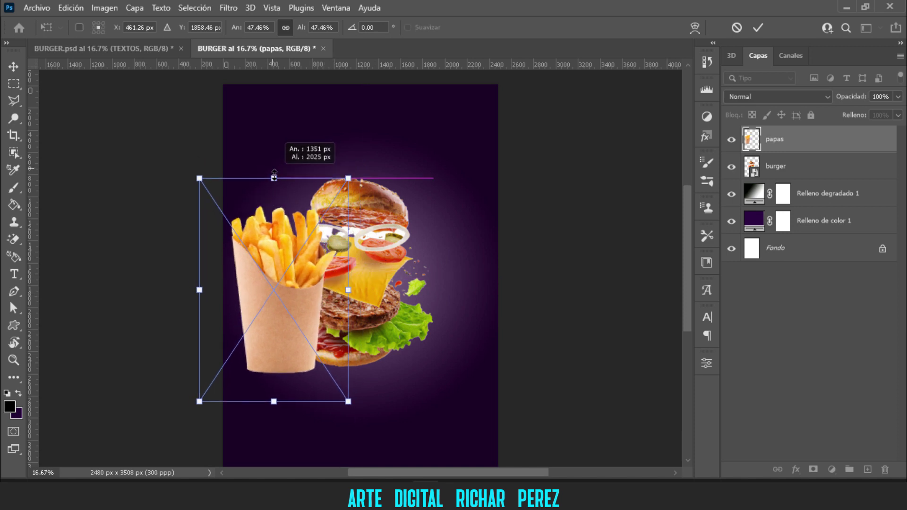
pyautogui.press('Return')
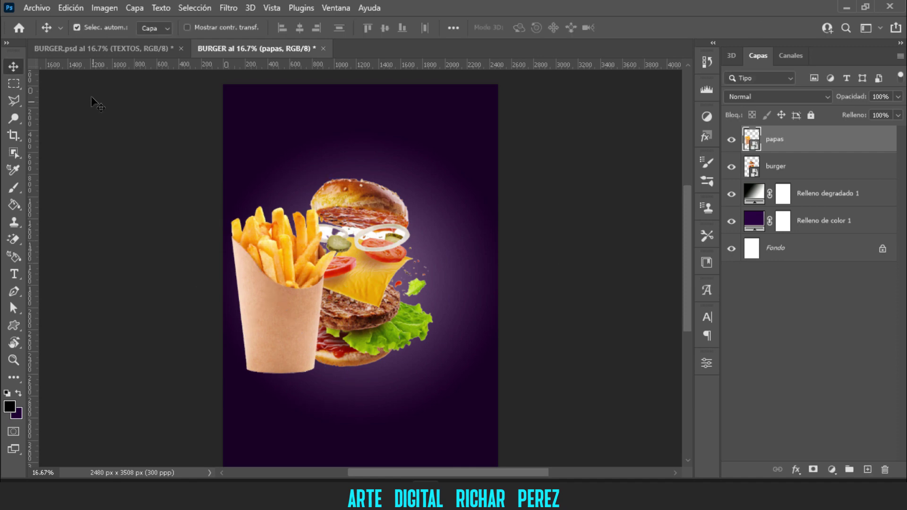
# - Open the Place Embedded window, close it without placing, then reopen it
pyautogui.click(36, 7)
pyautogui.click(121, 296)
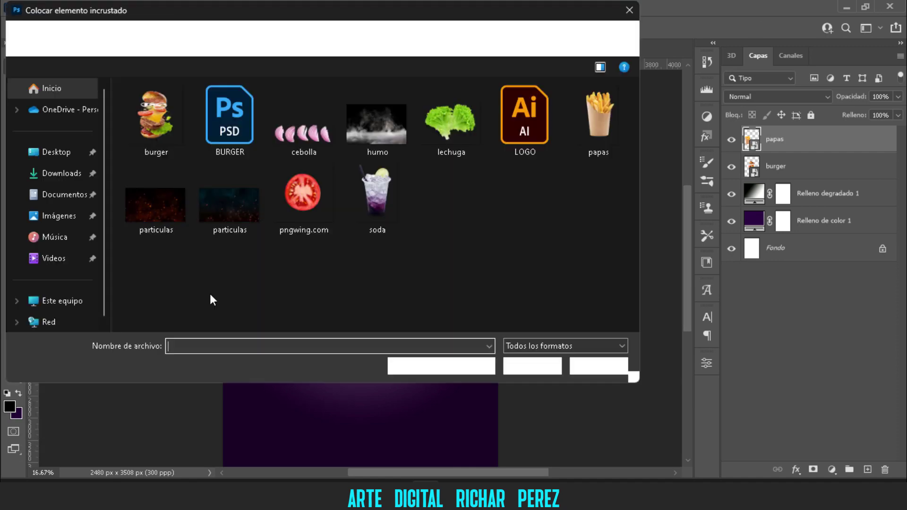
pyautogui.click(573, 362)
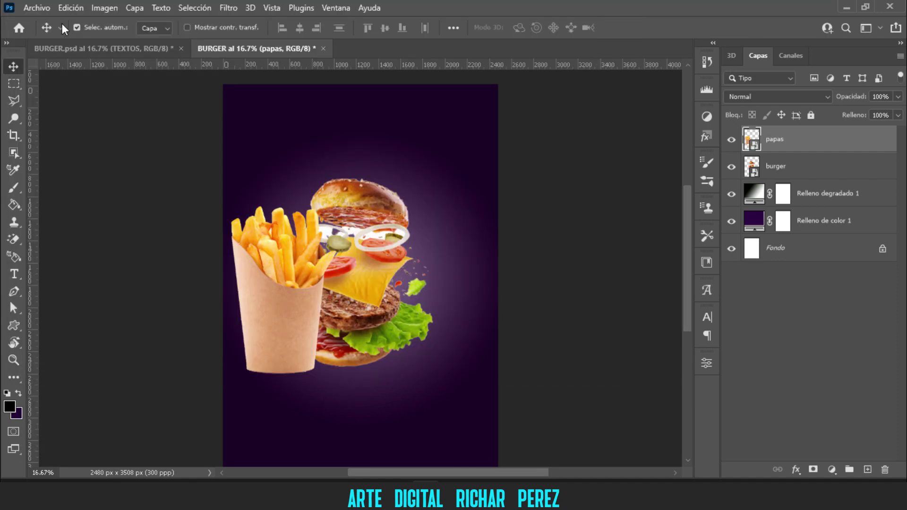
pyautogui.click(37, 7)
pyautogui.click(122, 296)
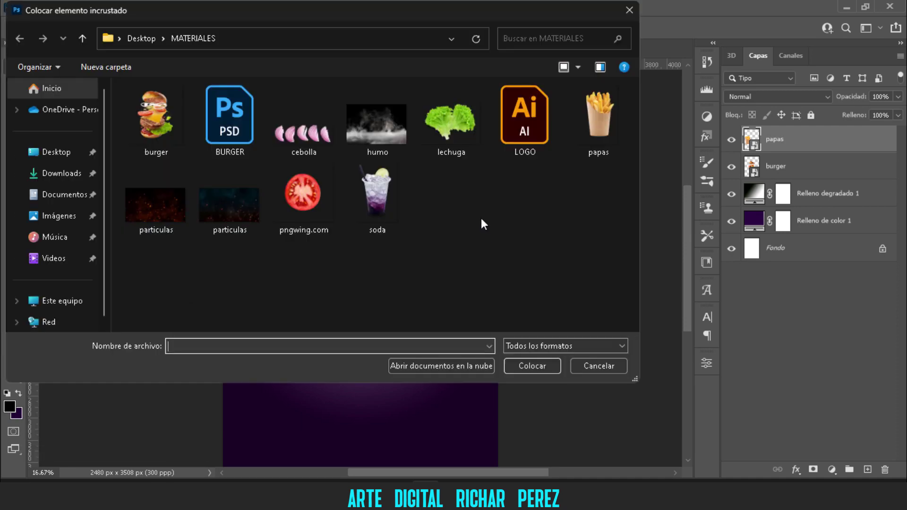
# - Place the soda cup at about 38% right of the burger and flip it horizontally
pyautogui.click(395, 213)
pyautogui.click(539, 366)
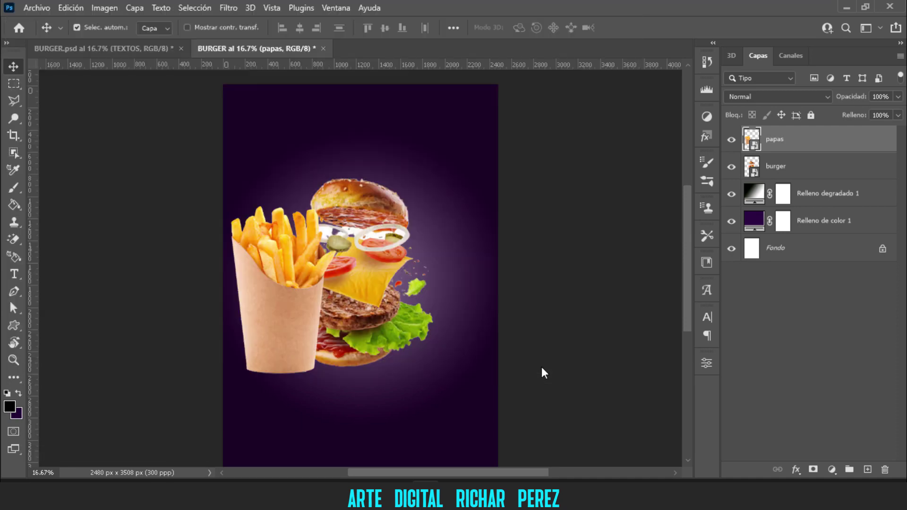
pyautogui.moveTo(494, 465); pyautogui.dragTo(365, 376)
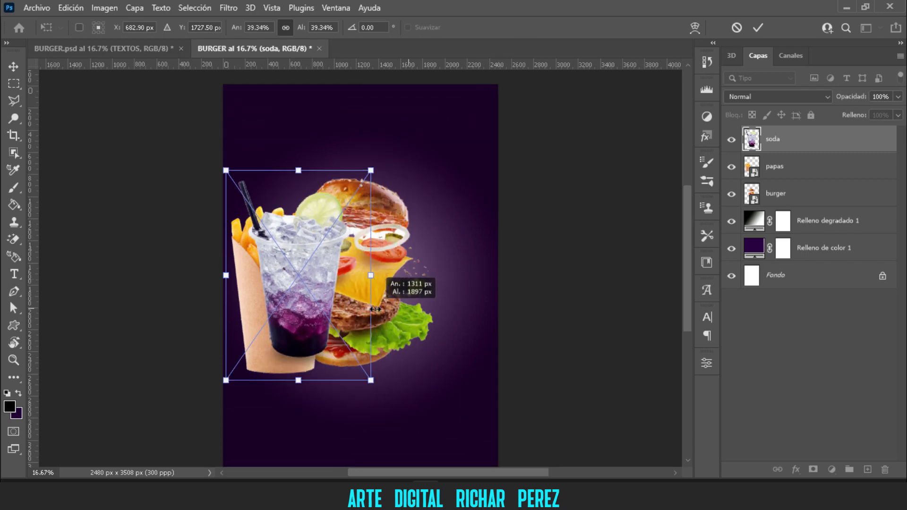
pyautogui.moveTo(394, 332); pyautogui.dragTo(470, 346)
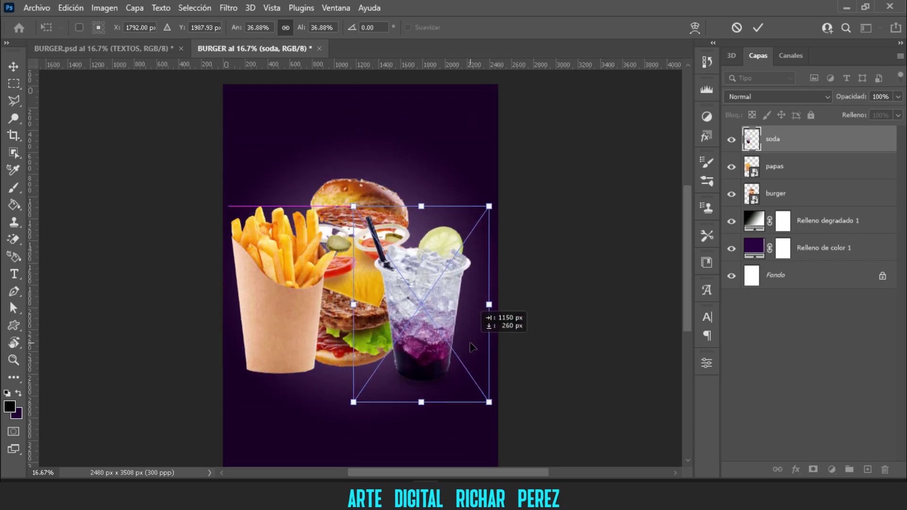
pyautogui.moveTo(473, 347); pyautogui.dragTo(473, 347)
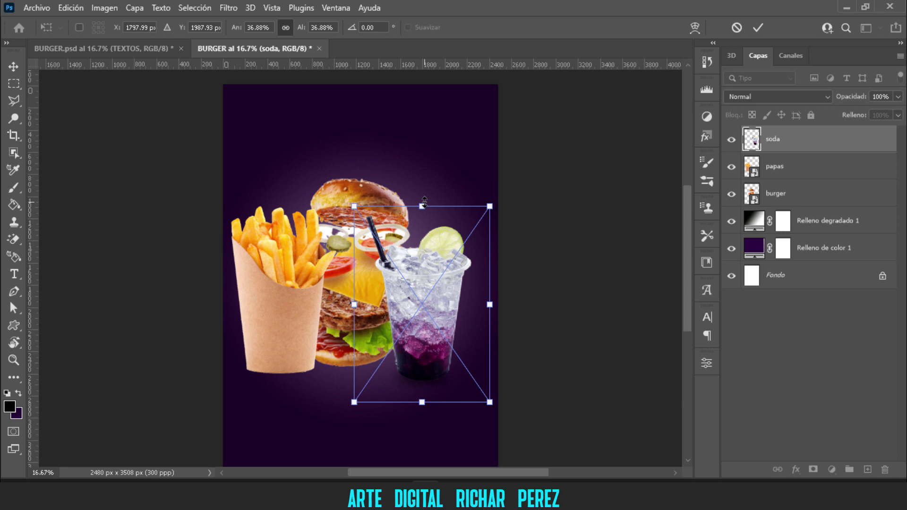
pyautogui.moveTo(425, 198); pyautogui.dragTo(425, 191)
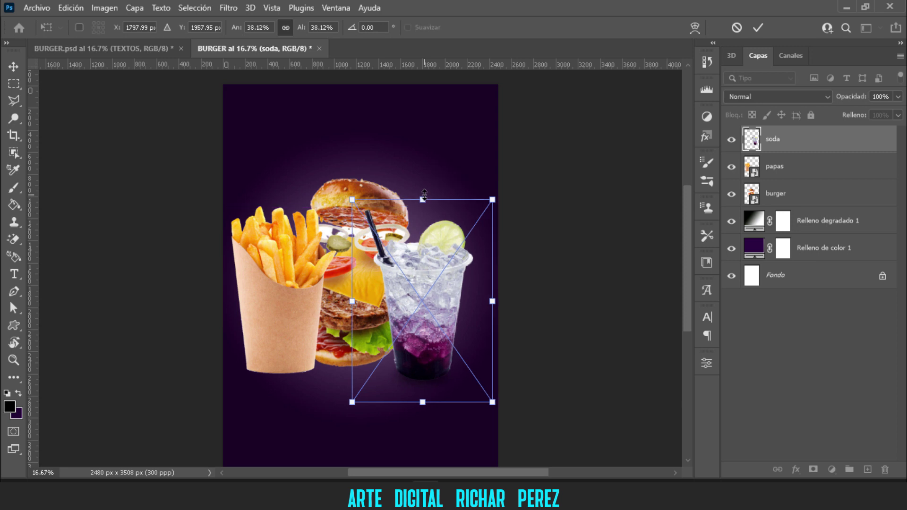
pyautogui.press('Up')
pyautogui.press('Up')
pyautogui.press('Up')
pyautogui.press('Up')
pyautogui.press('Up')
pyautogui.press('Up')
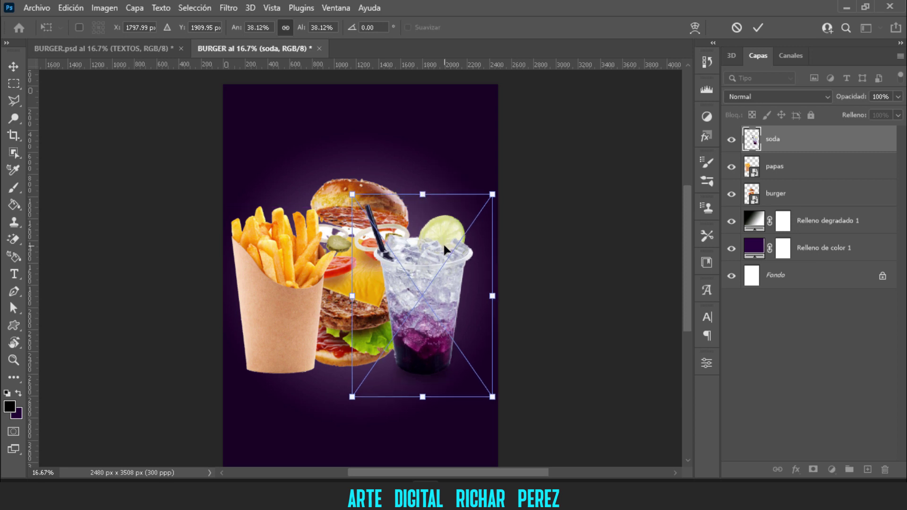
pyautogui.keyDown('alt'); pyautogui.scroll(5, 410, 281); pyautogui.keyUp('alt')
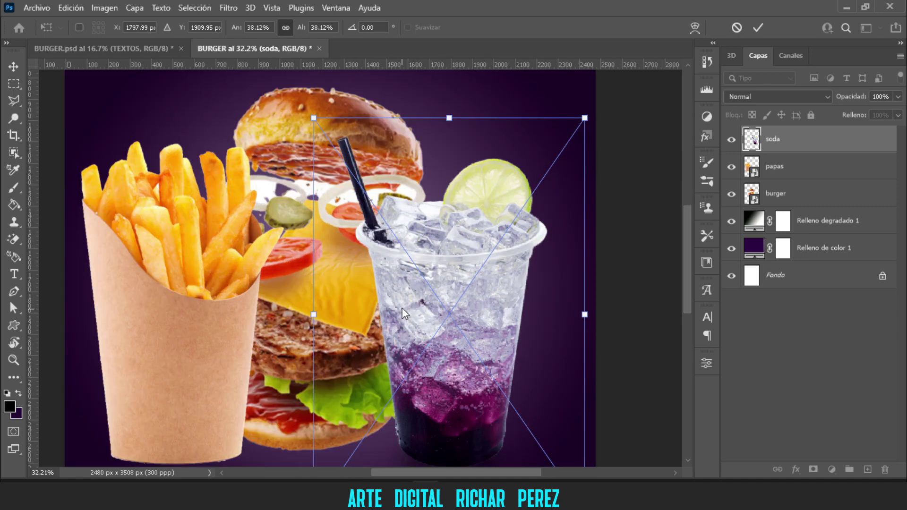
pyautogui.rightClick(527, 114)
pyautogui.click(527, 288)
# - Commit the soda transform and bring the burger layer to the front
pyautogui.press('Return')
pyautogui.keyDown('alt'); pyautogui.scroll(-2, 503, 279); pyautogui.keyUp('alt')
pyautogui.hotkey('alt', '[')
pyautogui.hotkey('alt', '[')
pyautogui.hotkey('ctrl', 'shift', ']')
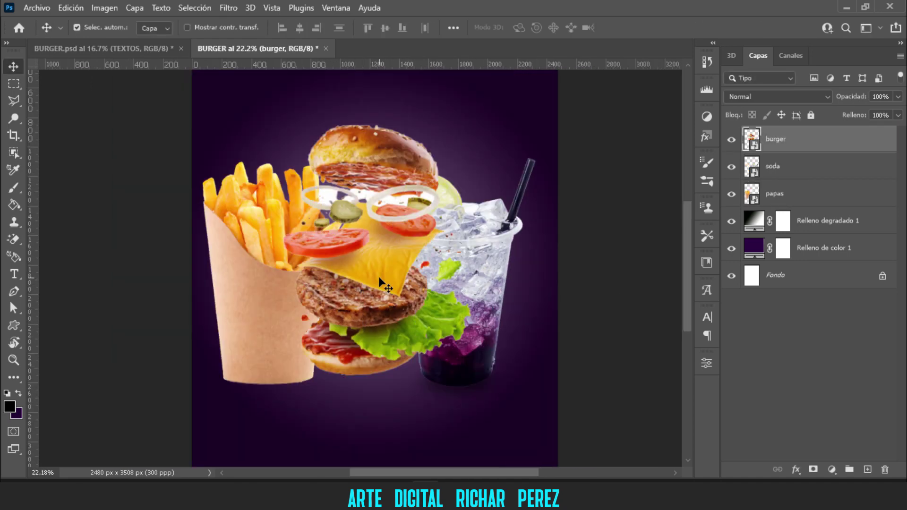
pyautogui.hotkey('ctrl', 't')
pyautogui.press('Return')
# - Move the burger, fries and soda higher together
pyautogui.keyDown('shift'); pyautogui.click(775, 193); pyautogui.keyUp('shift')
pyautogui.hotkey('ctrl', 't')
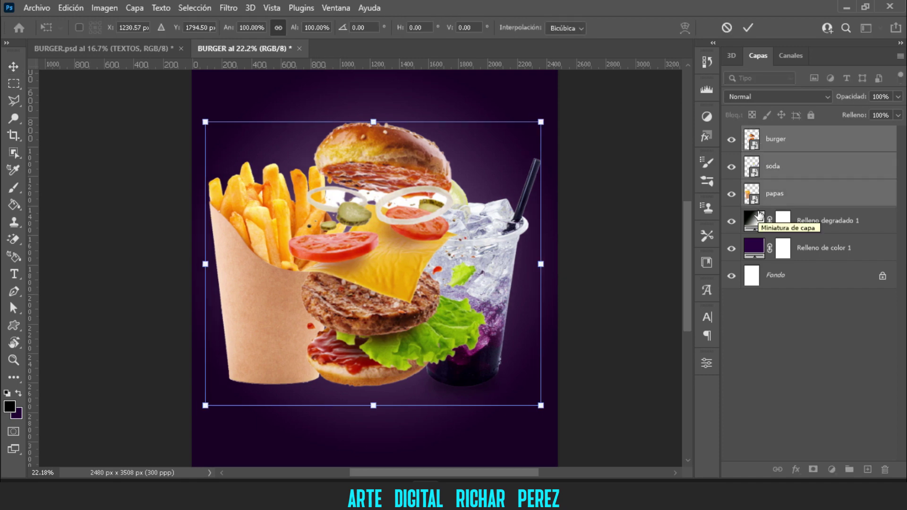
pyautogui.press('Return')
pyautogui.keyDown('alt'); pyautogui.scroll(-2, 397, 319); pyautogui.keyUp('alt')
pyautogui.hotkey('ctrl', 't')
pyautogui.moveTo(379, 108); pyautogui.dragTo(380, 154)
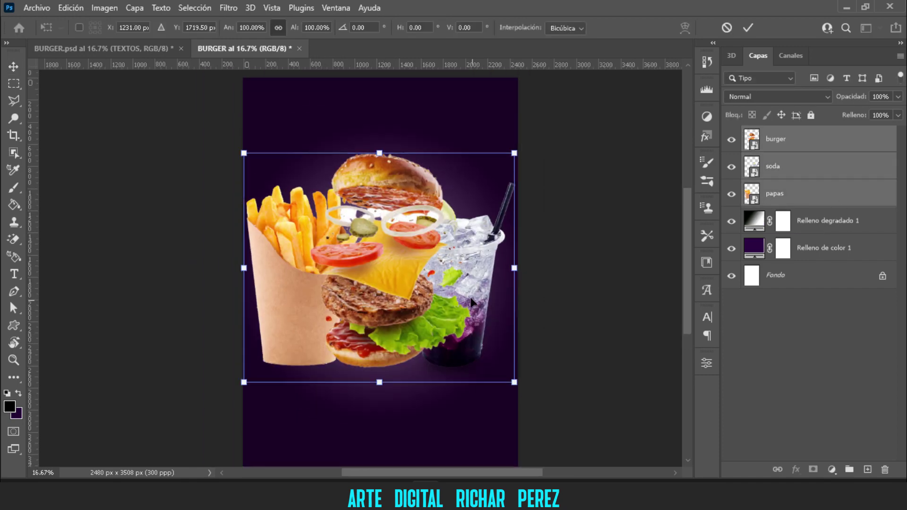
pyautogui.press('Return')
pyautogui.click(775, 167)
# - Rescale the fries to about 51% and reposition them beside the burger
pyautogui.hotkey('ctrl', 't')
pyautogui.click(775, 194)
pyautogui.hotkey('ctrl', 't')
pyautogui.moveTo(275, 296); pyautogui.dragTo(280, 296)
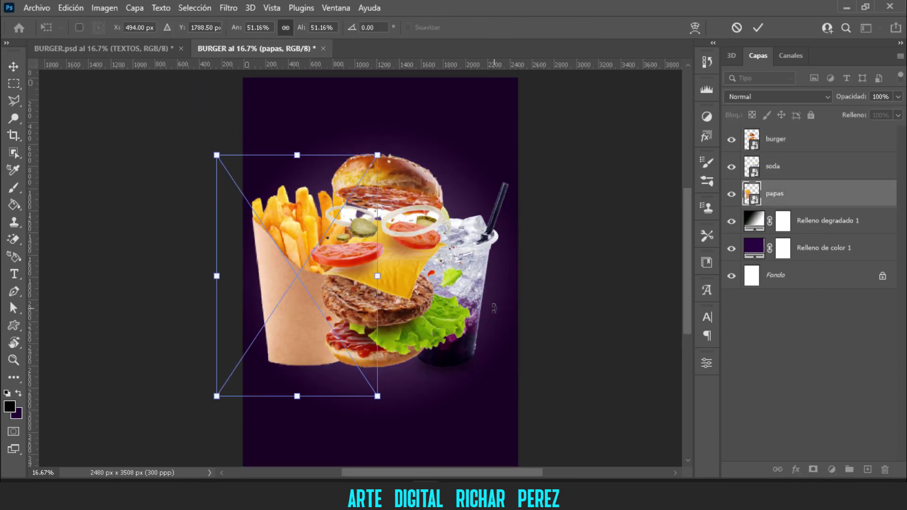
pyautogui.press('Return')
pyautogui.click(775, 167)
pyautogui.hotkey('ctrl', 't')
pyautogui.press('Return')
pyautogui.keyDown('shift'); pyautogui.click(775, 194); pyautogui.keyUp('shift')
# - Recheck the burger's transform and fit the whole poster on screen
pyautogui.hotkey('ctrl', 't')
pyautogui.press('Return')
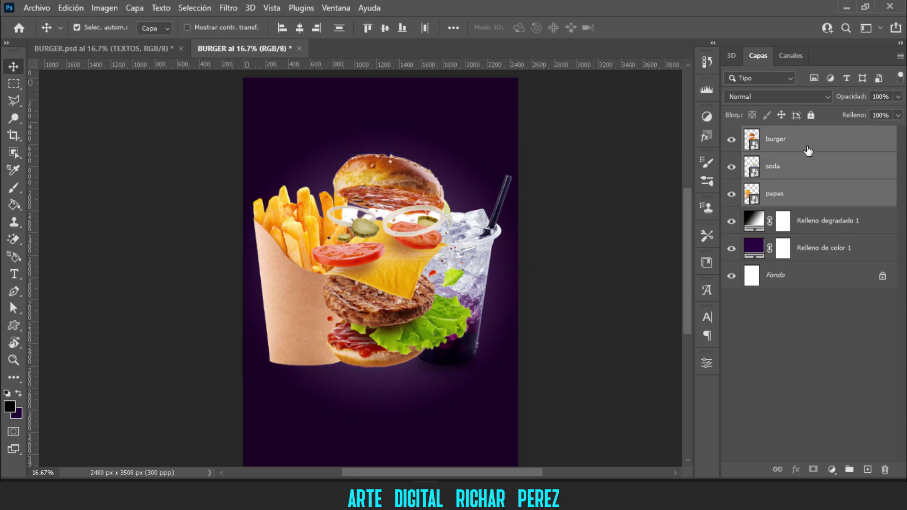
pyautogui.click(775, 139)
pyautogui.hotkey('ctrl', 't')
pyautogui.press('Return')
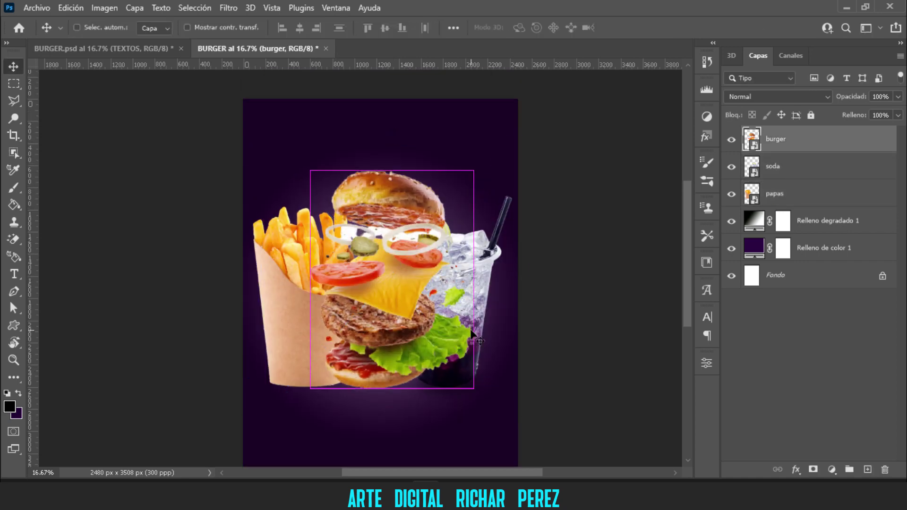
pyautogui.hotkey('ctrl', '0')
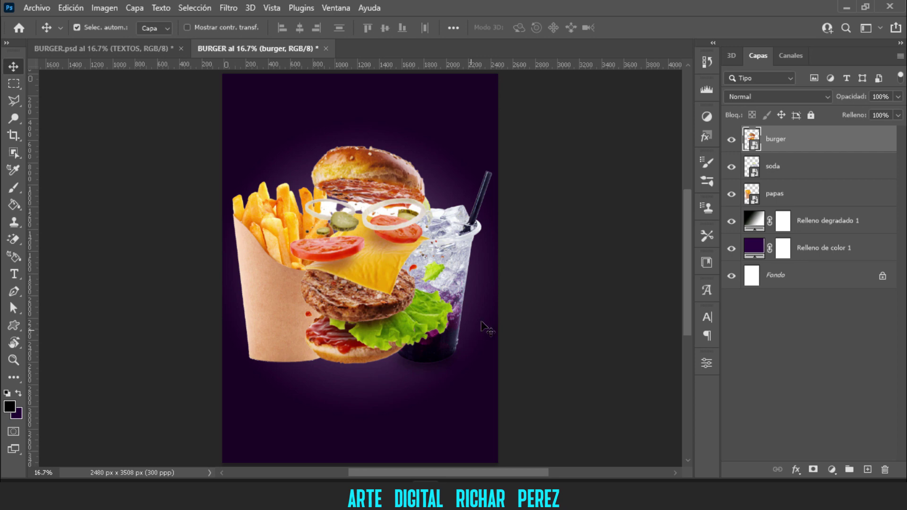
# - Add an empty layer, Capa 1, directly above Relleno degradado 1
pyautogui.click(832, 232)
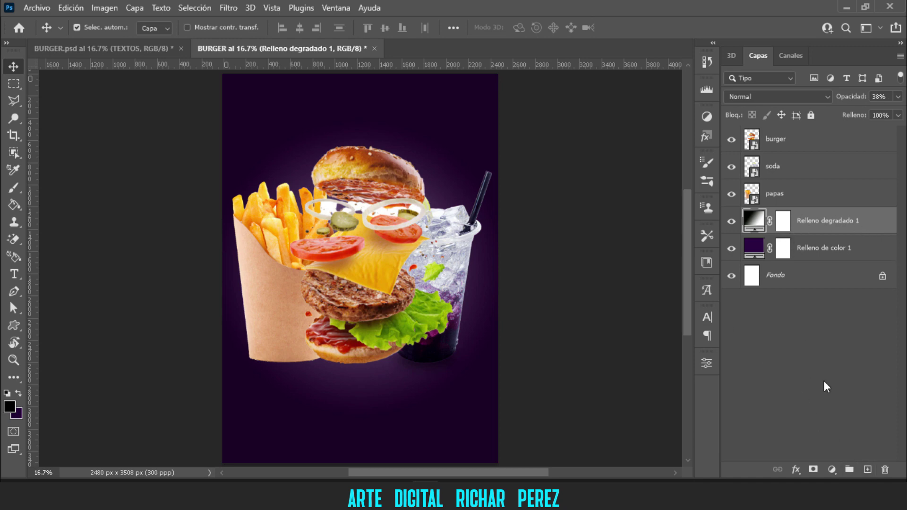
pyautogui.click(868, 470)
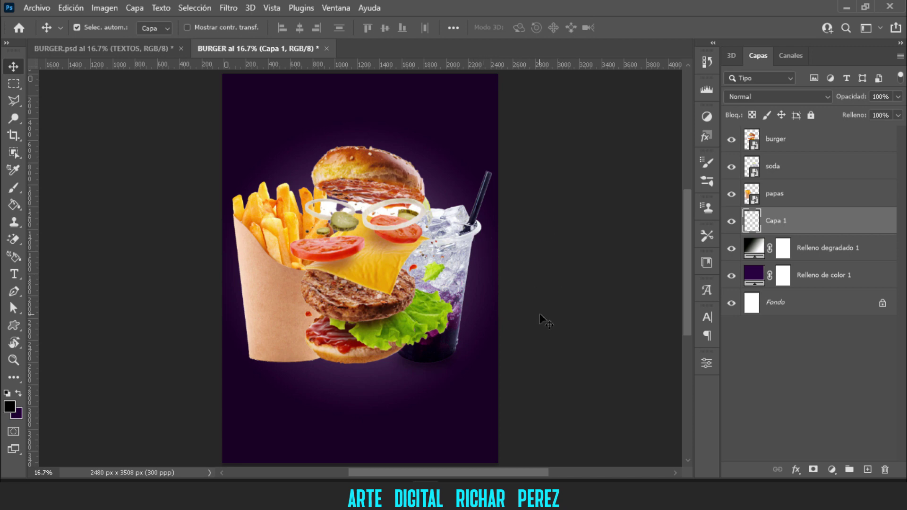
# - Switch to the Custom Shape tool and choose a flower from the Flores group
pyautogui.click(14, 326)
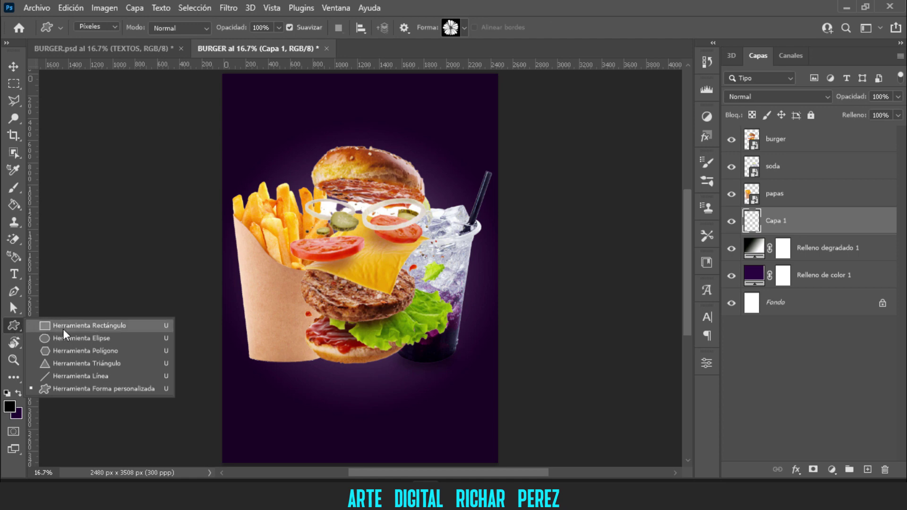
pyautogui.click(132, 395)
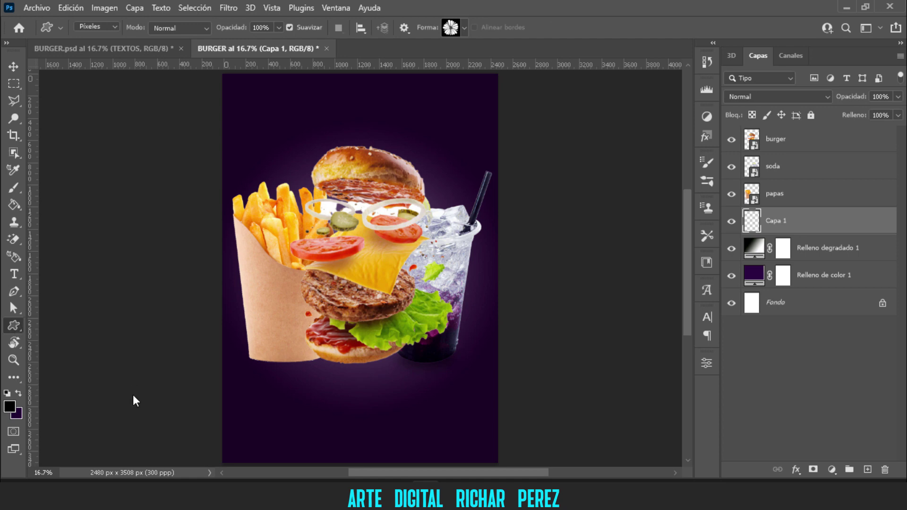
pyautogui.click(464, 27)
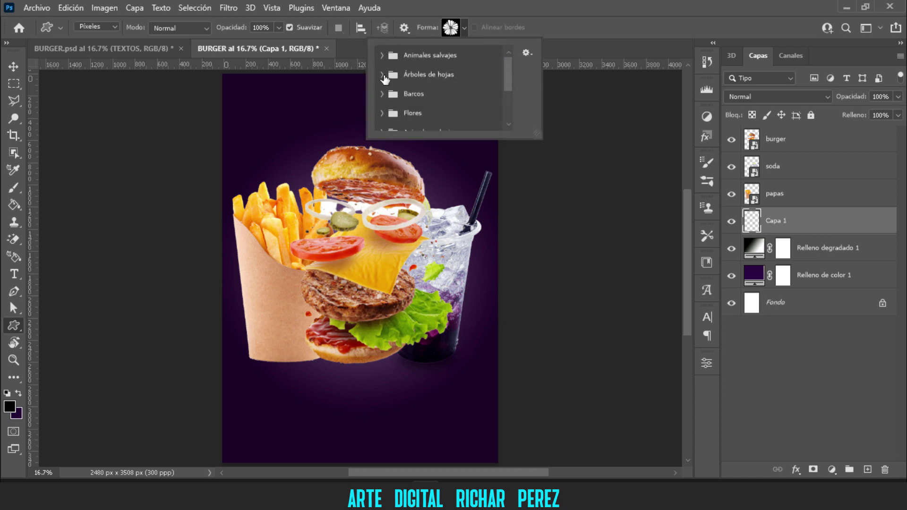
pyautogui.click(383, 75)
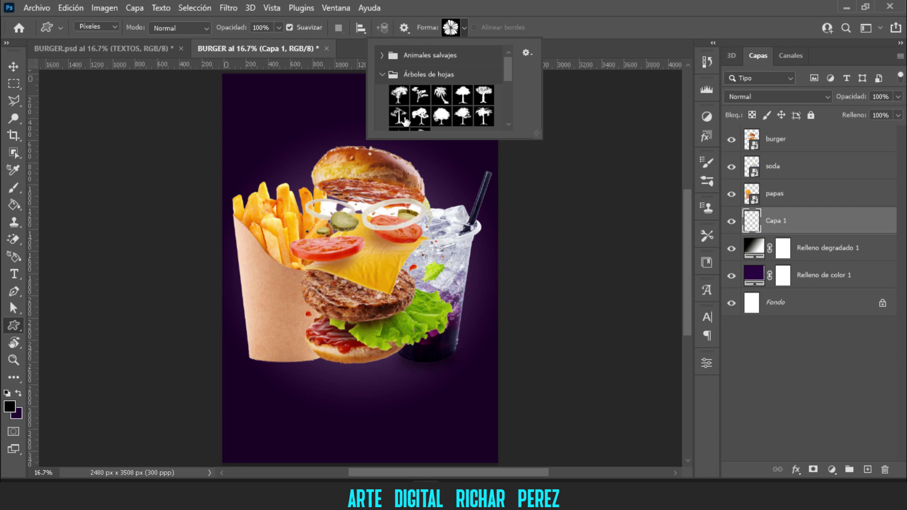
pyautogui.click(382, 74)
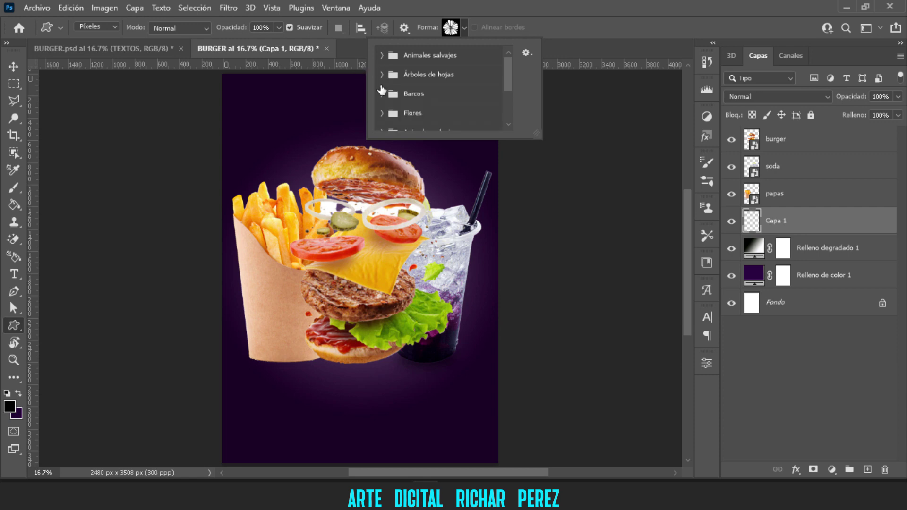
pyautogui.click(382, 113)
pyautogui.scroll(-2, 449, 114)
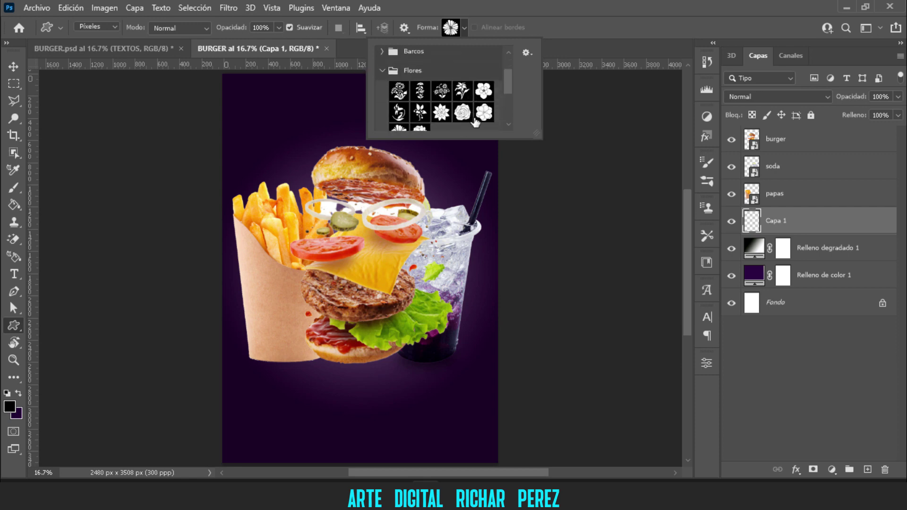
pyautogui.scroll(-1, 475, 123)
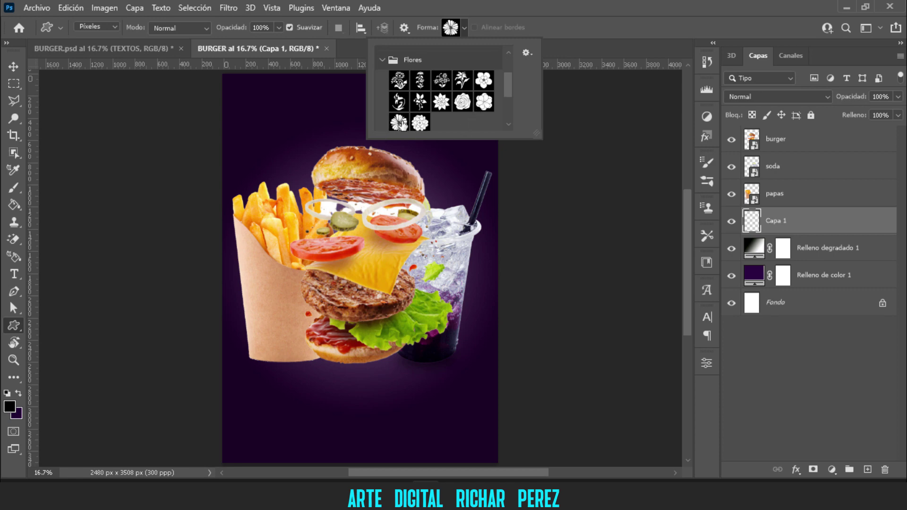
pyautogui.click(399, 123)
pyautogui.click(338, 124)
# - Set foreground to #ffffff and stamp a 100 × 100 px white flower above the burger
pyautogui.click(306, 107)
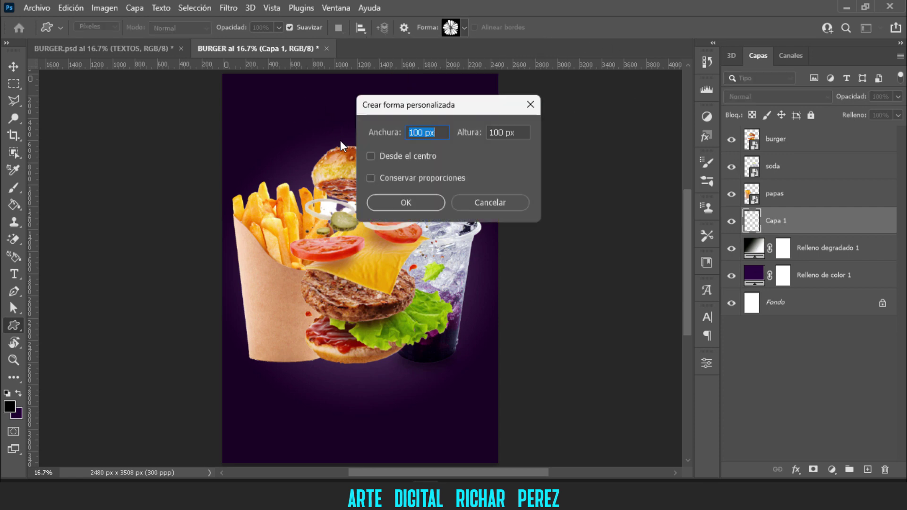
pyautogui.click(417, 199)
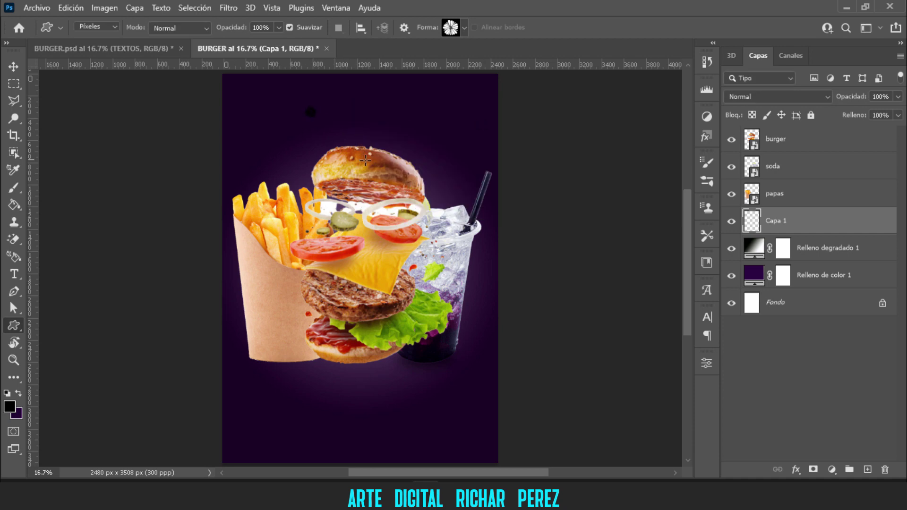
pyautogui.click(14, 409)
pyautogui.write('ffffff')
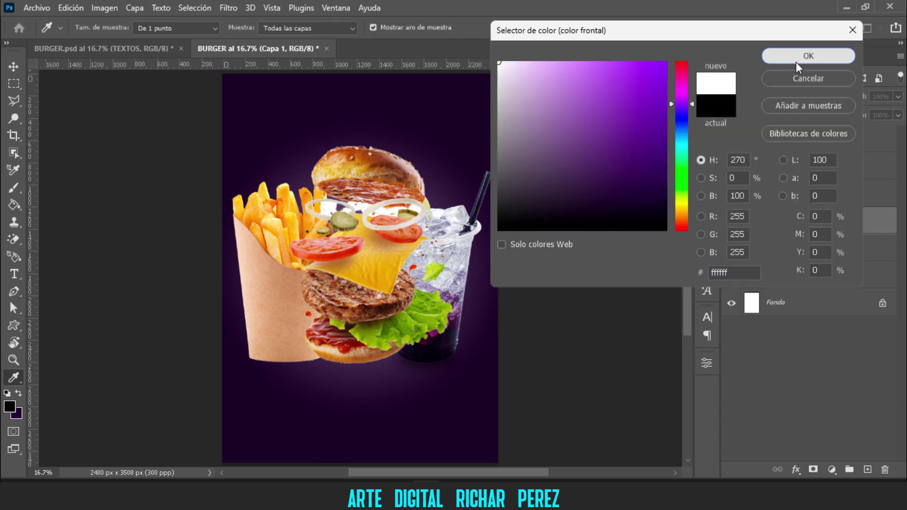
pyautogui.click(796, 61)
pyautogui.click(312, 107)
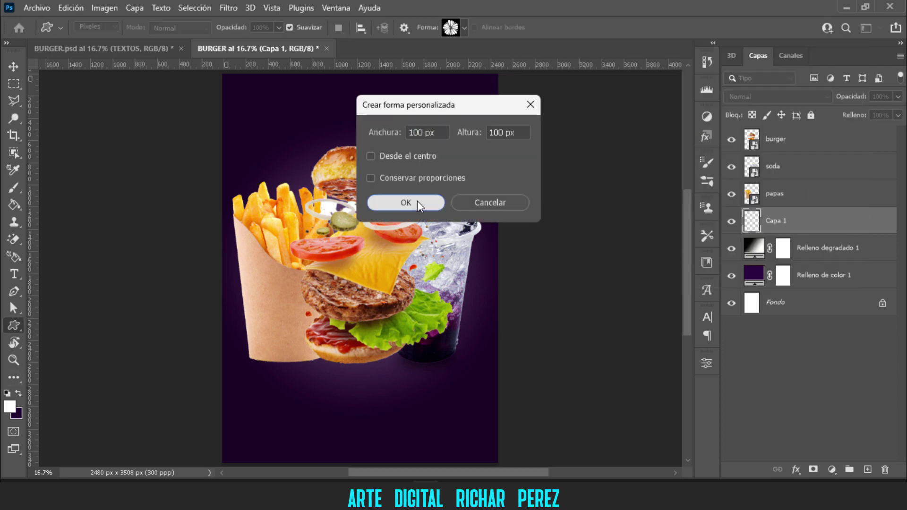
pyautogui.click(418, 201)
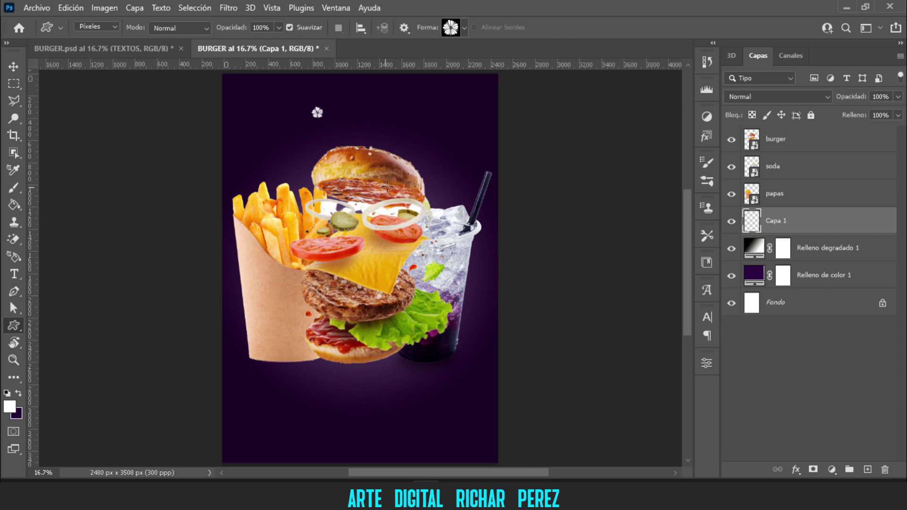
# - Free-transform the flower to about 2363%, spreading it behind the burger, fries and soda
pyautogui.hotkey('ctrl', 't')
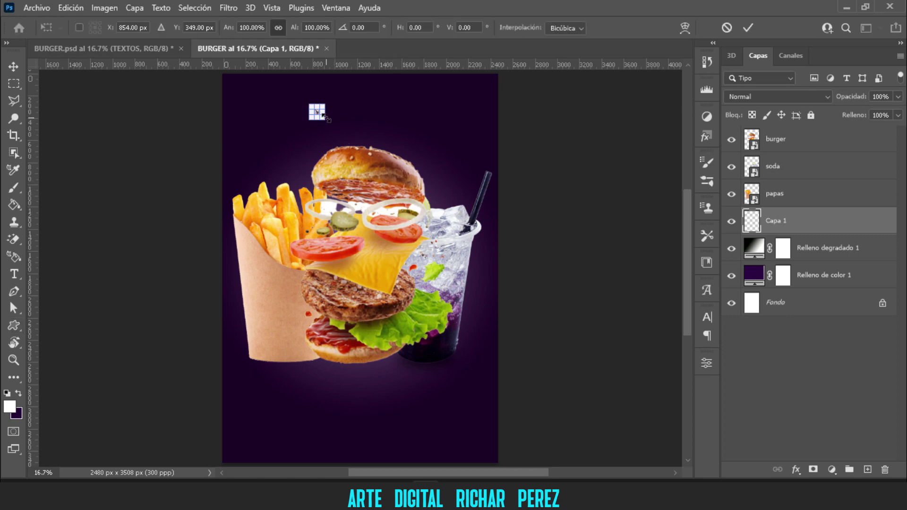
pyautogui.moveTo(325, 120); pyautogui.dragTo(509, 304)
pyautogui.moveTo(439, 241)
pyautogui.mouseDown()
pyautogui.moveTo(359, 298)
pyautogui.moveTo(373, 299)
pyautogui.mouseUp()
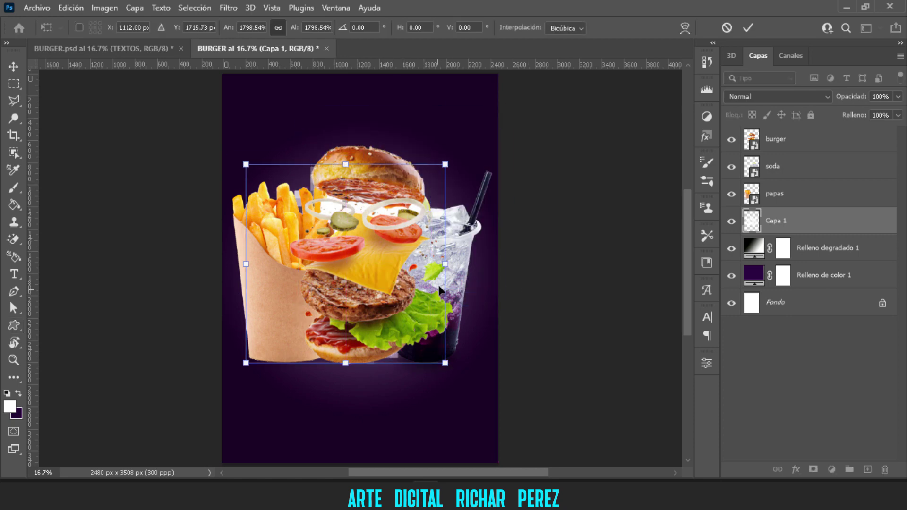
pyautogui.moveTo(445, 264); pyautogui.dragTo(498, 265)
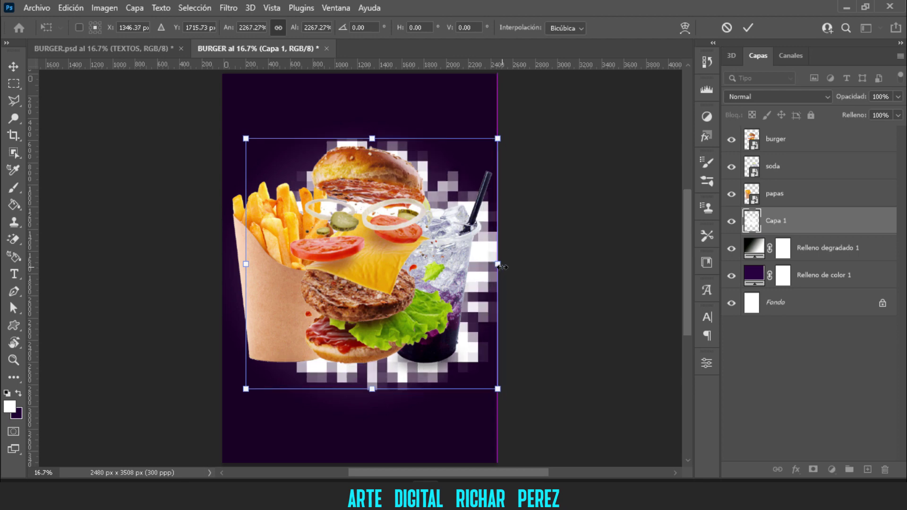
pyautogui.moveTo(245, 264)
pyautogui.mouseDown()
pyautogui.moveTo(215, 263)
pyautogui.moveTo(229, 259)
pyautogui.mouseUp()
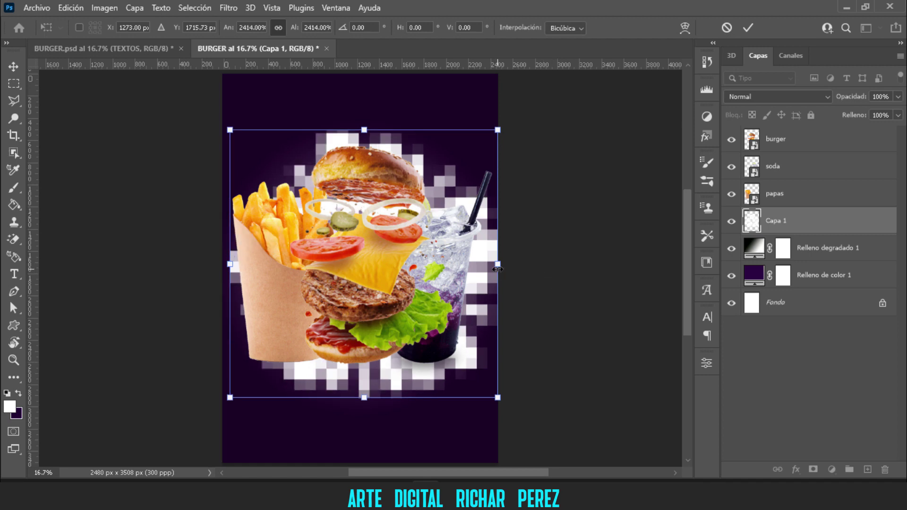
pyautogui.moveTo(498, 265); pyautogui.dragTo(471, 273)
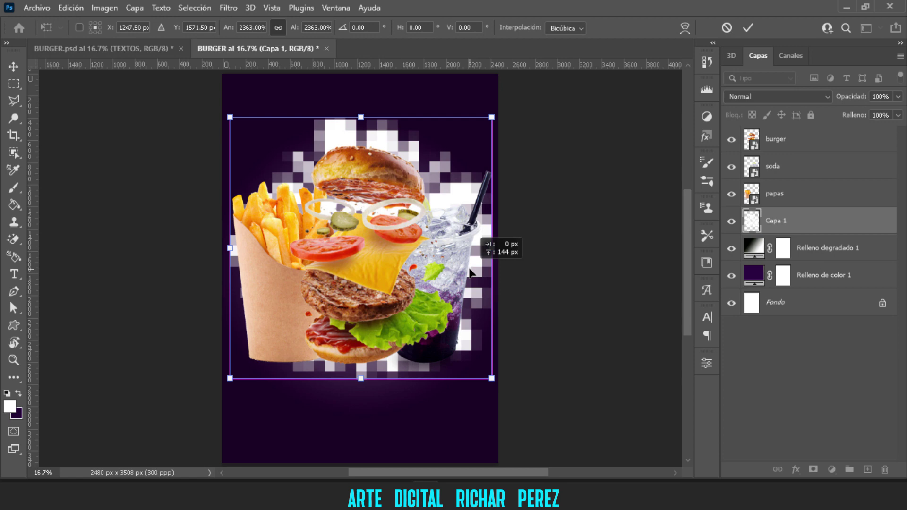
pyautogui.press('Return')
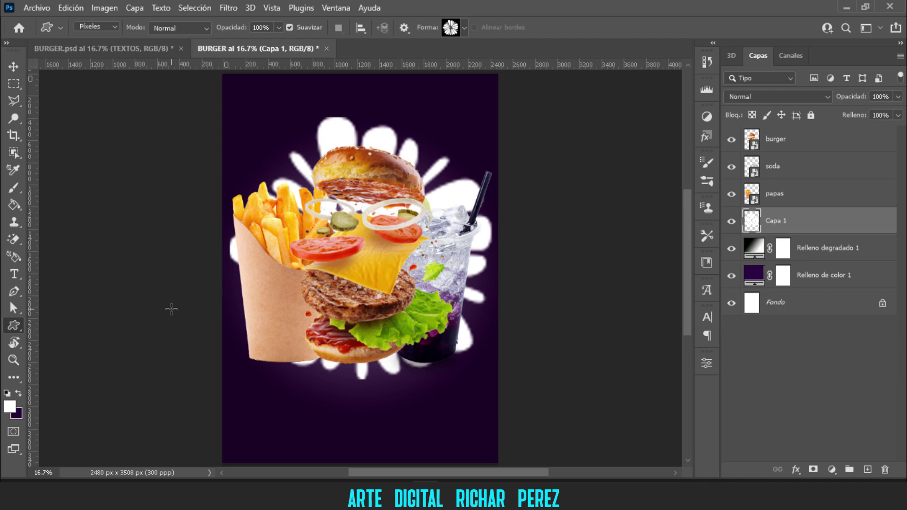
# - Rename Capa 1 to 'fondo blanco' and convert it to a Smart Object
pyautogui.doubleClick(776, 222)
pyautogui.write('fondo blanco')
pyautogui.press('Return')
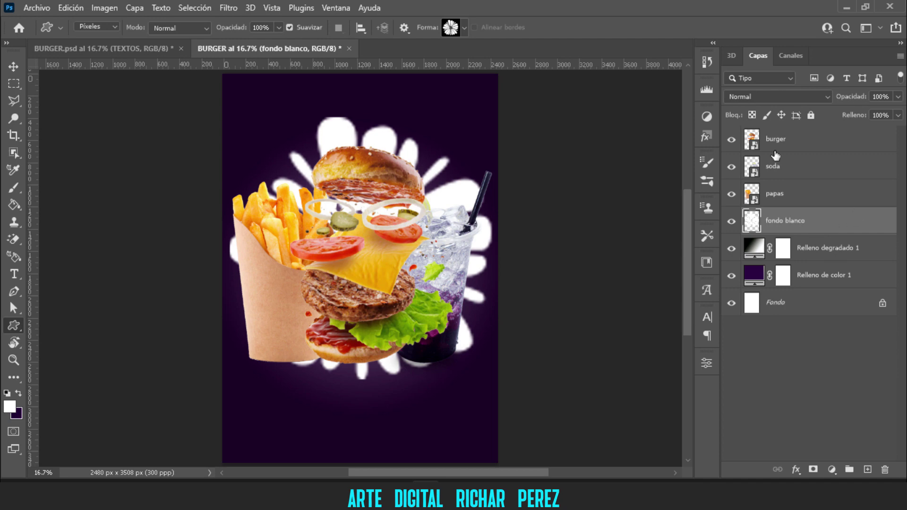
pyautogui.rightClick(782, 226)
pyautogui.click(609, 185)
# - Apply a Gaussian blur of about 107 px to fondo blanco
pyautogui.click(228, 8)
pyautogui.moveTo(312, 177)
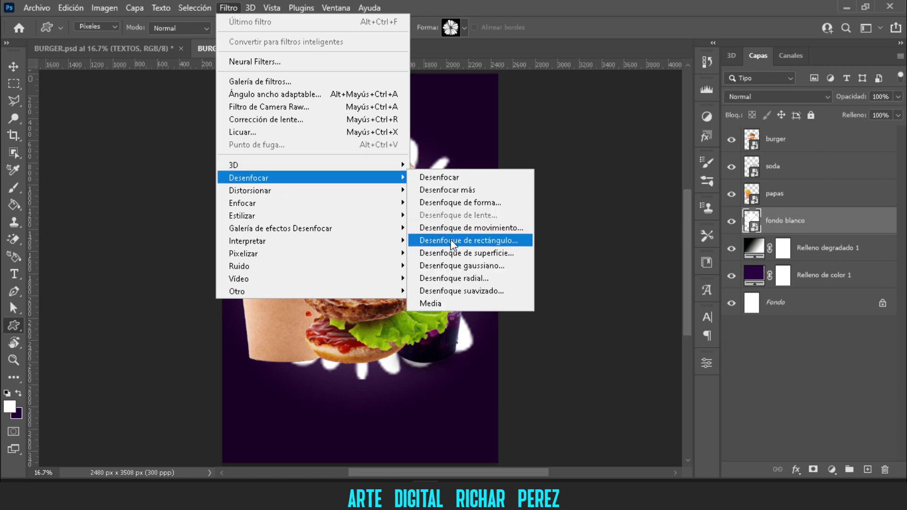
pyautogui.click(461, 266)
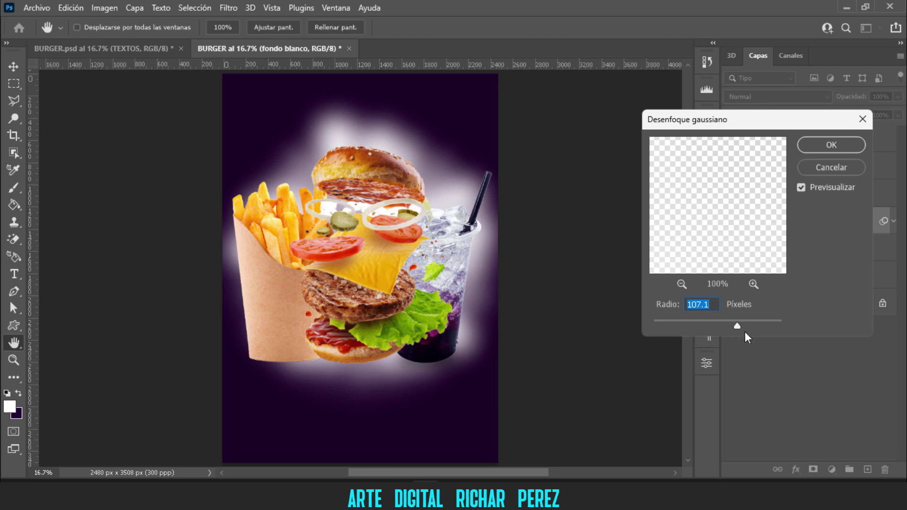
pyautogui.click(852, 144)
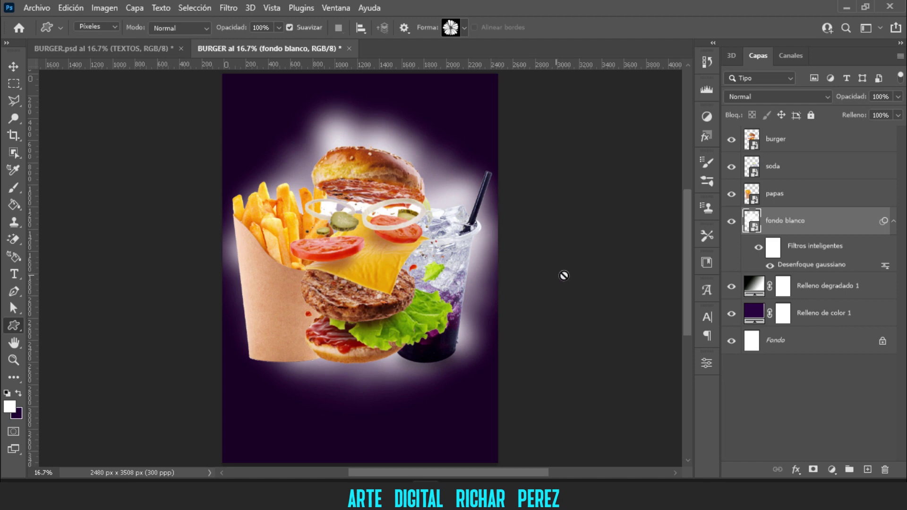
pyautogui.click(874, 97)
# - Set fondo blanco to 28% opacity, add a layer mask, and pick a soft round brush
pyautogui.write('2')
pyautogui.write('8')
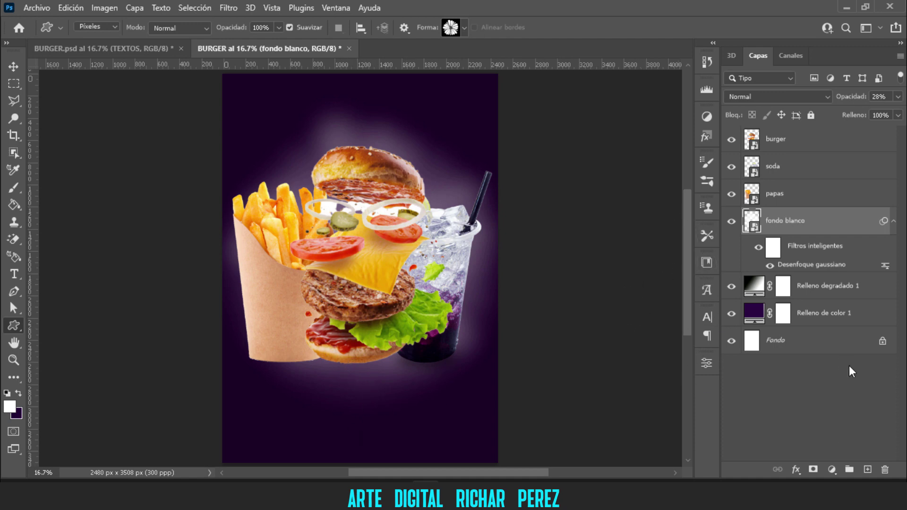
pyautogui.click(813, 470)
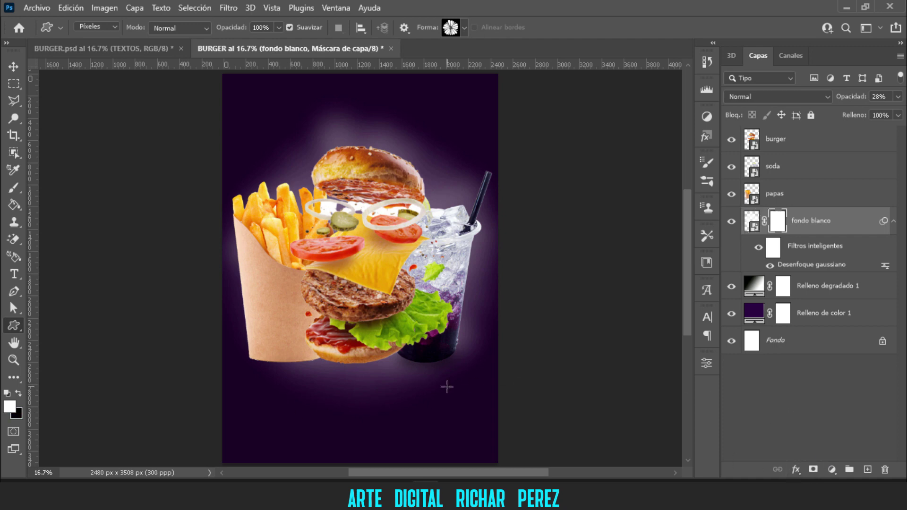
pyautogui.press('b')
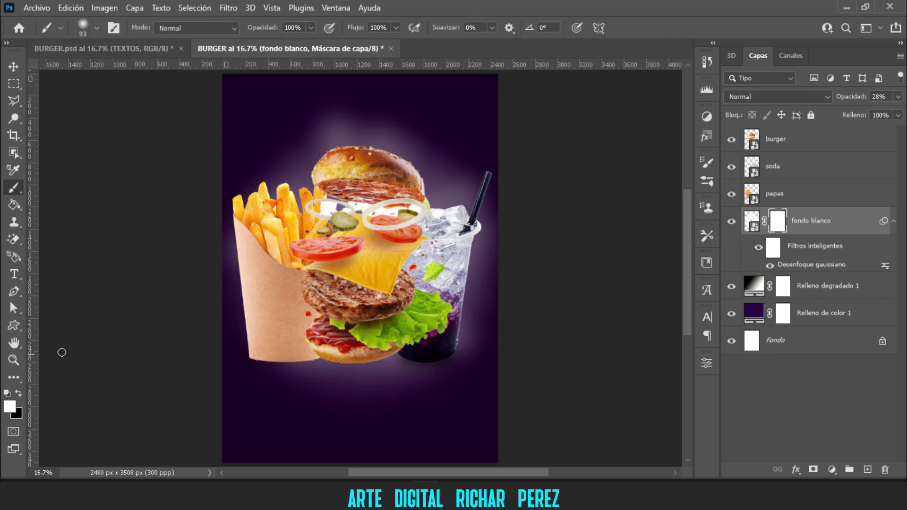
pyautogui.rightClick(16, 187)
pyautogui.click(49, 191)
pyautogui.rightClick(351, 211)
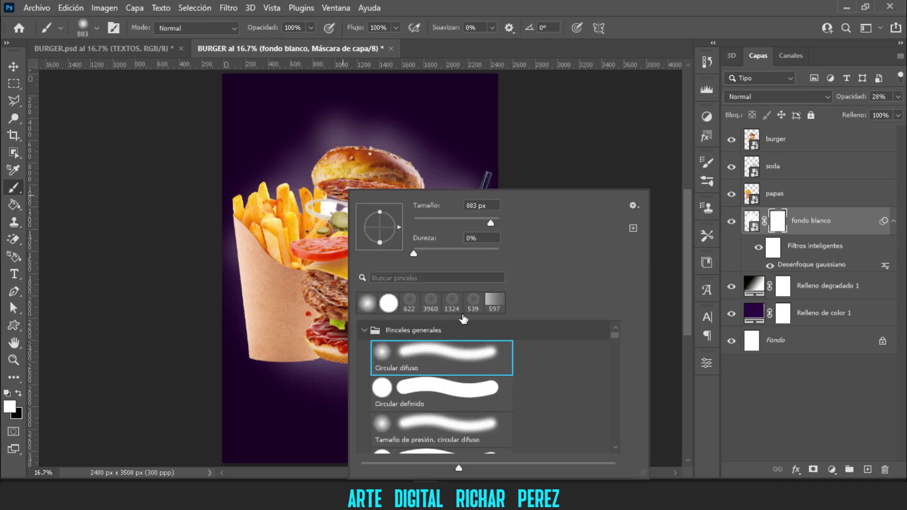
pyautogui.click(378, 360)
pyautogui.click(779, 221)
# - Paint black on the mask to hide the glow below the burger, then compare before/after
pyautogui.click(19, 394)
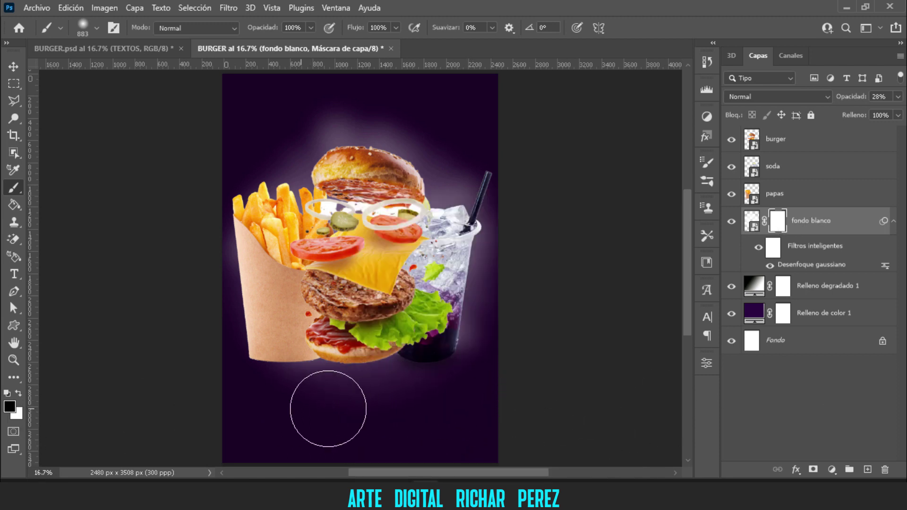
pyautogui.moveTo(328, 409); pyautogui.dragTo(384, 399)
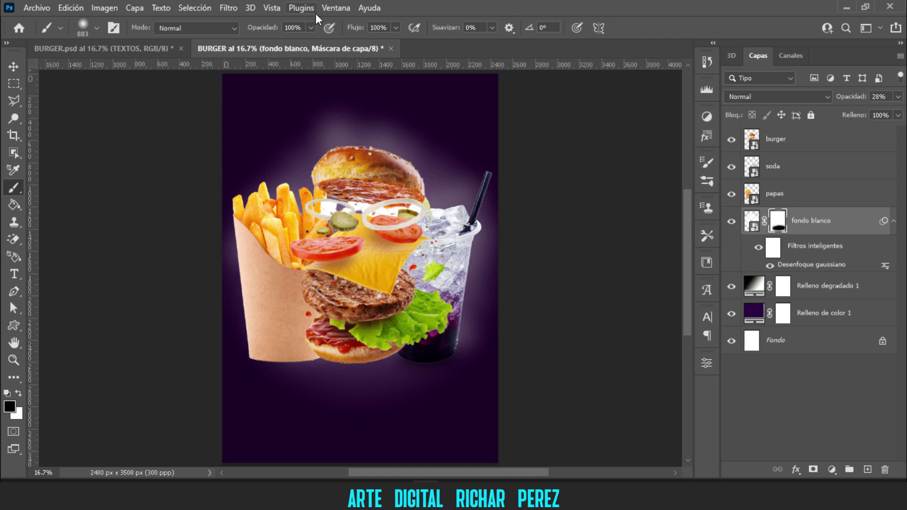
pyautogui.scroll(1, 439, 401)
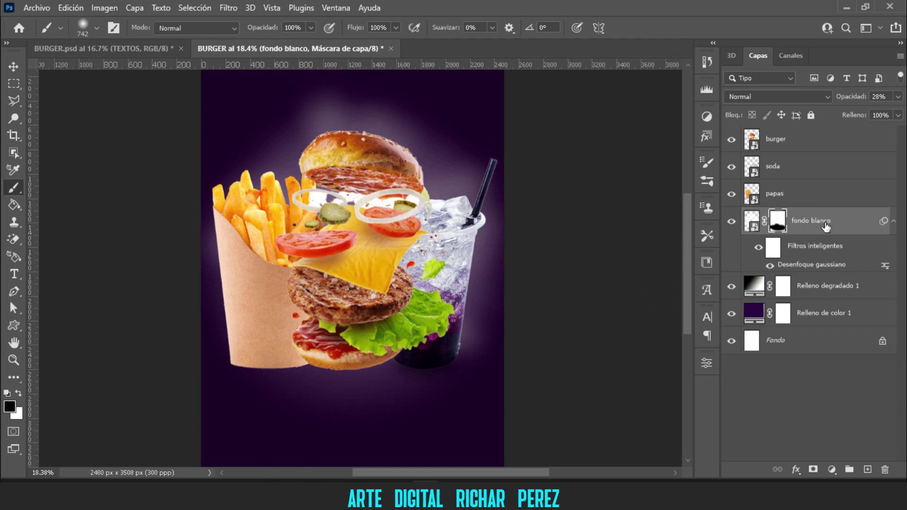
pyautogui.click(752, 220)
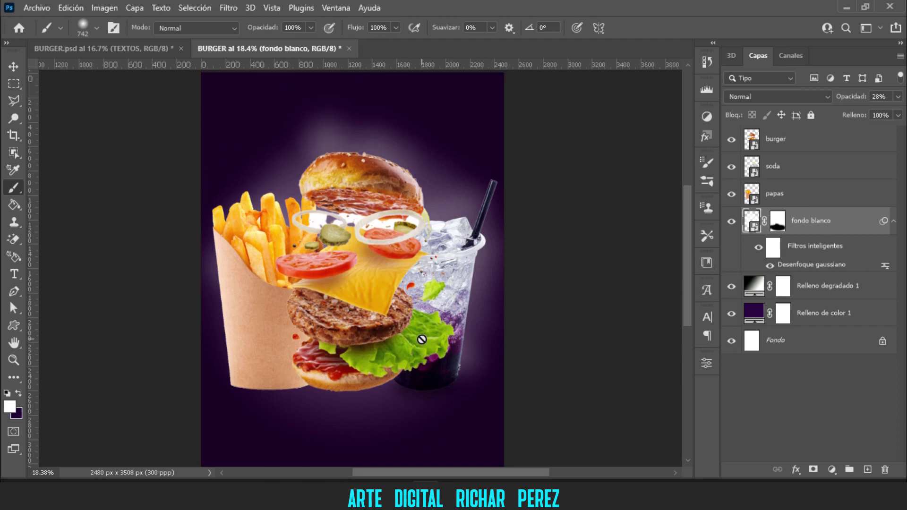
pyautogui.click(732, 222)
# - Place the humo smoke image as an embedded layer and position it on the poster
pyautogui.click(37, 8)
pyautogui.click(133, 298)
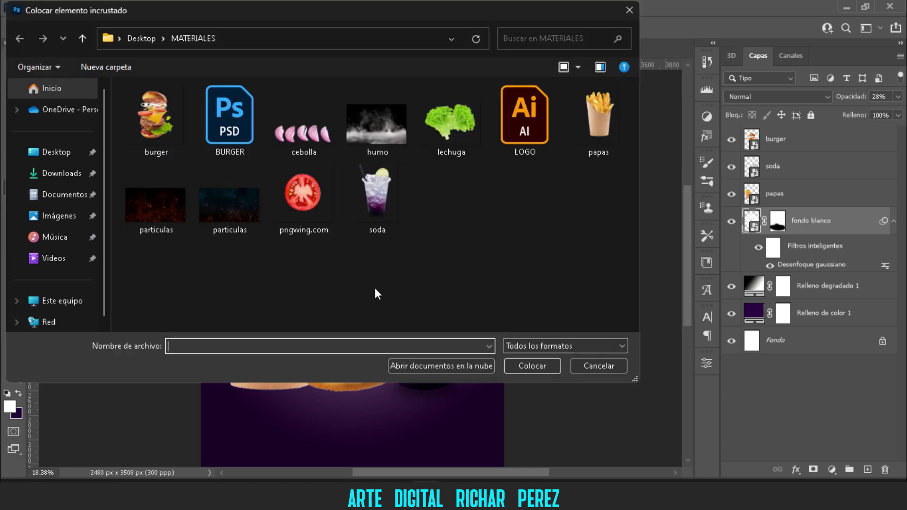
pyautogui.click(387, 138)
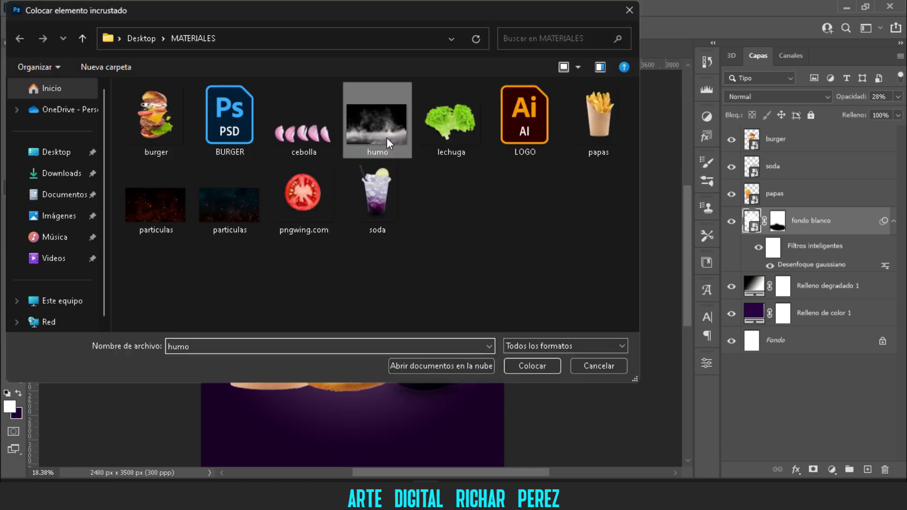
pyautogui.click(542, 366)
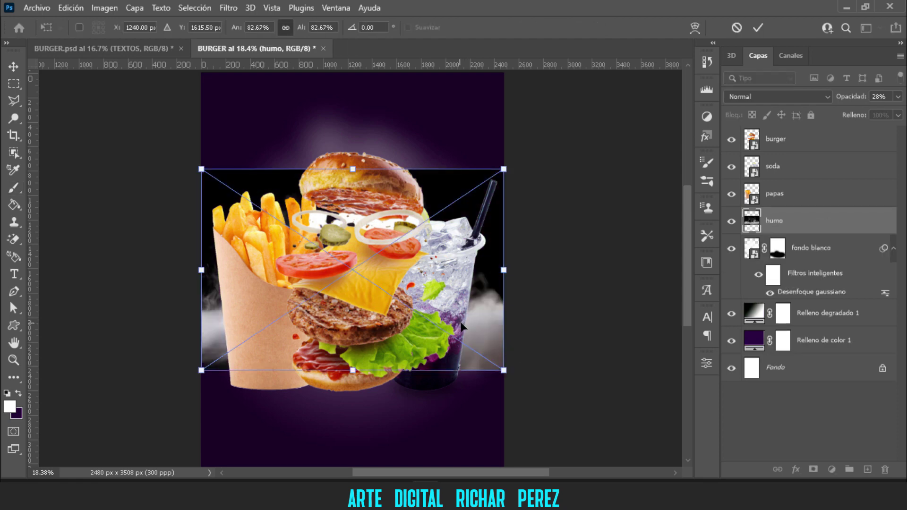
pyautogui.moveTo(464, 339); pyautogui.dragTo(464, 350)
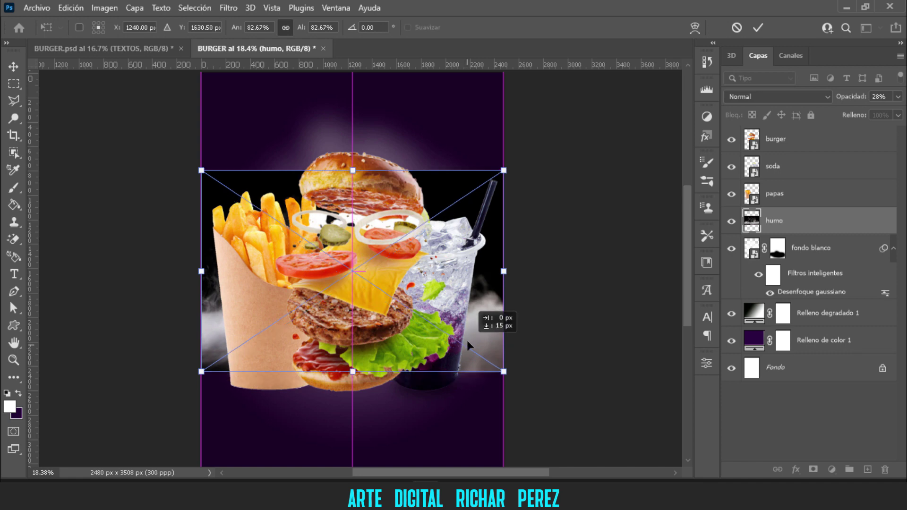
pyautogui.moveTo(464, 352); pyautogui.dragTo(467, 340)
pyautogui.press('Return')
# - Set humo to Trama blend mode at 88% opacity and duplicate it with Ctrl+J
pyautogui.press('b')
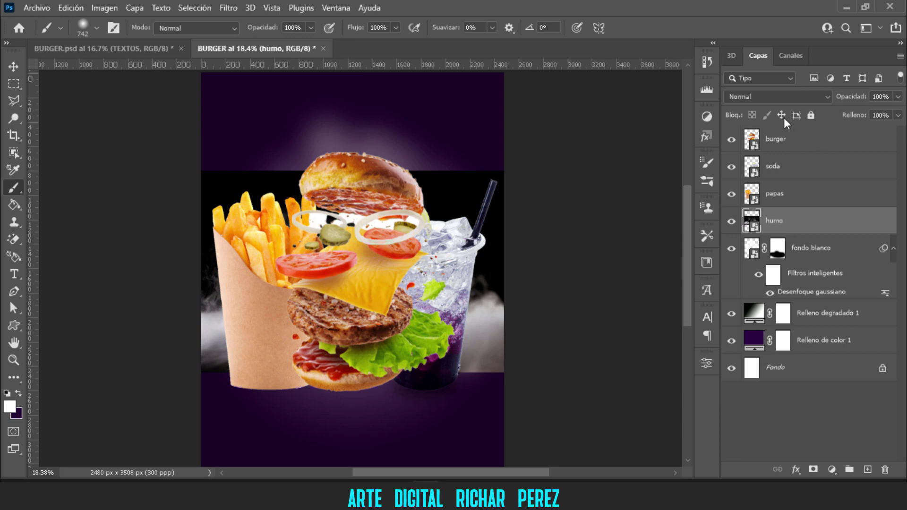
pyautogui.click(768, 96)
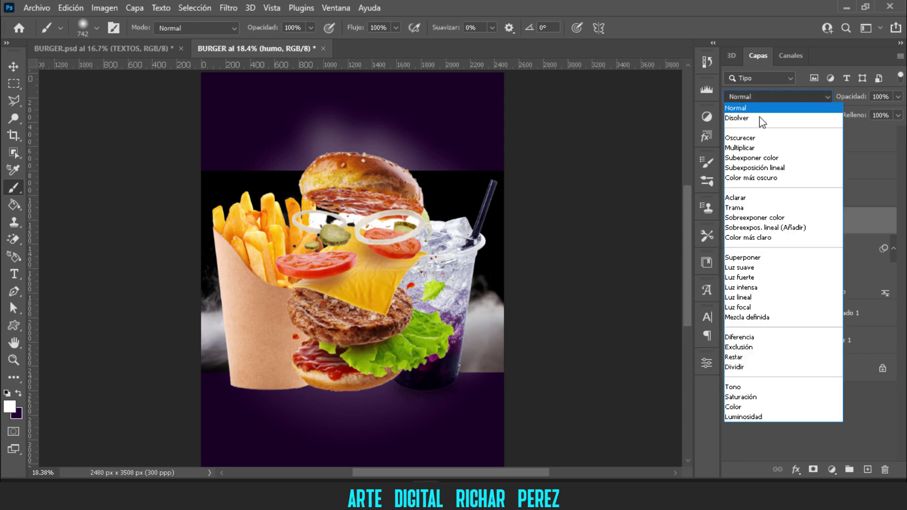
pyautogui.click(742, 209)
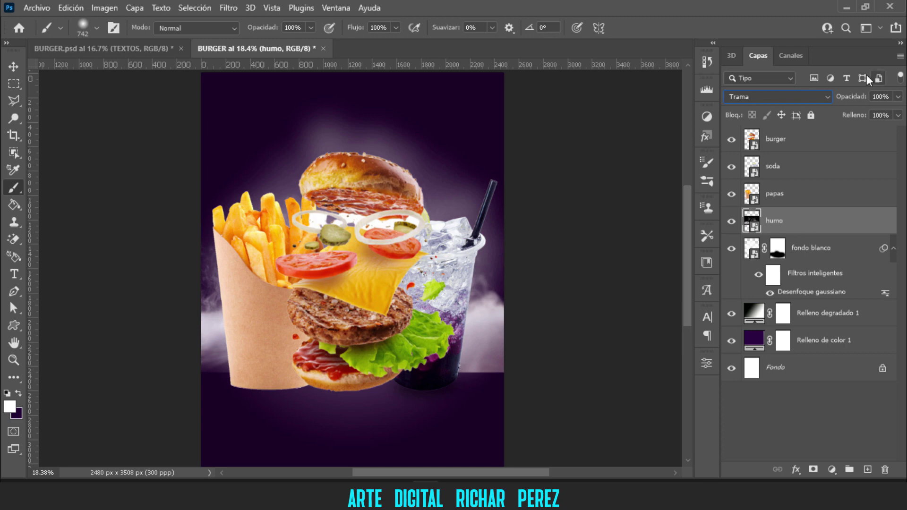
pyautogui.click(892, 96)
pyautogui.write('88')
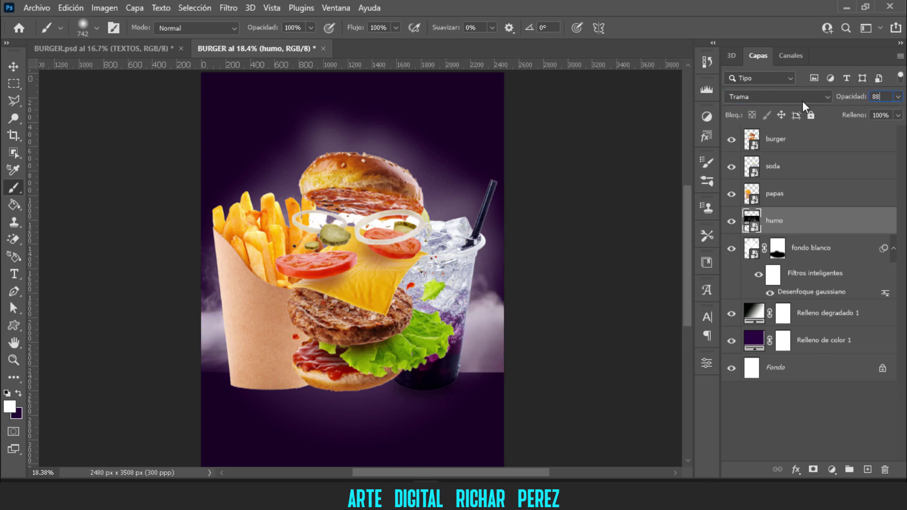
pyautogui.press('Return')
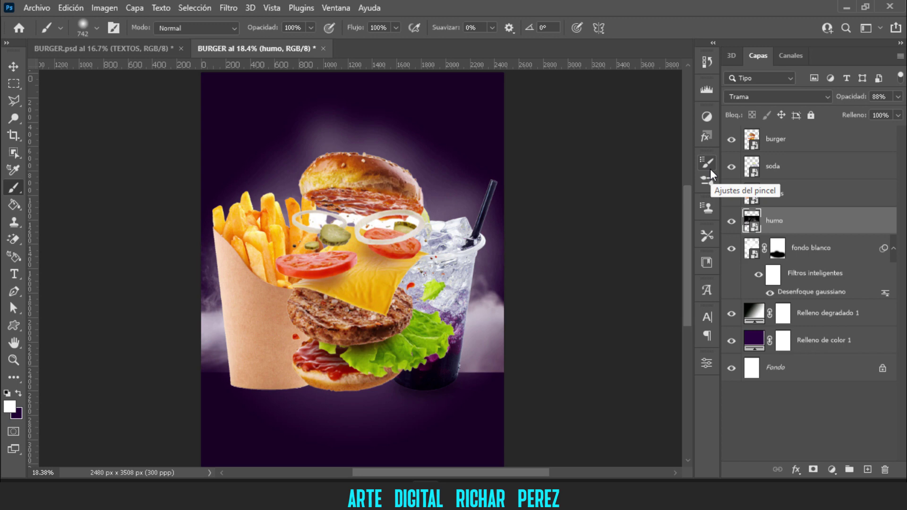
pyautogui.hotkey('ctrl', 'j')
# - Nudge the humo copia smoke five steps upward with Free Transform
pyautogui.hotkey('ctrl', 't')
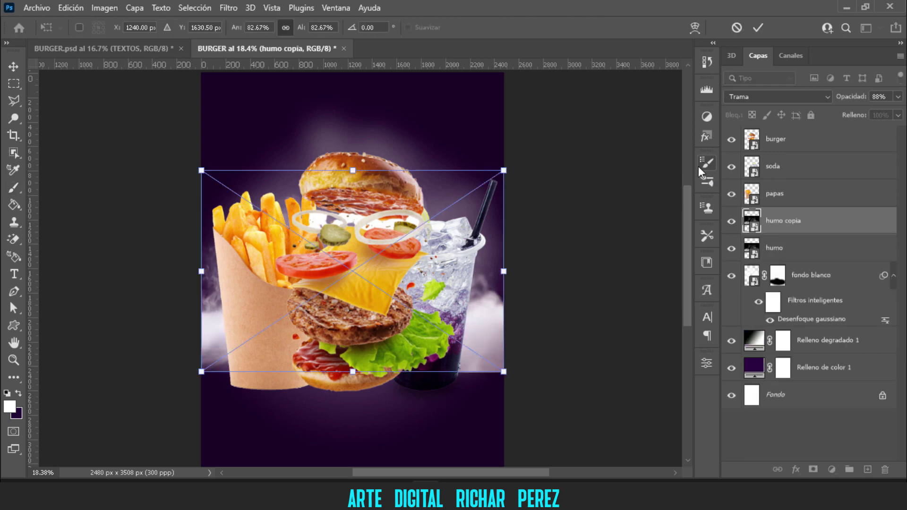
pyautogui.press('Up')
pyautogui.press('Up')
pyautogui.press('Up')
pyautogui.press('Up')
pyautogui.press('Up')
pyautogui.press('Up')
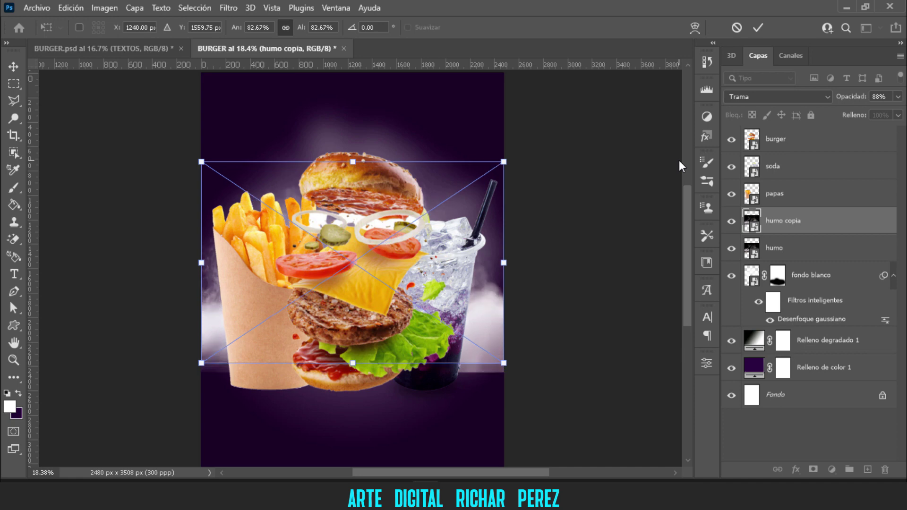
pyautogui.press('Up')
pyautogui.press('Up')
pyautogui.press('Up')
pyautogui.press('Up')
pyautogui.press('Up')
pyautogui.press('Up')
pyautogui.press('Up')
pyautogui.press('Up')
pyautogui.press('Up')
pyautogui.press('Up')
pyautogui.press('Up')
pyautogui.press('Up')
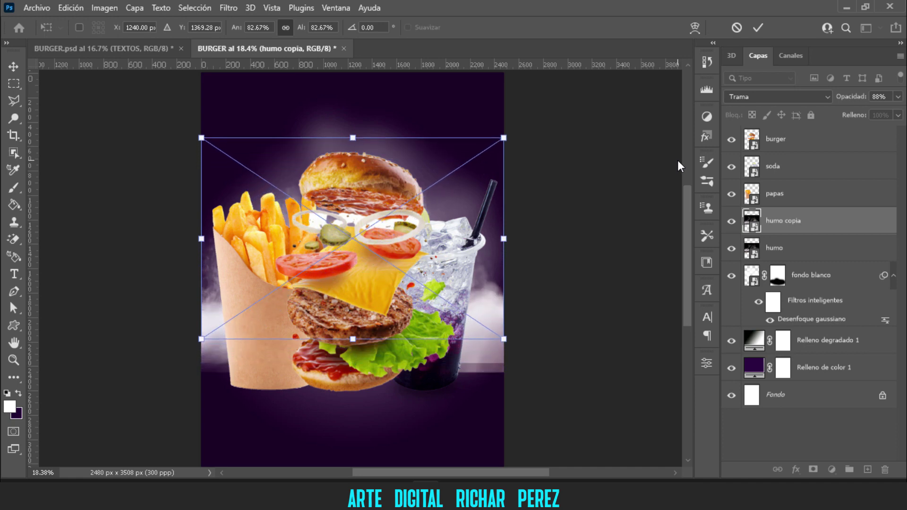
pyautogui.press('Up')
pyautogui.press('Up')
pyautogui.press('Up')
pyautogui.press('Up')
pyautogui.press('Up')
pyautogui.press('Up')
pyautogui.press('Up')
pyautogui.press('Up')
pyautogui.press('Up')
pyautogui.press('Up')
pyautogui.press('Up')
pyautogui.press('Up')
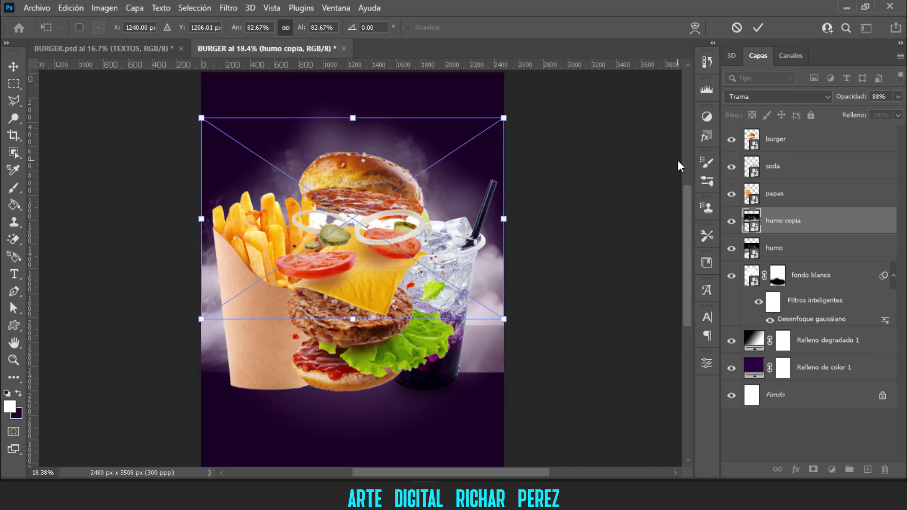
pyautogui.press('Up')
pyautogui.press('Up')
pyautogui.press('Up')
pyautogui.press('Up')
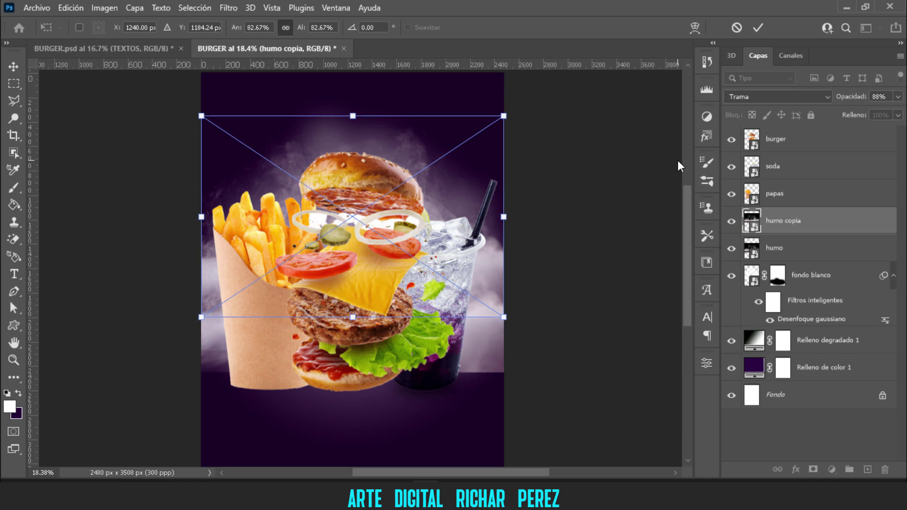
pyautogui.press('Up')
pyautogui.press('Up')
pyautogui.press('Up')
pyautogui.press('Up')
pyautogui.press('Up')
pyautogui.press('Up')
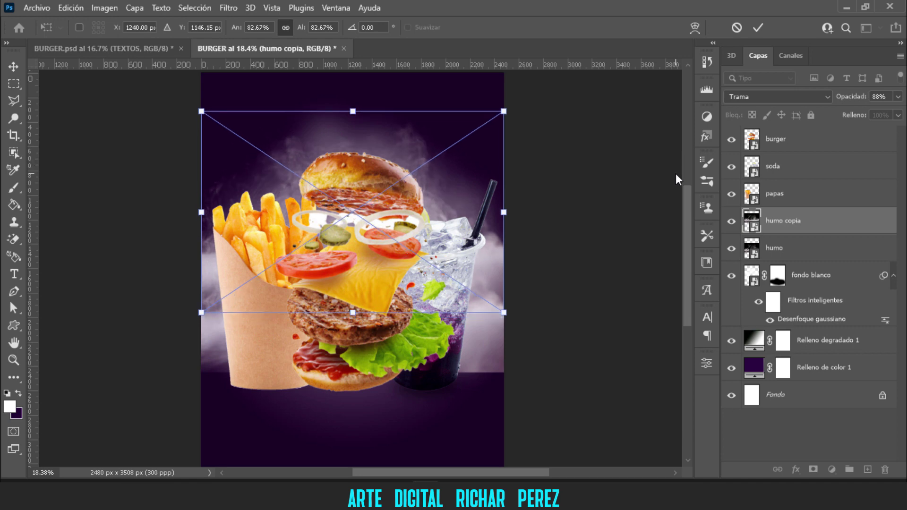
pyautogui.press('Return')
# - Mask humo copia, painting black over the light smoke band below the food
pyautogui.press('b')
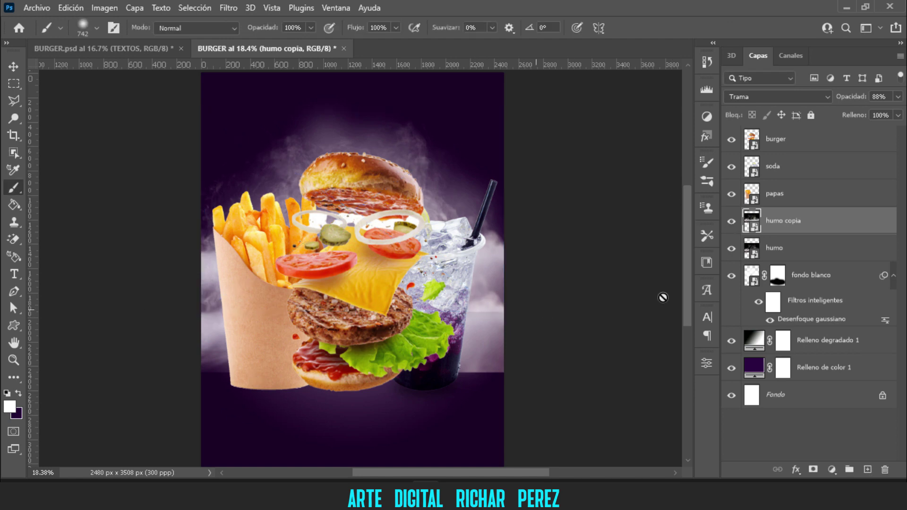
pyautogui.click(813, 470)
pyautogui.press('x')
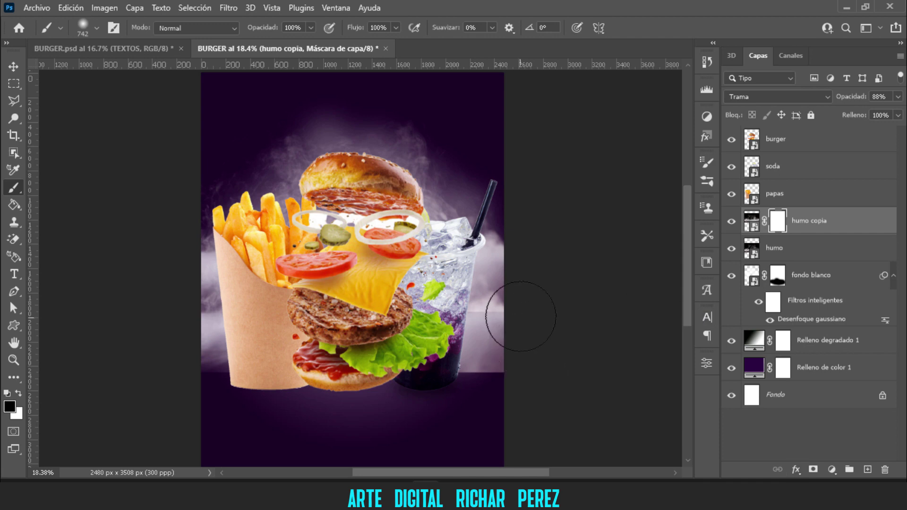
pyautogui.moveTo(505, 339)
pyautogui.mouseDown()
pyautogui.moveTo(506, 328)
pyautogui.moveTo(304, 334)
pyautogui.moveTo(193, 354)
pyautogui.mouseUp()
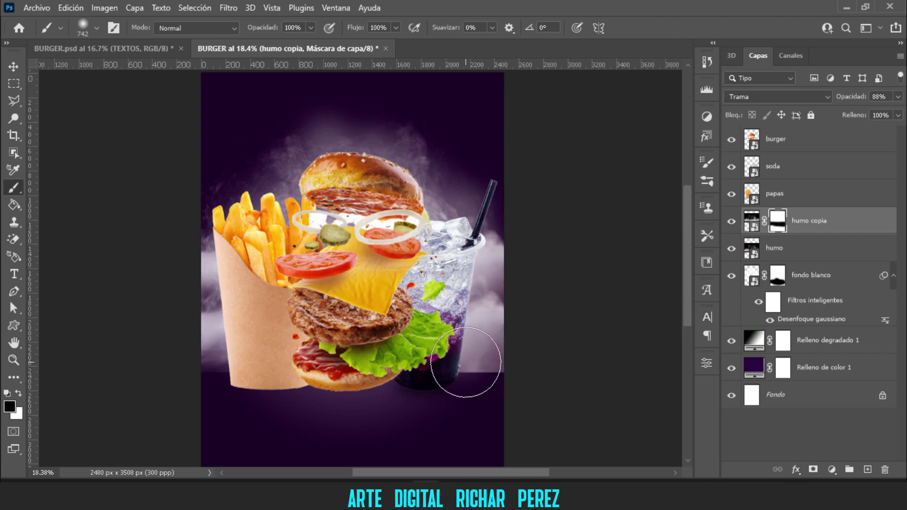
pyautogui.moveTo(203, 293); pyautogui.dragTo(472, 279)
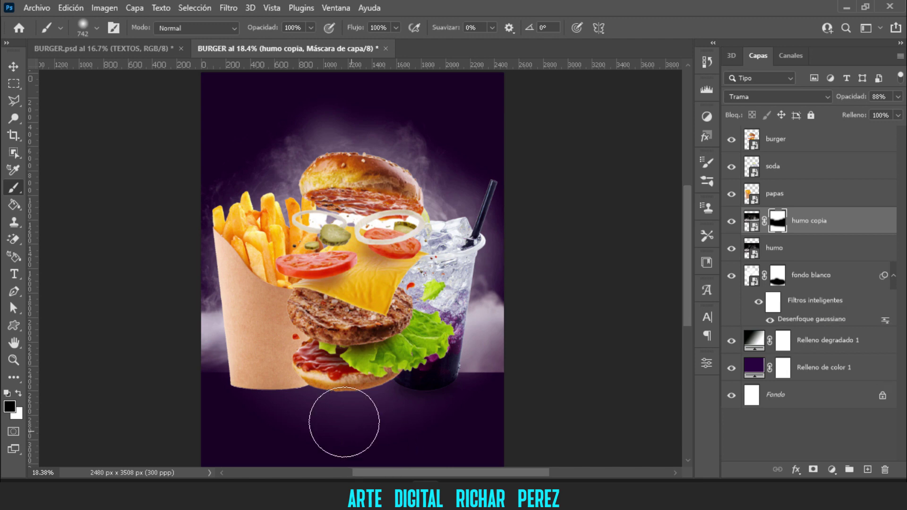
pyautogui.scroll(2, 345, 425)
pyautogui.scroll(2, 331, 426)
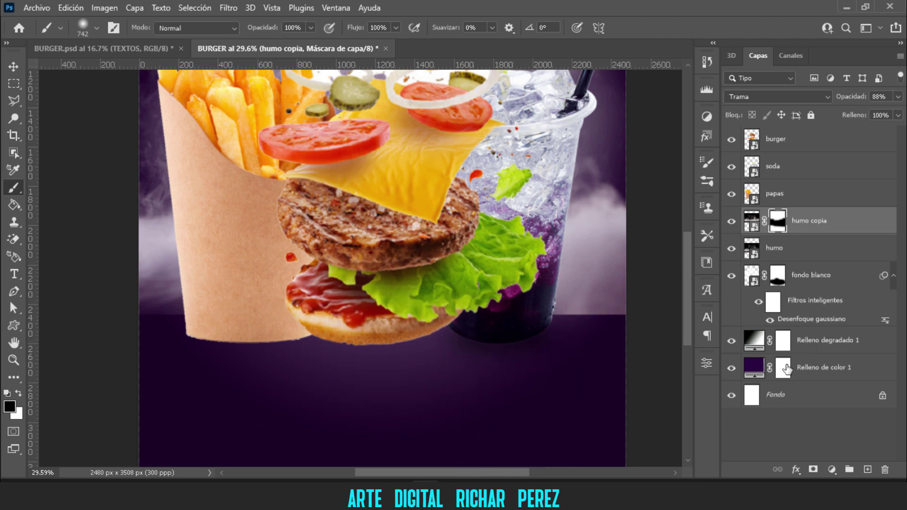
pyautogui.click(732, 169)
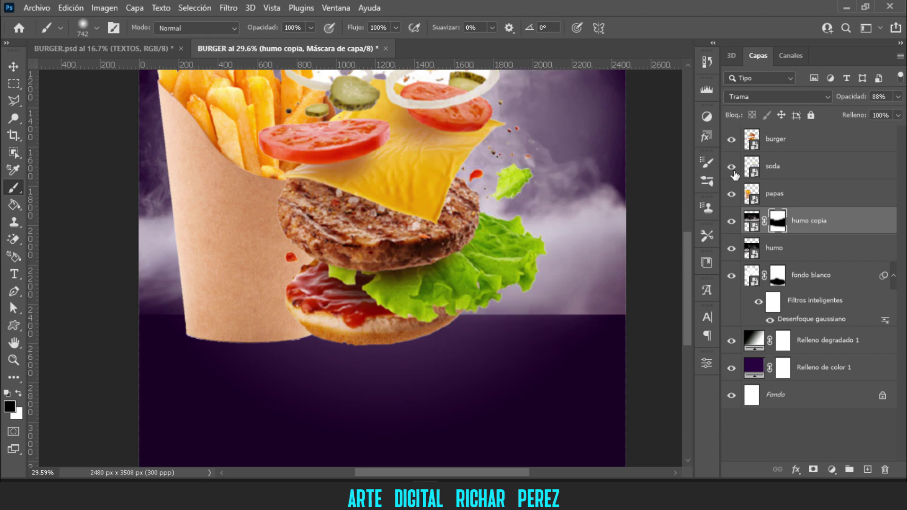
pyautogui.scroll(1, 553, 362)
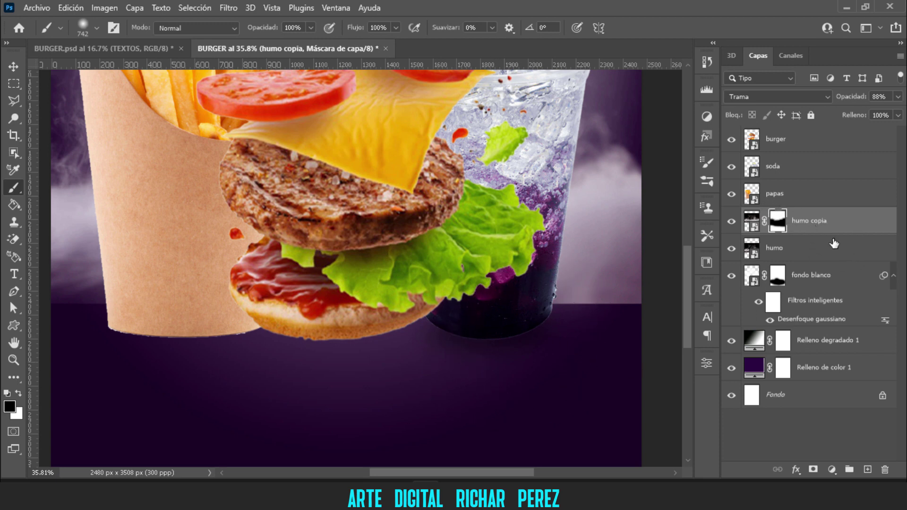
# - Add a new layer named sombras and sample dark purple from the background as foreground
pyautogui.click(868, 469)
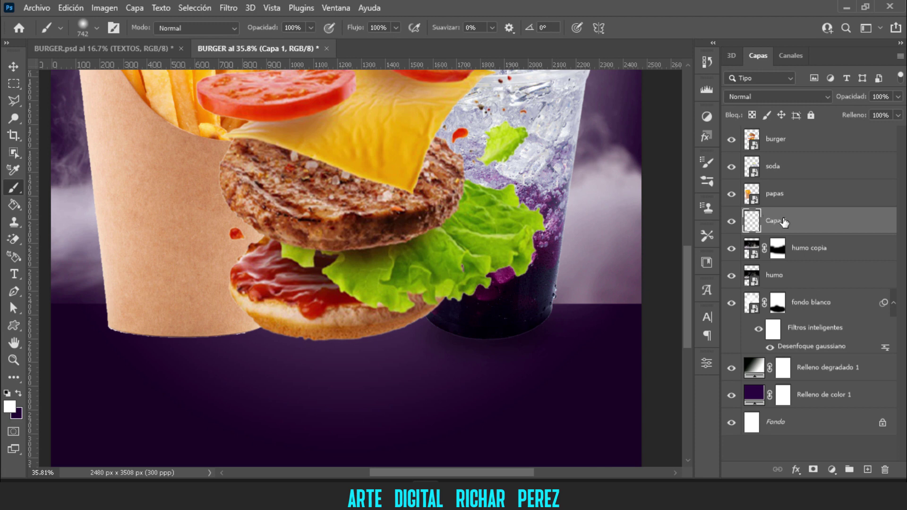
pyautogui.doubleClick(784, 221)
pyautogui.write('sombras')
pyautogui.press('Return')
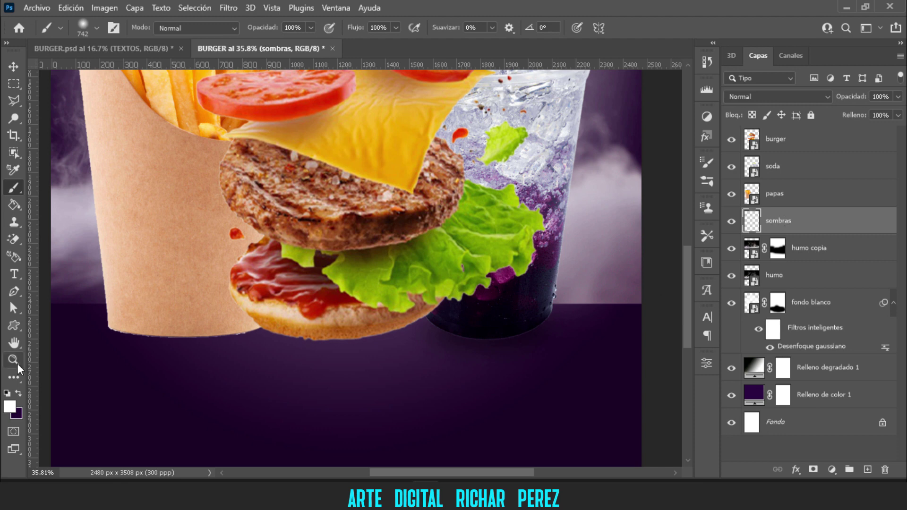
pyautogui.click(12, 409)
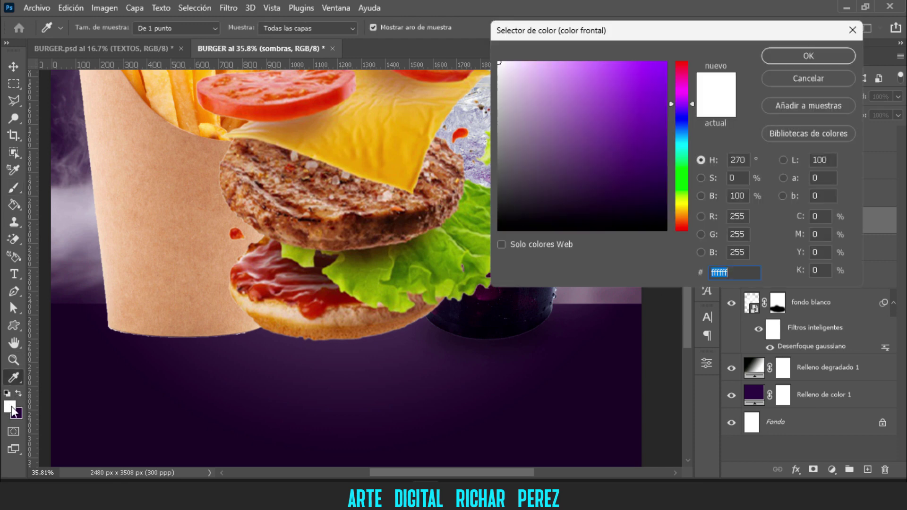
pyautogui.click(520, 331)
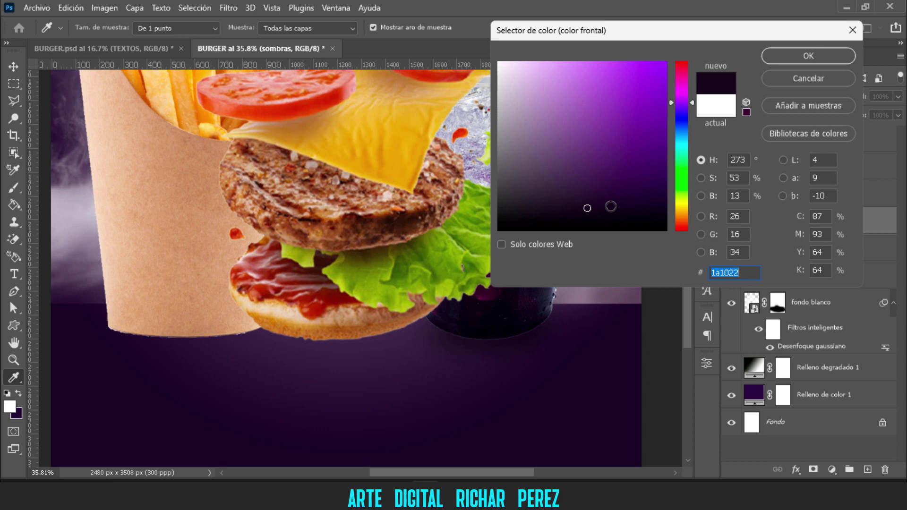
pyautogui.click(820, 58)
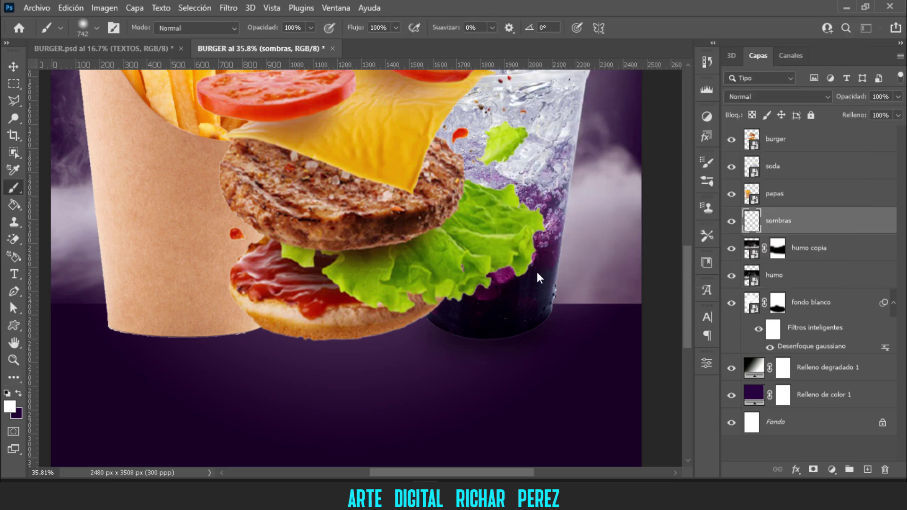
# - With a ~367 px brush, paint dark shadows under the fries box, burger and soda cup
pyautogui.moveTo(465, 285)
pyautogui.mouseDown()
pyautogui.moveTo(396, 289)
pyautogui.moveTo(416, 262)
pyautogui.moveTo(295, 268)
pyautogui.moveTo(390, 287)
pyautogui.moveTo(299, 277)
pyautogui.moveTo(466, 249)
pyautogui.mouseUp()
pyautogui.moveTo(312, 303)
pyautogui.mouseDown()
pyautogui.moveTo(151, 305)
pyautogui.moveTo(91, 294)
pyautogui.mouseUp()
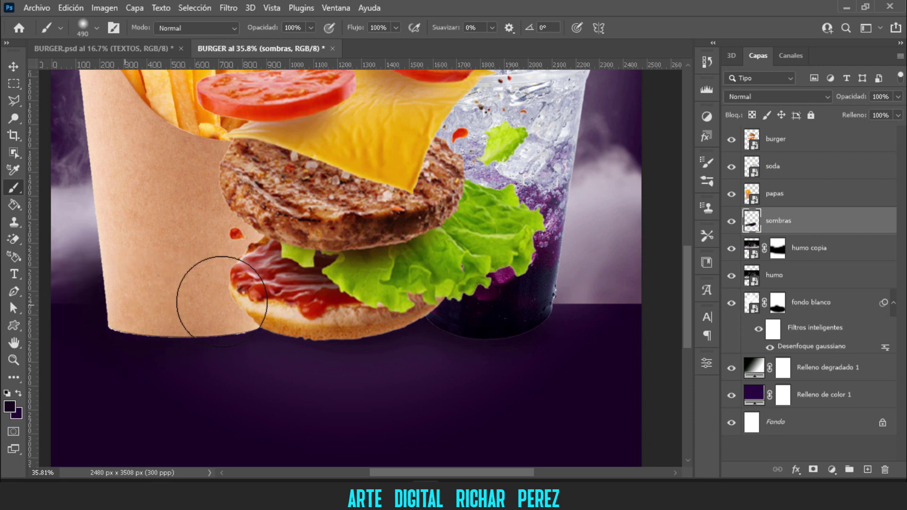
pyautogui.moveTo(172, 294); pyautogui.dragTo(219, 293)
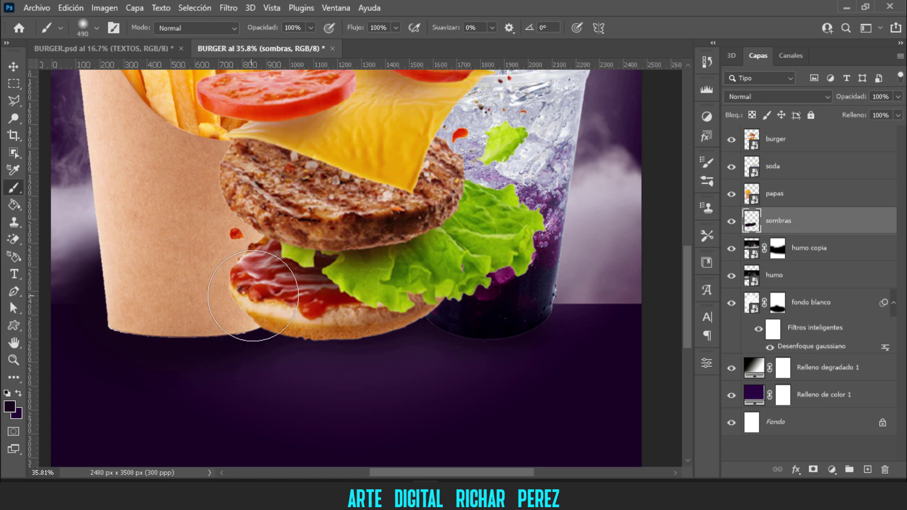
pyautogui.moveTo(466, 284); pyautogui.dragTo(528, 279)
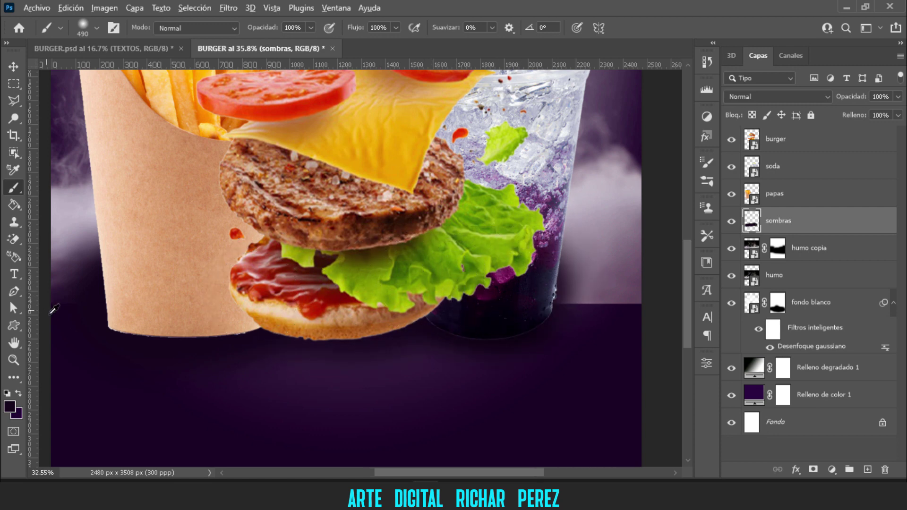
pyautogui.scroll(-3, 127, 346)
pyautogui.scroll(3, 126, 347)
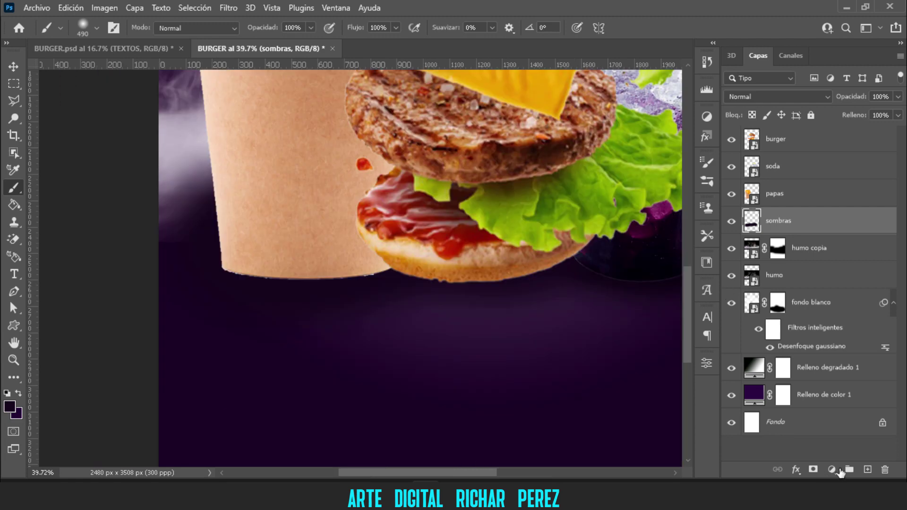
# - Add a layer mask to sombras, shrink the brush to about 344 px, and select papas
pyautogui.click(814, 470)
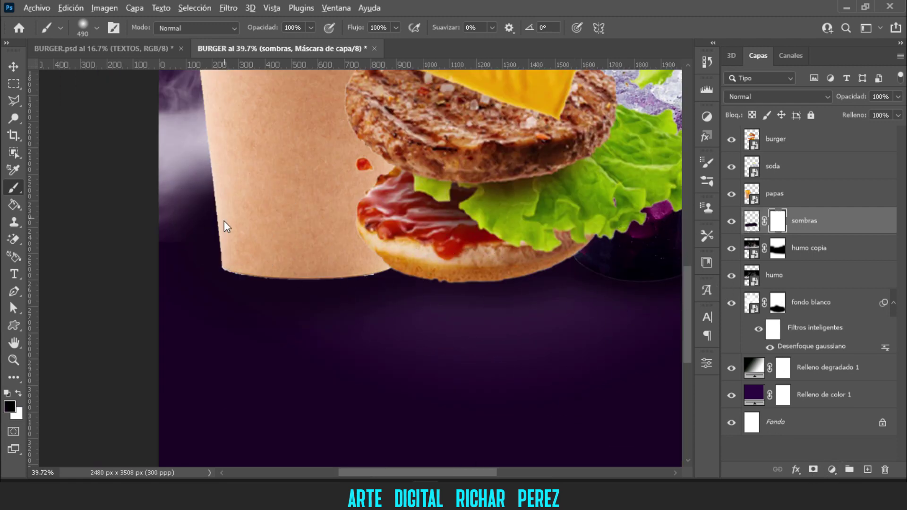
pyautogui.moveTo(226, 228); pyautogui.dragTo(198, 227)
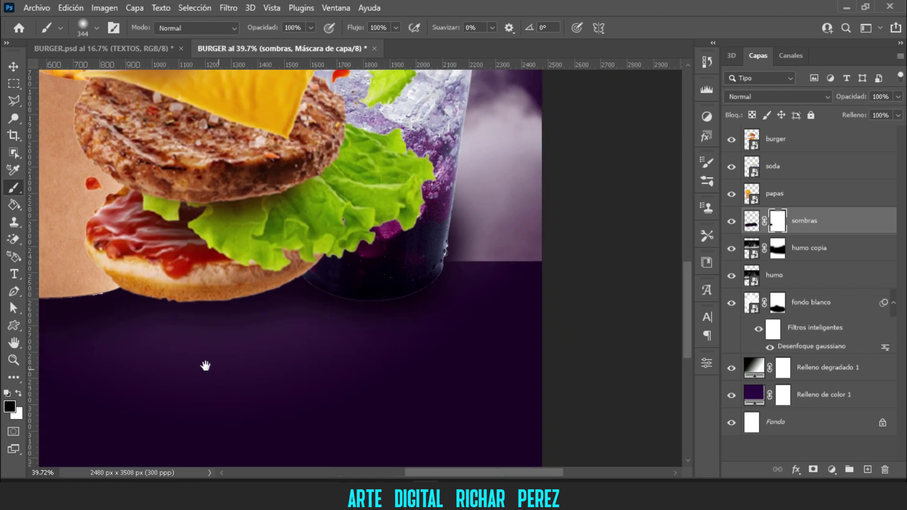
pyautogui.moveTo(500, 346); pyautogui.dragTo(189, 364)
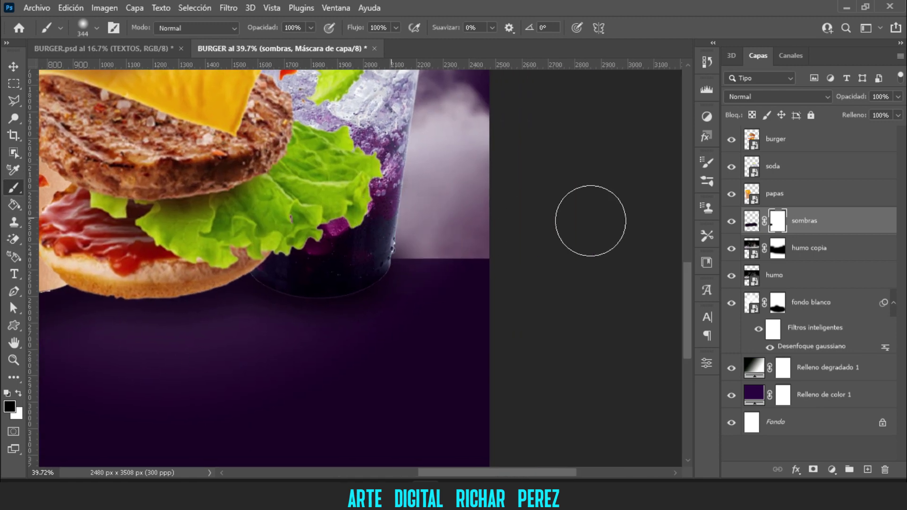
pyautogui.scroll(-2, 322, 283)
pyautogui.scroll(-2, 251, 301)
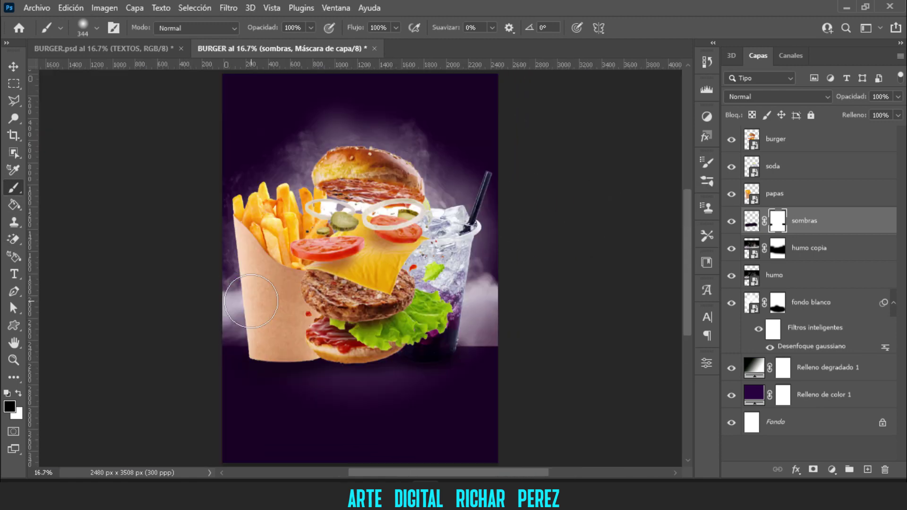
pyautogui.scroll(1, 304, 401)
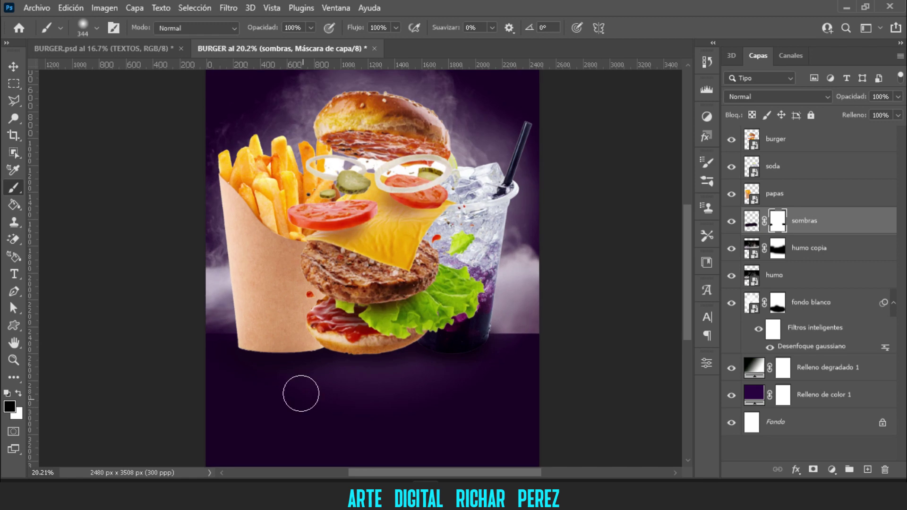
pyautogui.scroll(1, 300, 391)
pyautogui.scroll(2, 324, 386)
pyautogui.scroll(-1, 126, 381)
pyautogui.hotkey('alt', ']')
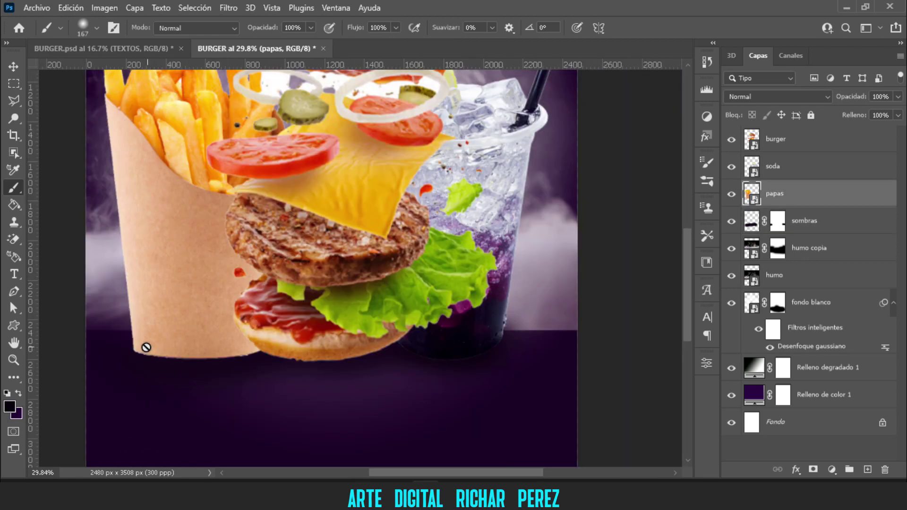
pyautogui.scroll(1, 167, 402)
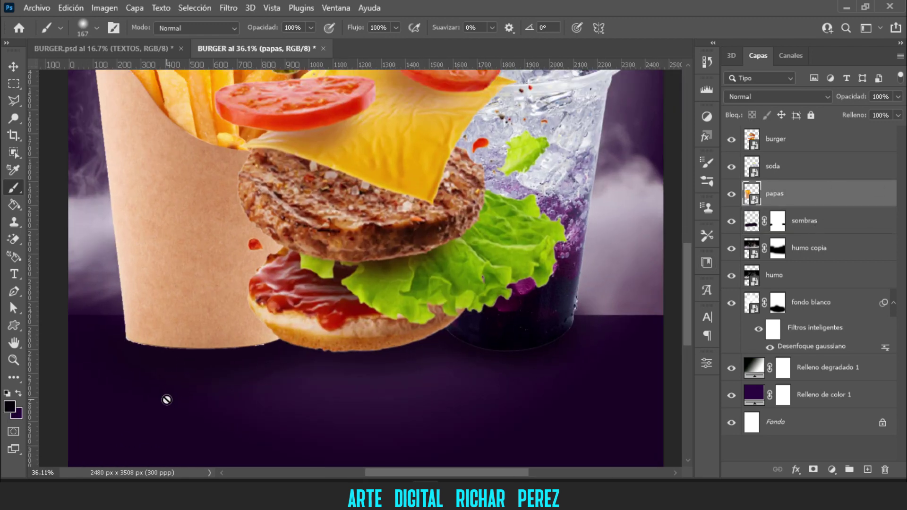
# - Add a new layer named sombra 2 above sombras and choose a dark painting colour
pyautogui.click(863, 226)
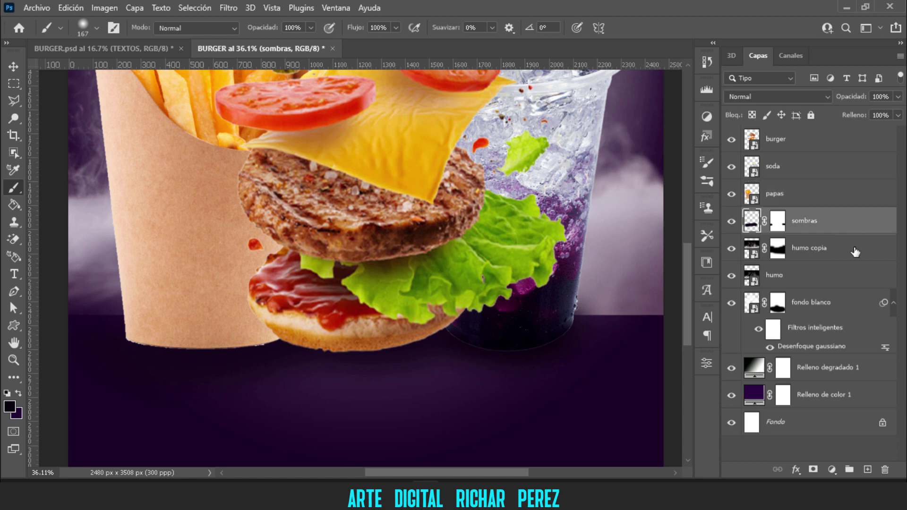
pyautogui.click(867, 469)
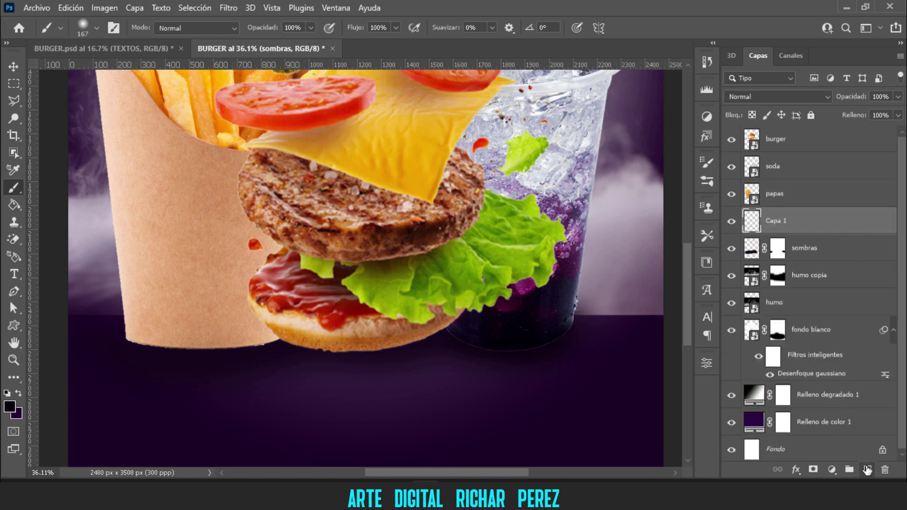
pyautogui.doubleClick(773, 220)
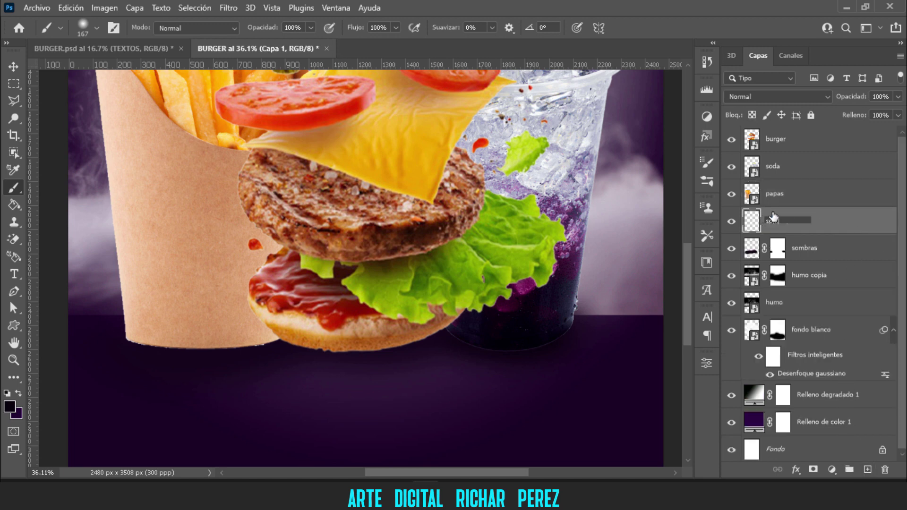
pyautogui.write('sombra 2')
pyautogui.press('Return')
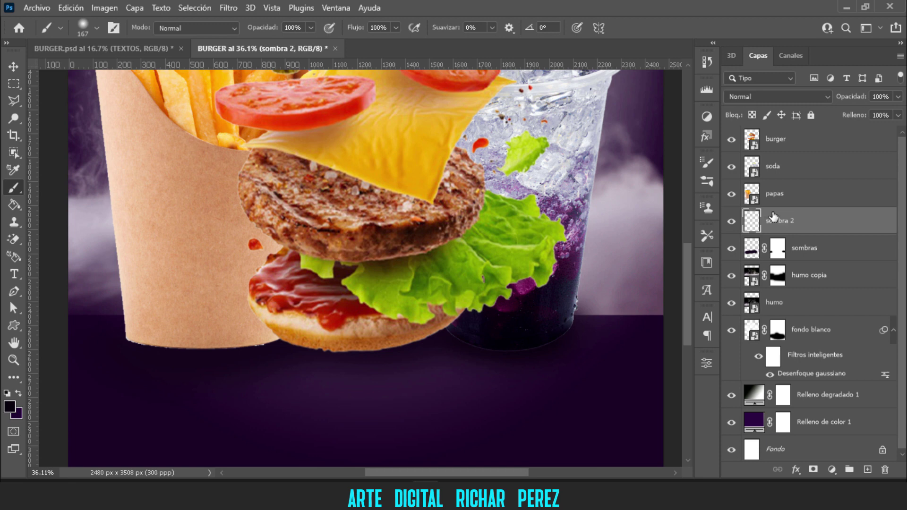
pyautogui.click(11, 409)
# - Paint a soft dark shadow along the bottom edge of the fries cup
pyautogui.scroll(1, 199, 331)
pyautogui.moveTo(142, 369)
pyautogui.mouseDown()
pyautogui.moveTo(161, 378)
pyautogui.moveTo(139, 349)
pyautogui.moveTo(112, 349)
pyautogui.mouseUp()
pyautogui.scroll(1, 139, 350)
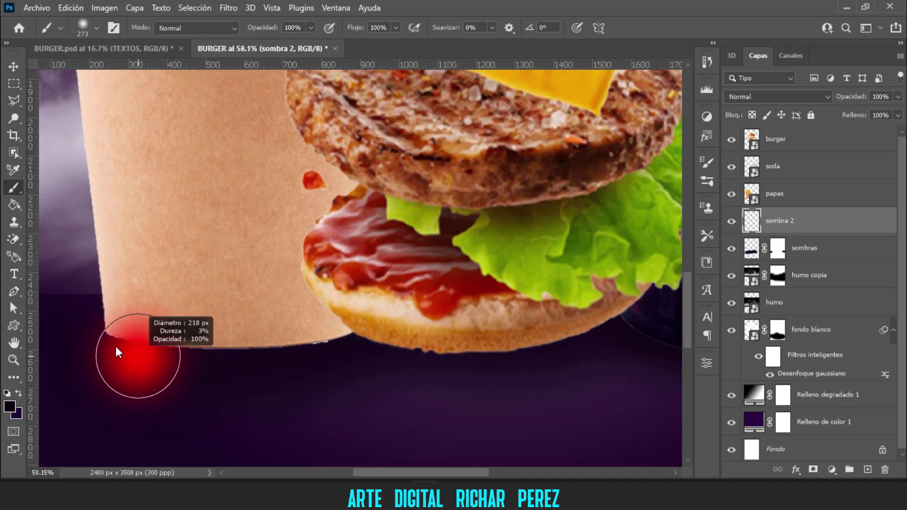
pyautogui.scroll(2, 112, 348)
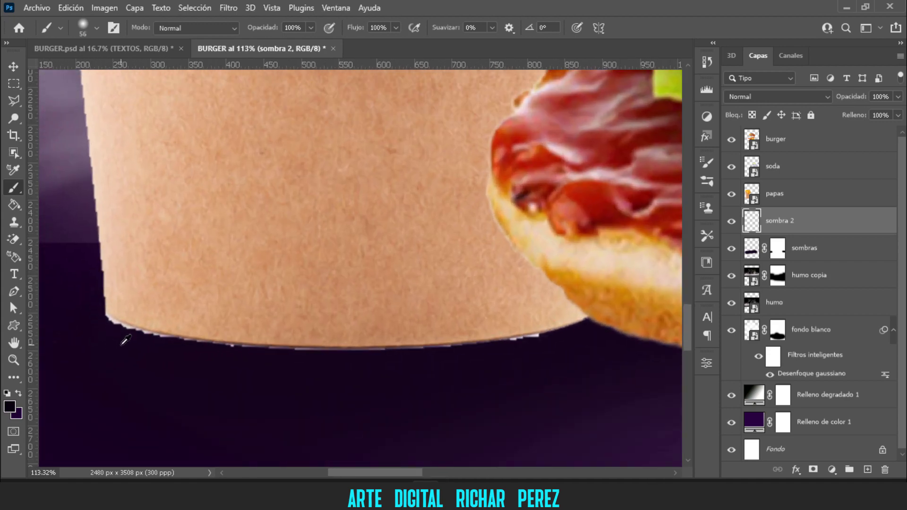
pyautogui.press('[')
pyautogui.press('[')
pyautogui.moveTo(120, 335)
pyautogui.mouseDown()
pyautogui.moveTo(91, 324)
pyautogui.moveTo(188, 348)
pyautogui.moveTo(112, 328)
pyautogui.moveTo(124, 340)
pyautogui.mouseUp()
# - Fit the whole poster in the window with Ctrl+0
pyautogui.hscroll(5, 285, 305)
pyautogui.hscroll(3, 449, 330)
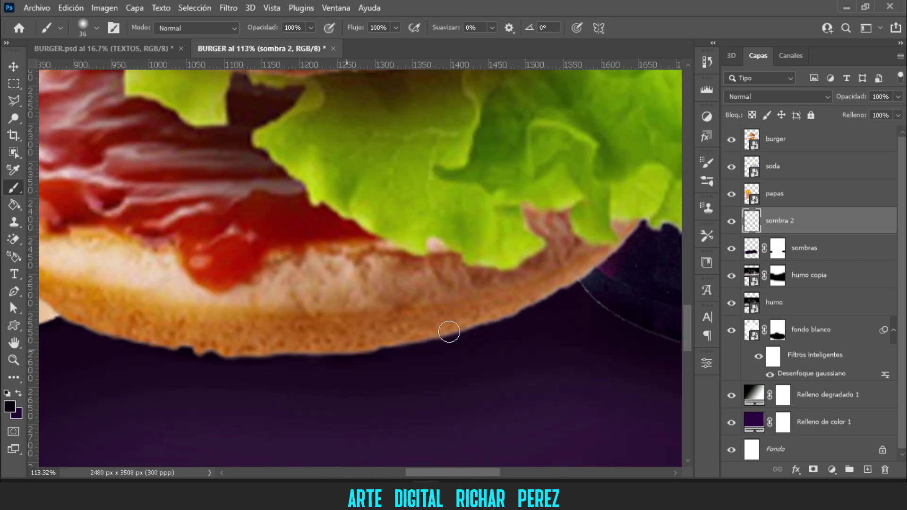
pyautogui.hscroll(3, 449, 330)
pyautogui.hscroll(3, 555, 354)
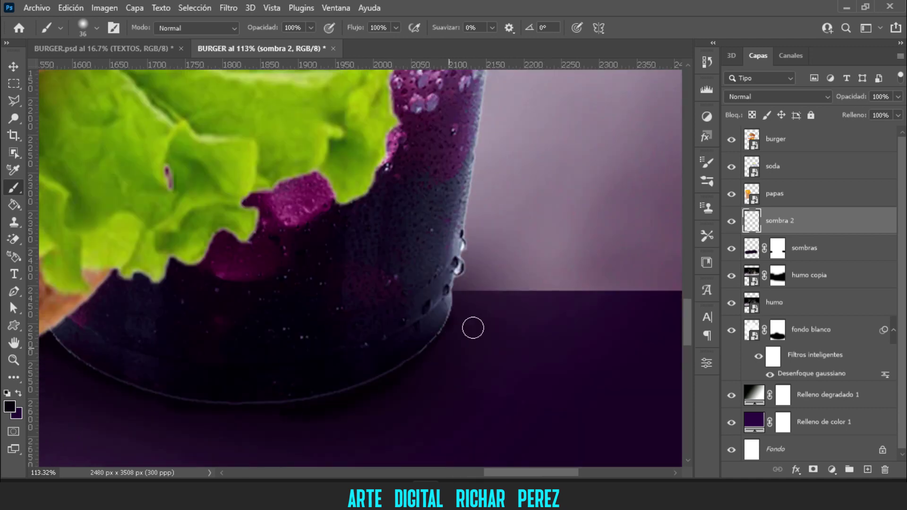
pyautogui.hotkey('ctrl', '0')
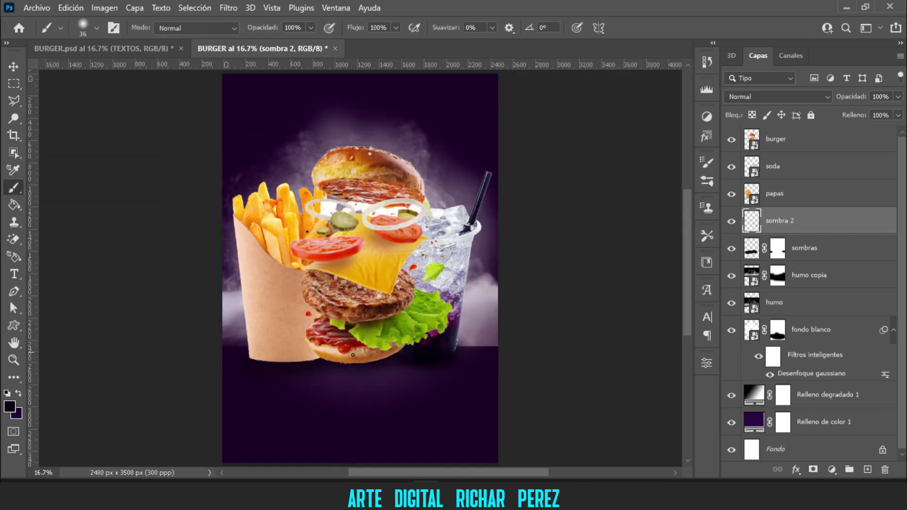
pyautogui.scroll(3, 233, 439)
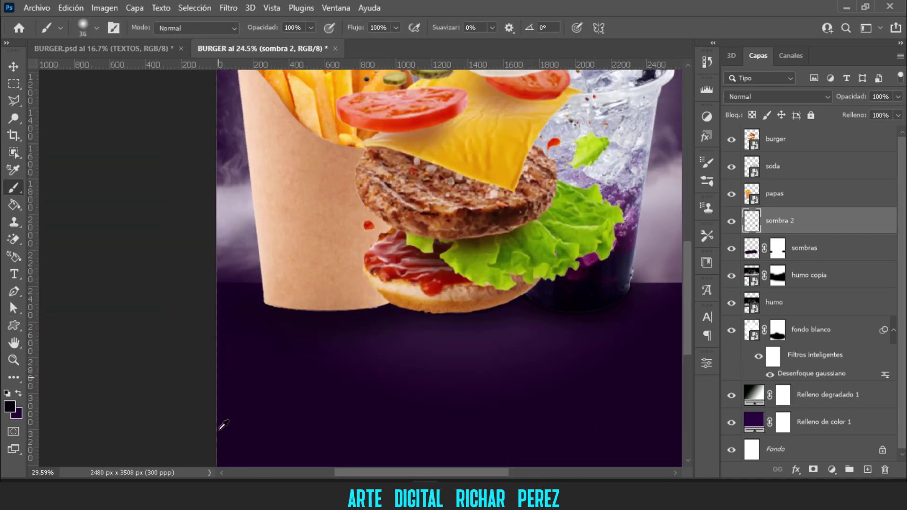
pyautogui.scroll(2, 222, 428)
pyautogui.scroll(-3, 219, 426)
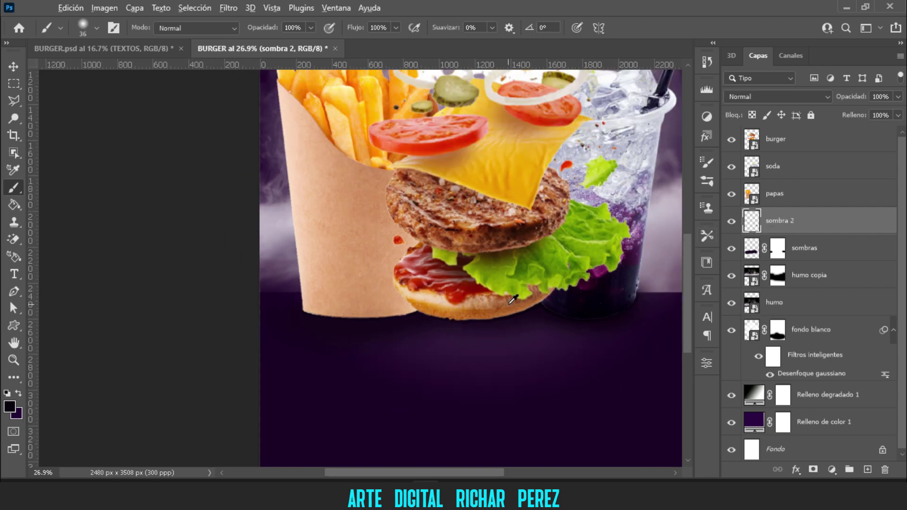
pyautogui.scroll(-2, 513, 300)
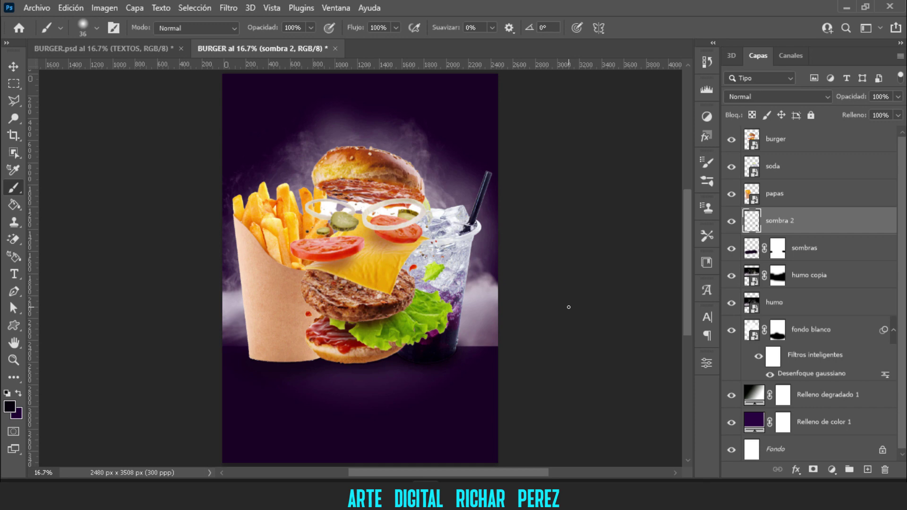
# - Add an Equilibrio de color layer clipped to papas, with midtones shifted +50 toward Azul
pyautogui.click(789, 198)
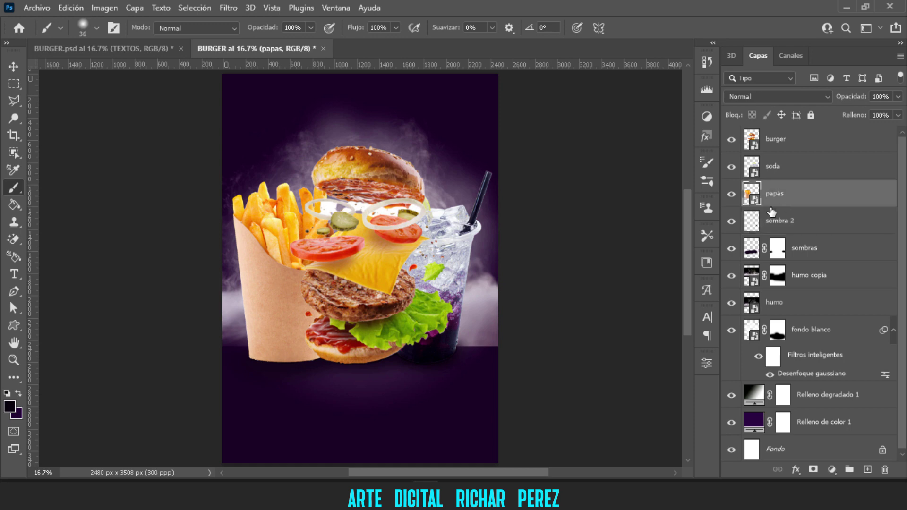
pyautogui.click(732, 193)
pyautogui.click(833, 470)
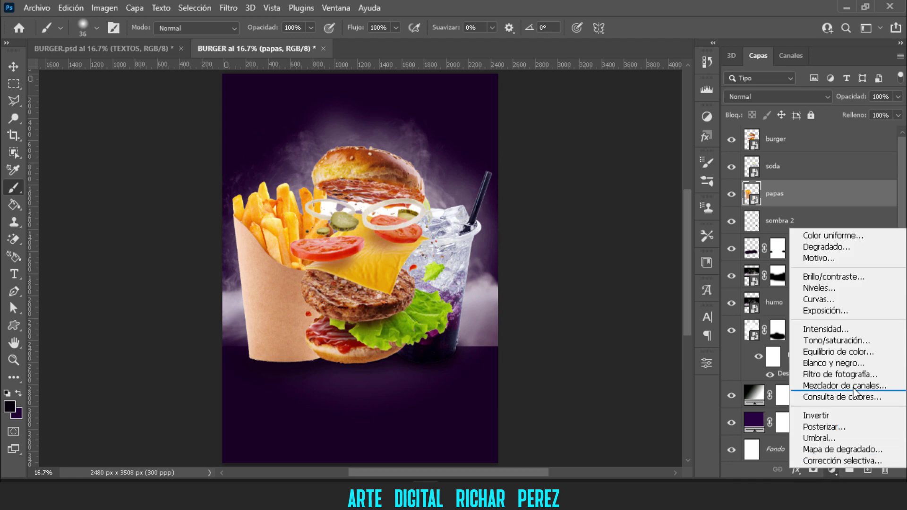
pyautogui.click(864, 351)
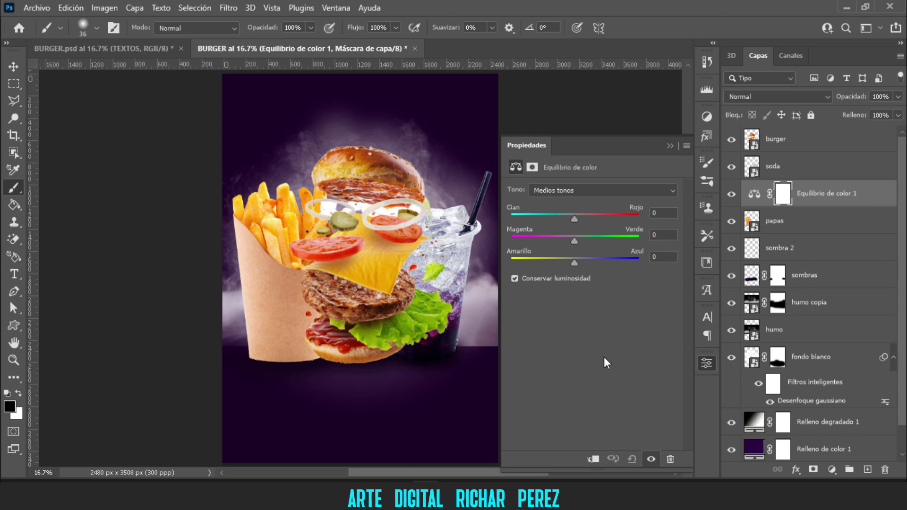
pyautogui.click(594, 460)
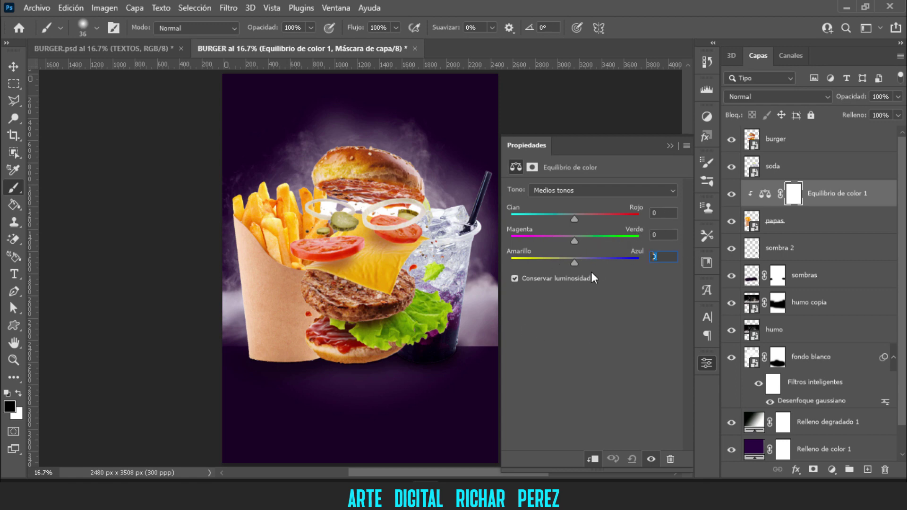
pyautogui.write('50')
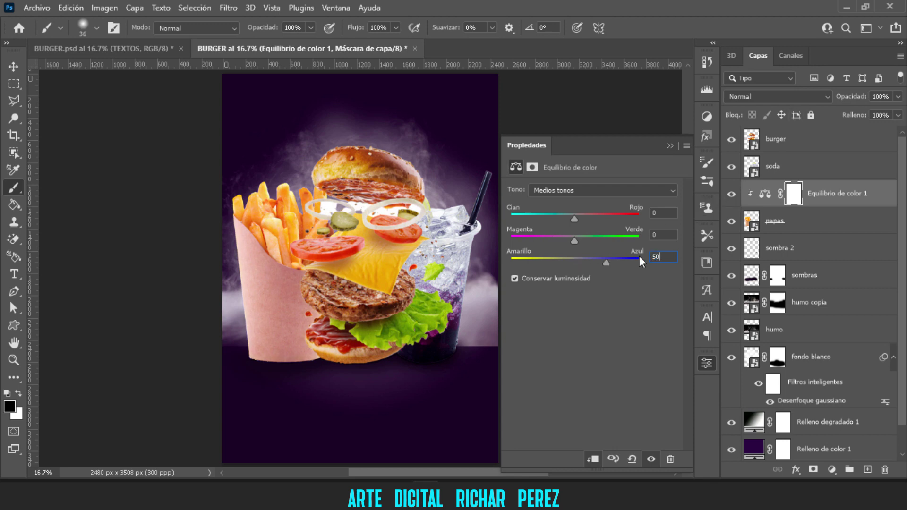
pyautogui.click(651, 459)
pyautogui.click(651, 459)
pyautogui.click(832, 471)
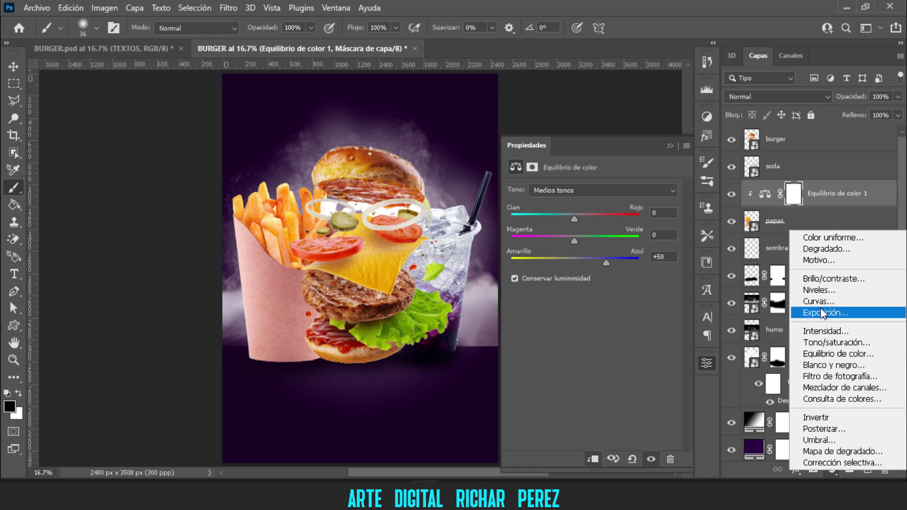
# - Add a Niveles adjustment clipped to the fries, lowering the white output to 219
pyautogui.click(819, 290)
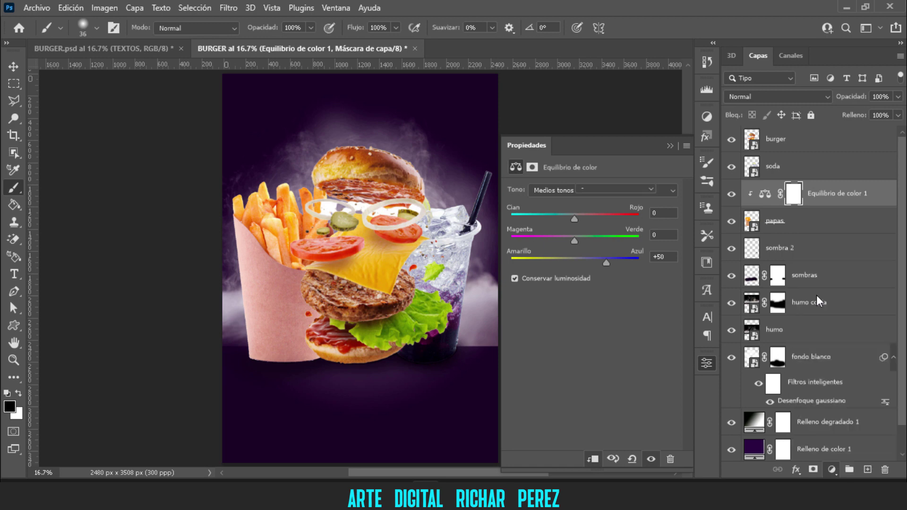
pyautogui.click(589, 460)
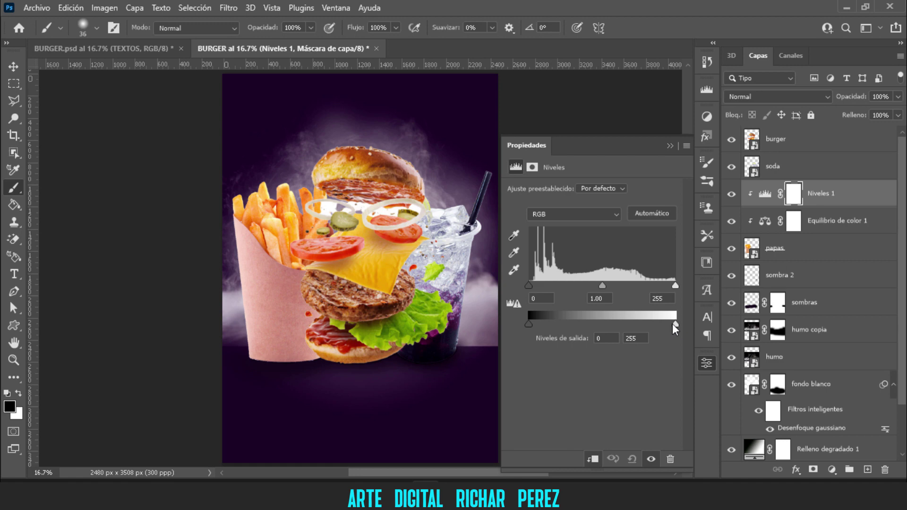
pyautogui.moveTo(673, 324)
pyautogui.mouseDown()
pyautogui.moveTo(641, 324)
pyautogui.moveTo(667, 325)
pyautogui.mouseUp()
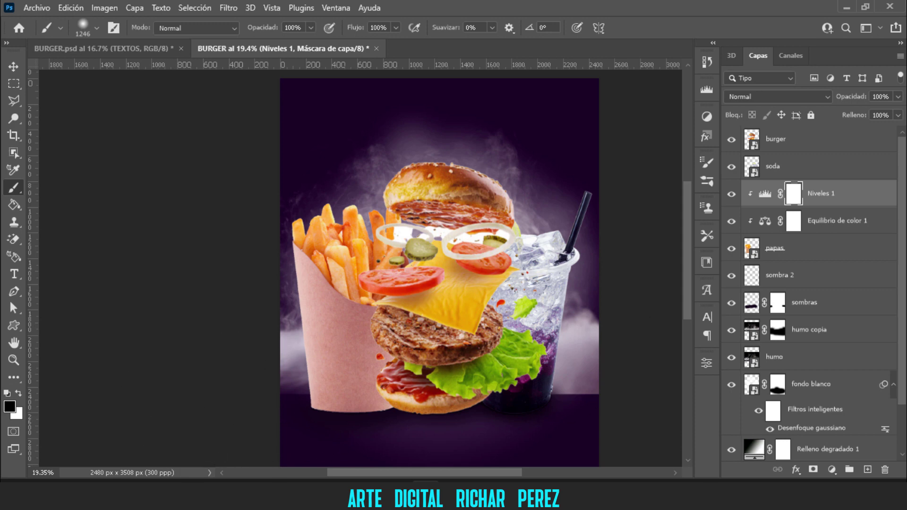
# - Add a new layer named reflejo and clip it to the fries
pyautogui.click(867, 469)
pyautogui.doubleClick(776, 198)
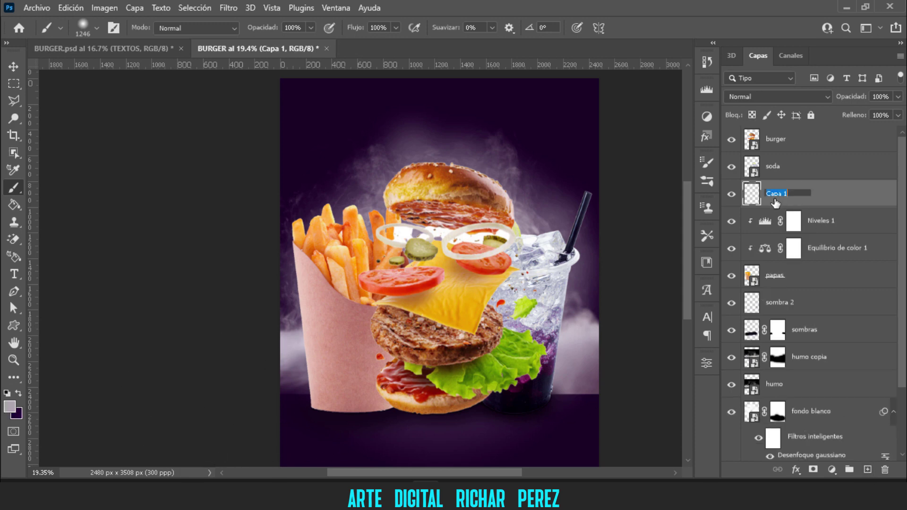
pyautogui.write('reflejo')
pyautogui.press('Return')
pyautogui.rightClick(775, 200)
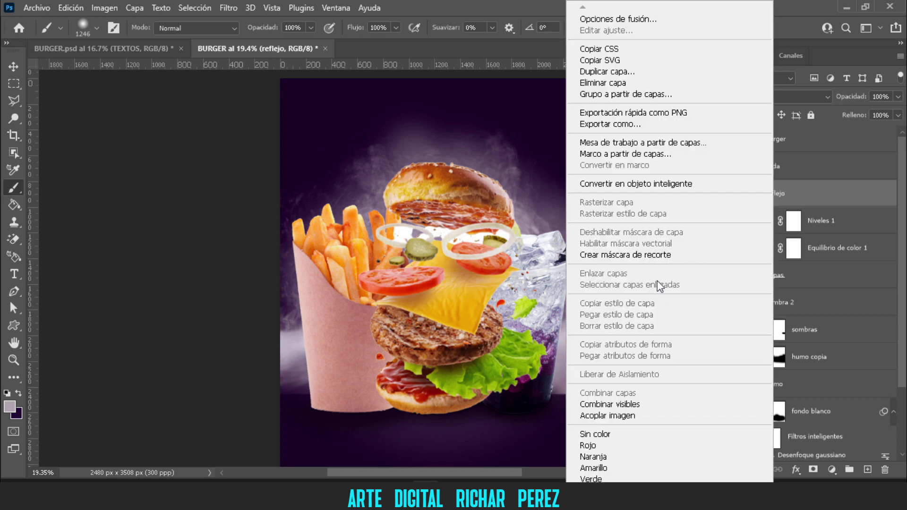
pyautogui.click(653, 254)
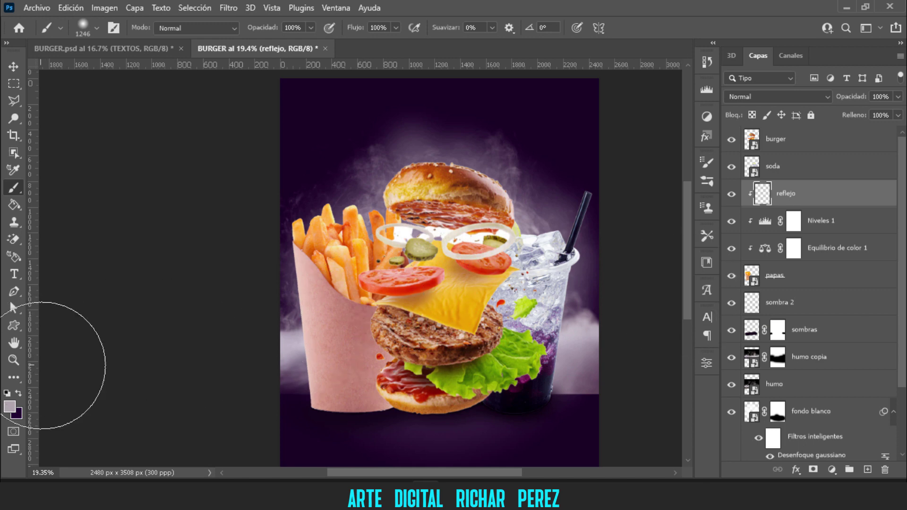
# - Set the painting colour to near-white #efefef and turn the humo smoke layer back on
pyautogui.click(10, 406)
pyautogui.moveTo(503, 95); pyautogui.dragTo(497, 78)
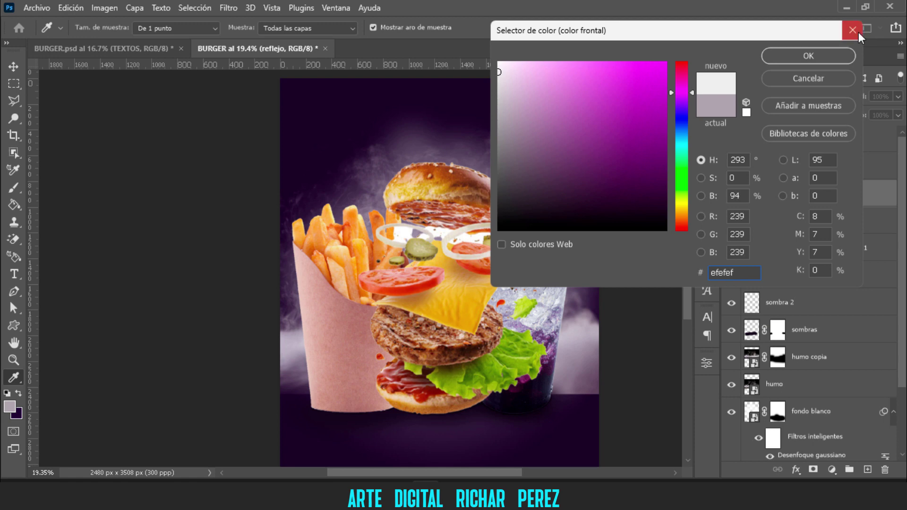
pyautogui.click(813, 56)
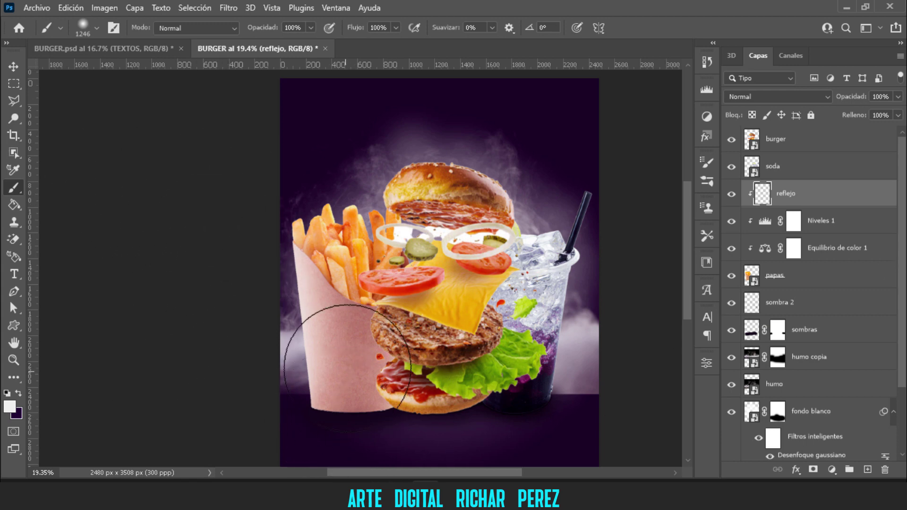
pyautogui.scroll(-3, 354, 397)
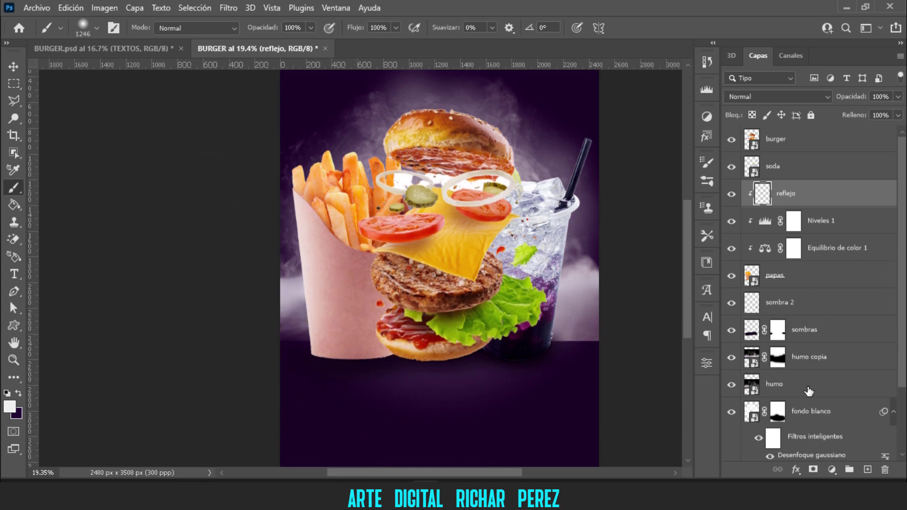
pyautogui.click(731, 387)
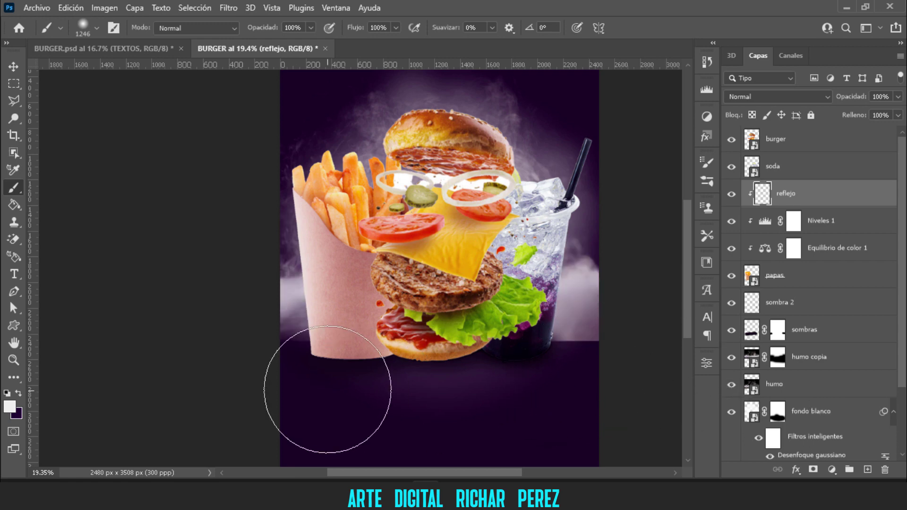
# - Mask the humo layer to hide the smoke beside the cup, then select papas
pyautogui.click(775, 397)
pyautogui.click(816, 470)
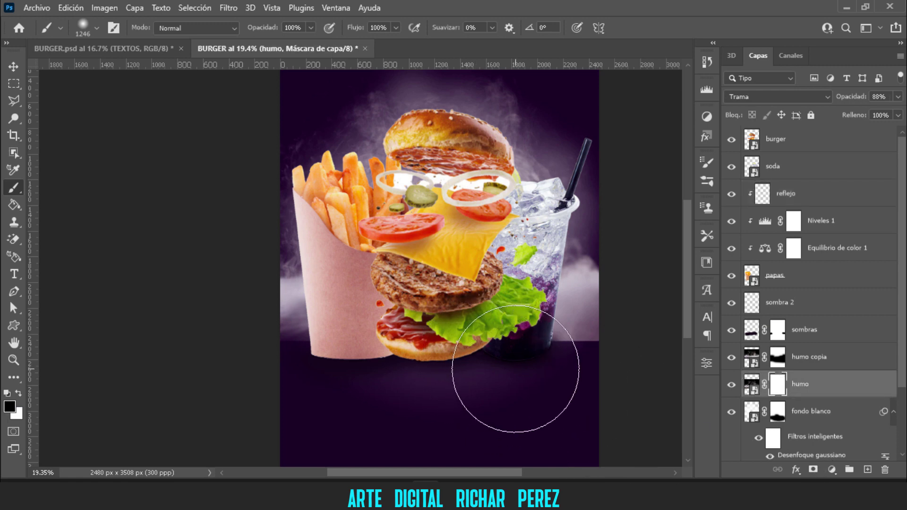
pyautogui.moveTo(375, 416)
pyautogui.mouseDown()
pyautogui.moveTo(333, 391)
pyautogui.moveTo(276, 391)
pyautogui.mouseUp()
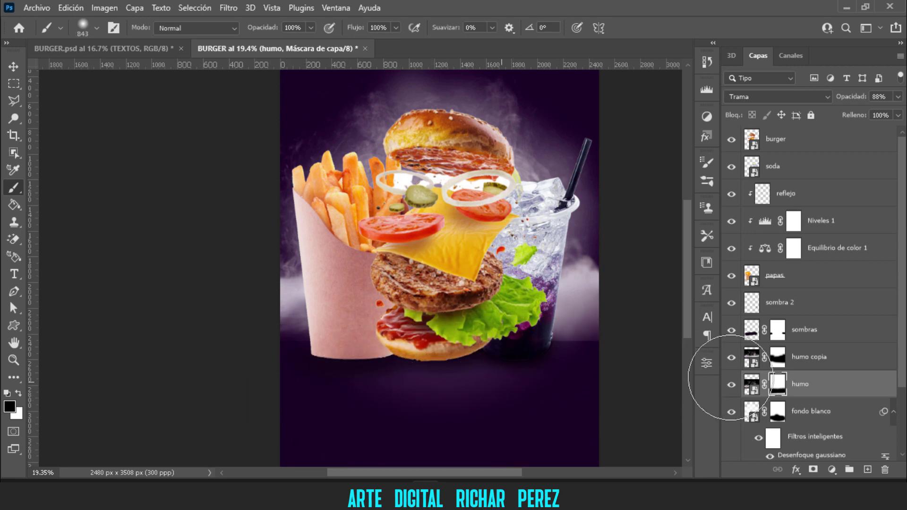
pyautogui.moveTo(731, 377); pyautogui.dragTo(614, 379)
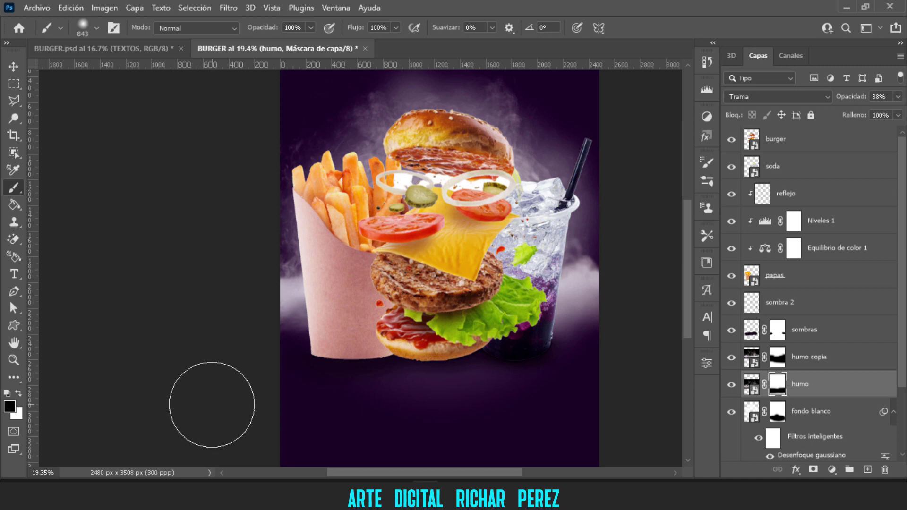
pyautogui.scroll(-2, 432, 374)
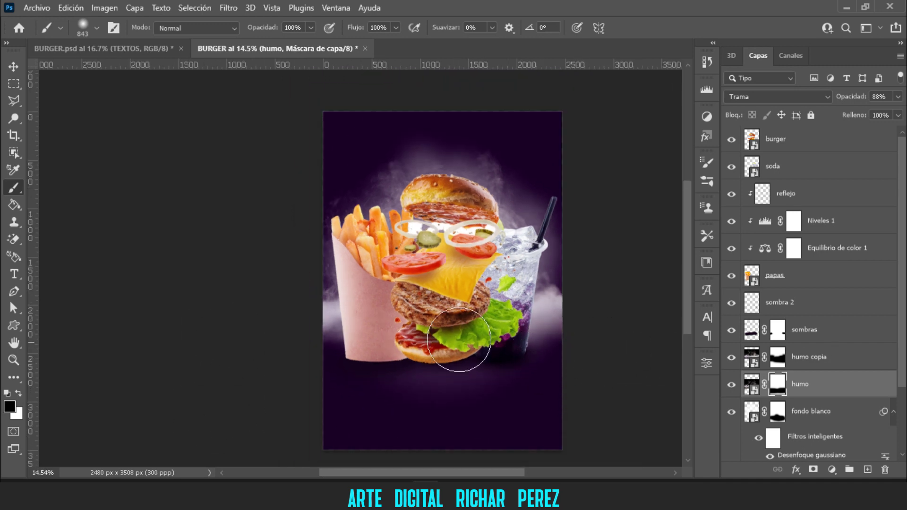
pyautogui.scroll(-1, 798, 371)
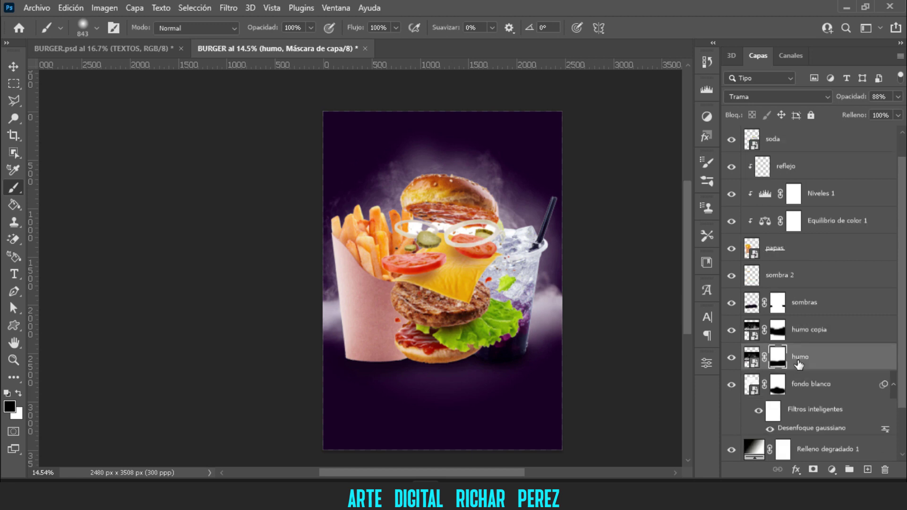
pyautogui.click(813, 261)
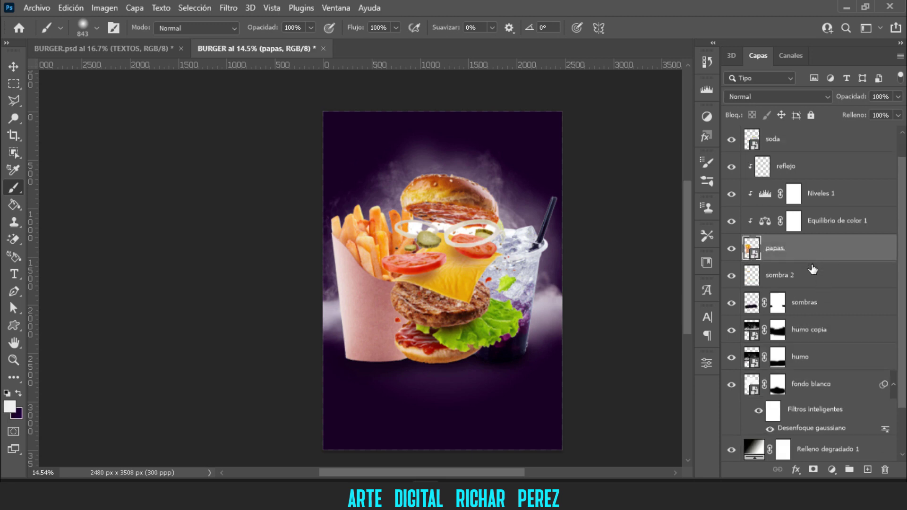
# - Select the soda layer and add a new layer named reflejo clipped to it
pyautogui.scroll(1, 809, 263)
pyautogui.click(794, 177)
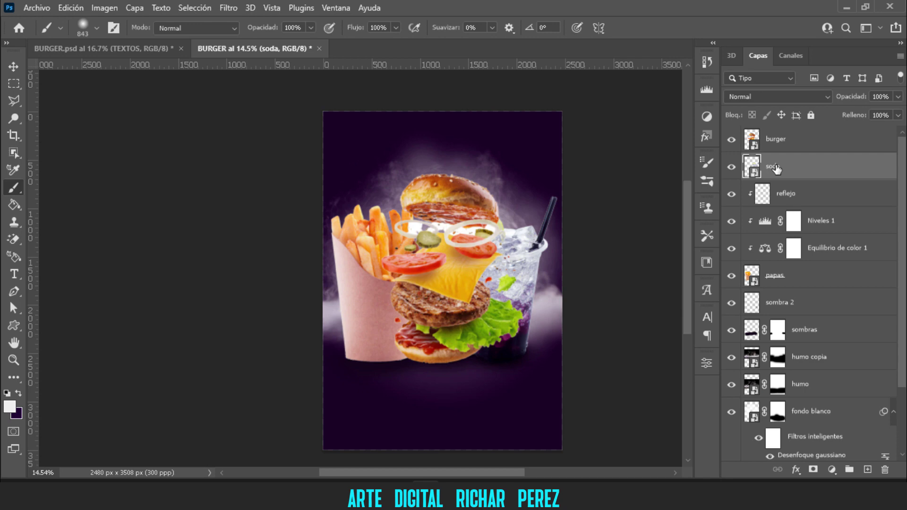
pyautogui.scroll(1, 518, 352)
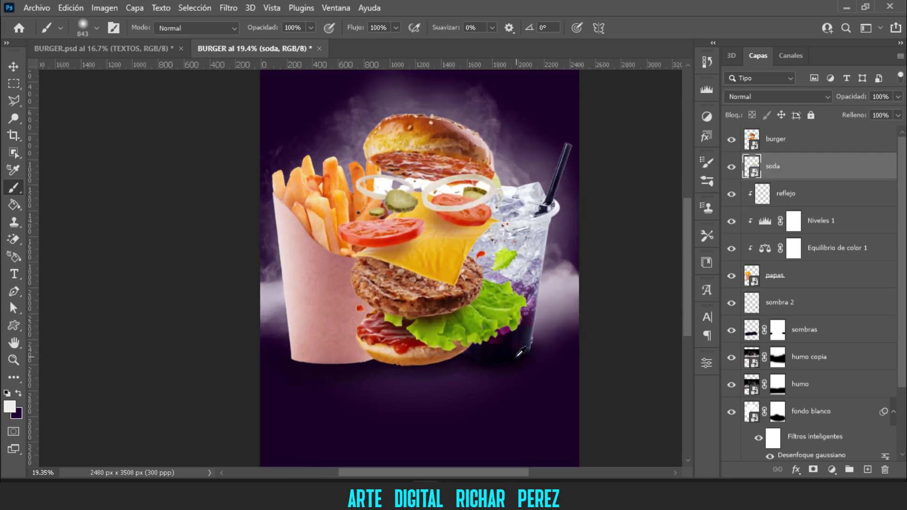
pyautogui.scroll(1, 518, 352)
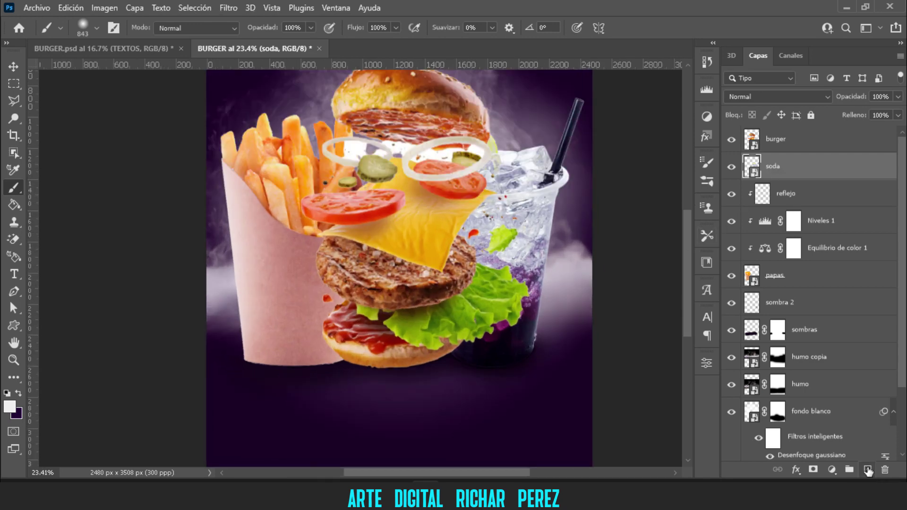
pyautogui.click(868, 469)
pyautogui.doubleClick(784, 167)
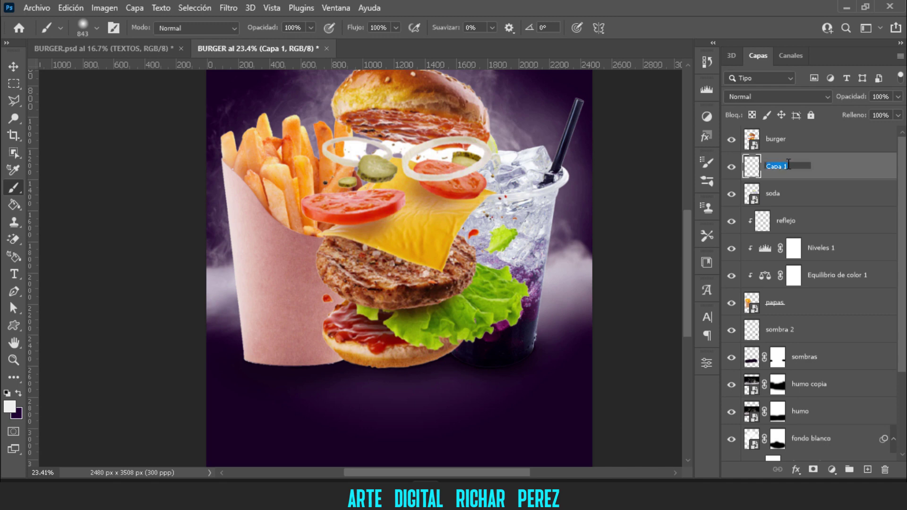
pyautogui.write('reflejo')
pyautogui.press('Return')
pyautogui.rightClick(787, 167)
pyautogui.click(615, 197)
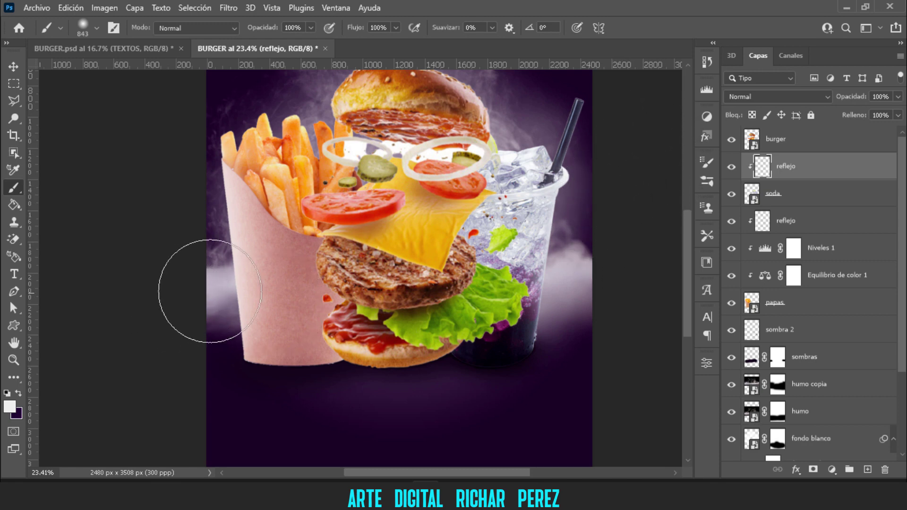
# - Select the burger layer and zoom in on the poster
pyautogui.scroll(-1, 307, 283)
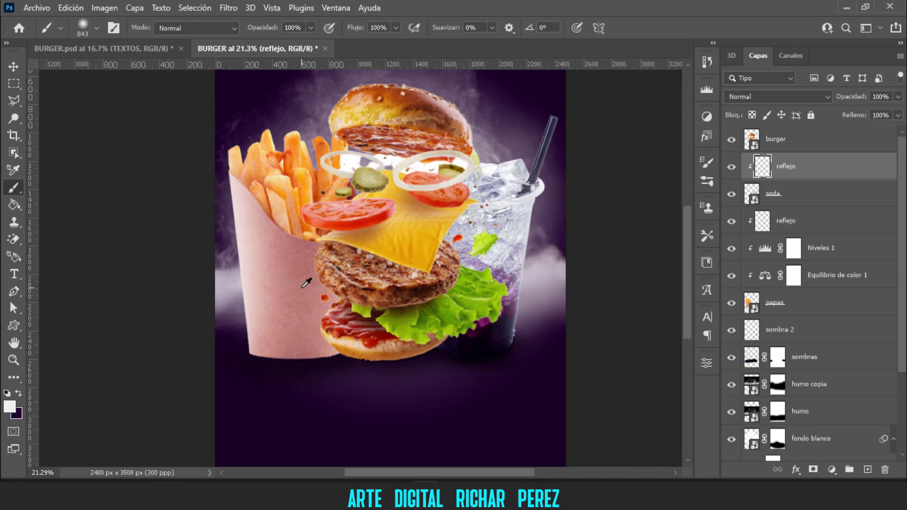
pyautogui.click(796, 147)
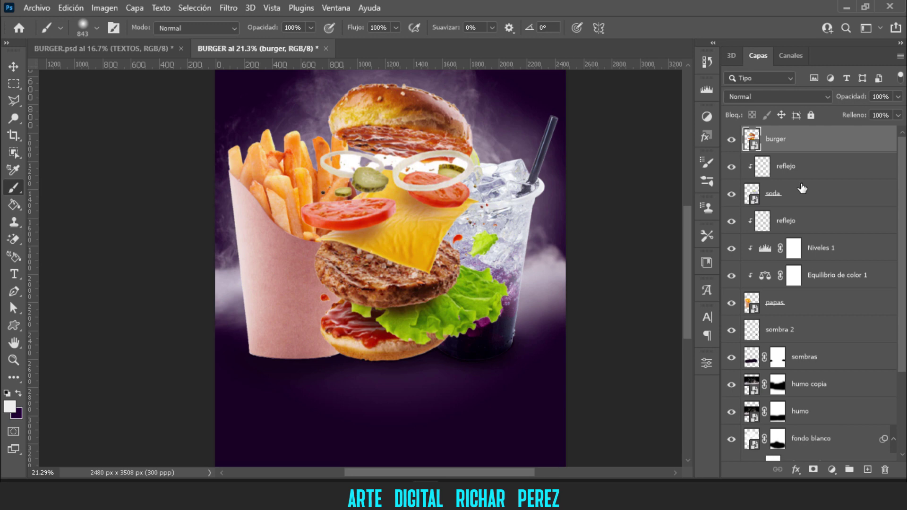
pyautogui.press('i')
pyautogui.hotkey('ctrl', '+')
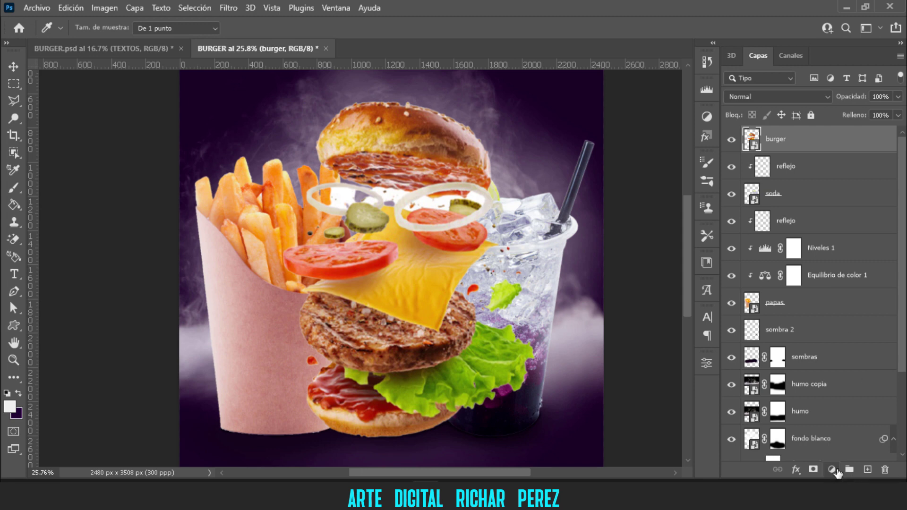
# - Add a Curves layer clipped to the burger: black input 27, white 224, midpoint 119→129
pyautogui.click(832, 469)
pyautogui.click(846, 304)
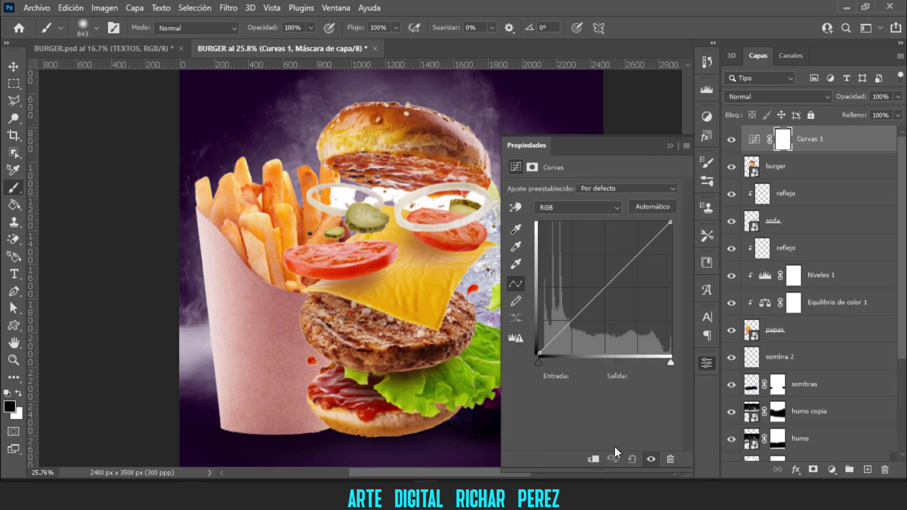
pyautogui.click(593, 460)
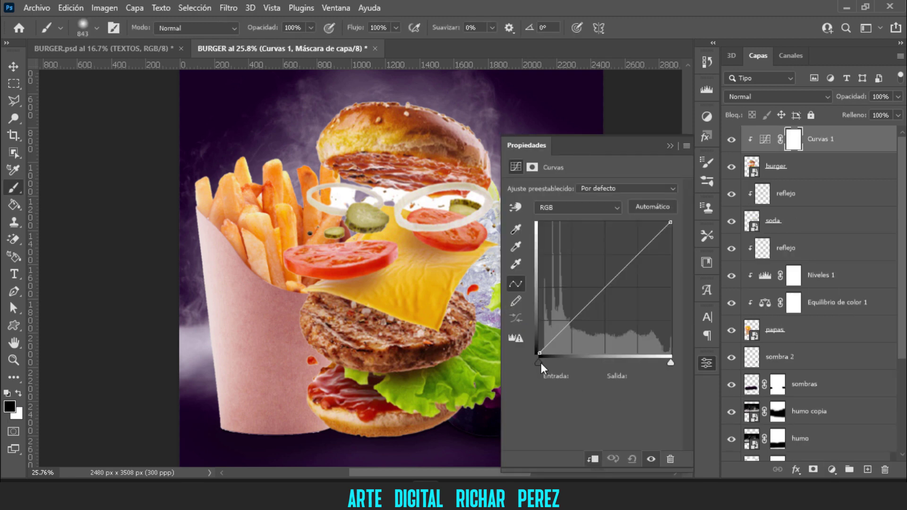
pyautogui.moveTo(539, 363); pyautogui.dragTo(554, 365)
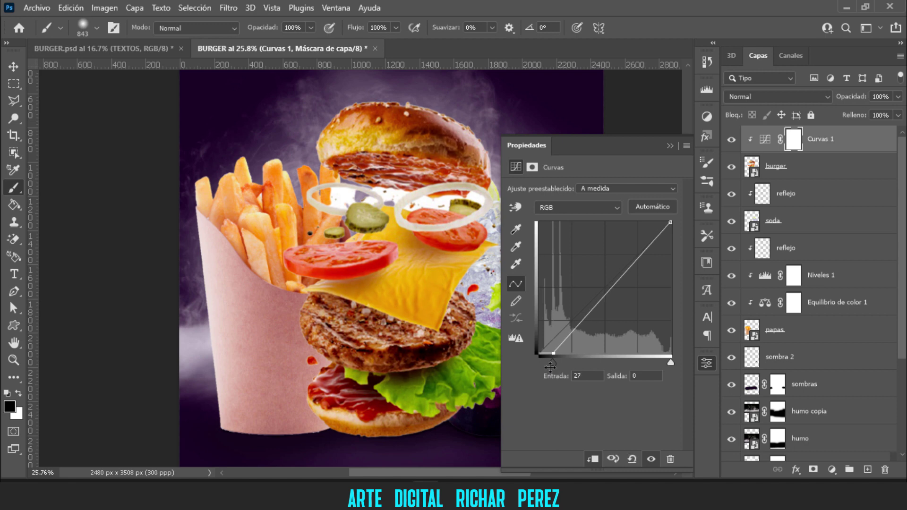
pyautogui.moveTo(667, 223); pyautogui.dragTo(654, 223)
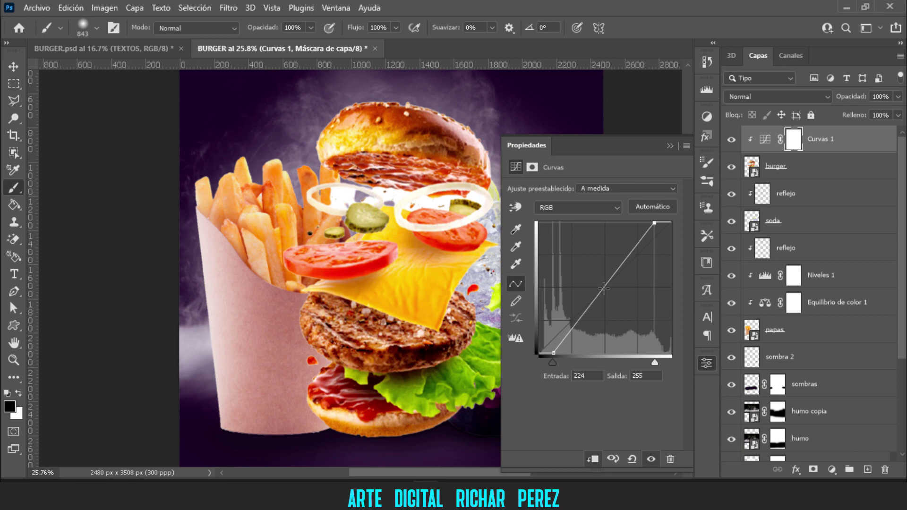
pyautogui.moveTo(604, 289); pyautogui.dragTo(601, 287)
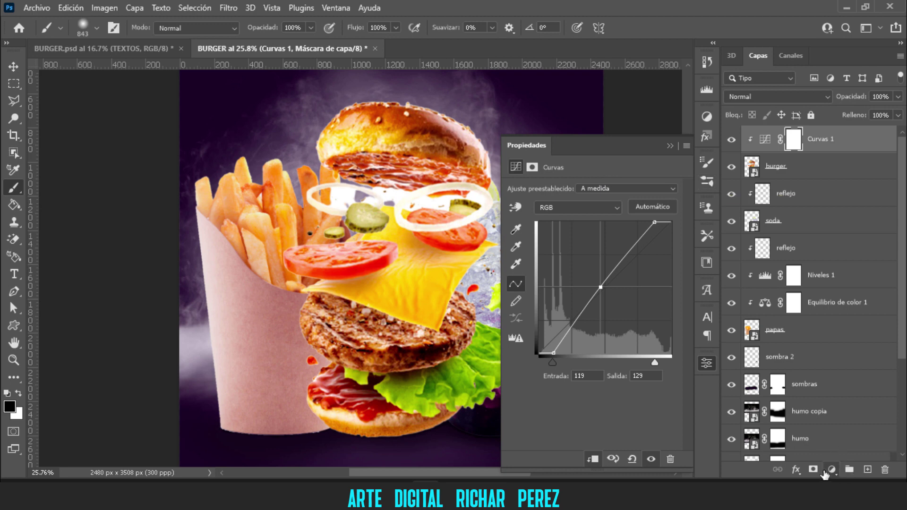
pyautogui.click(831, 470)
# - Add a clipped Hue/Saturation layer on Rojos, sampled from the burger, with saturation +18 and lightness -5
pyautogui.click(852, 346)
pyautogui.click(593, 461)
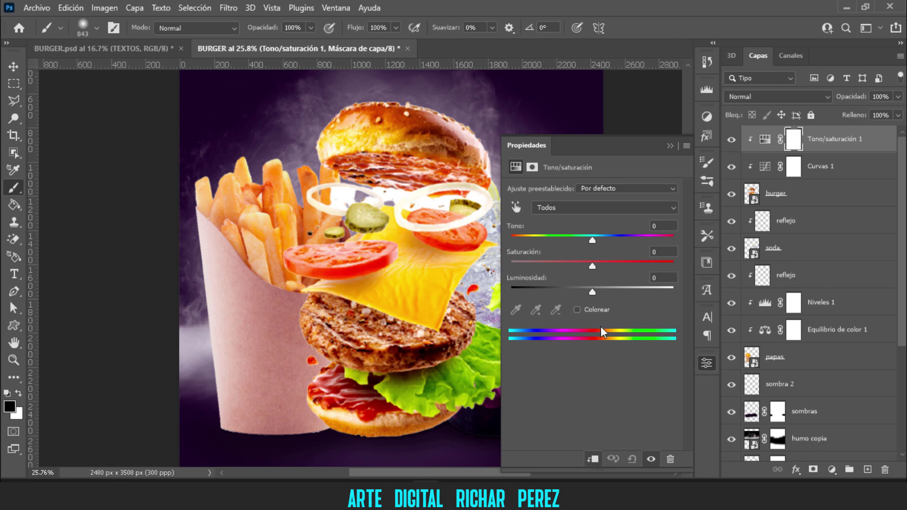
pyautogui.click(558, 209)
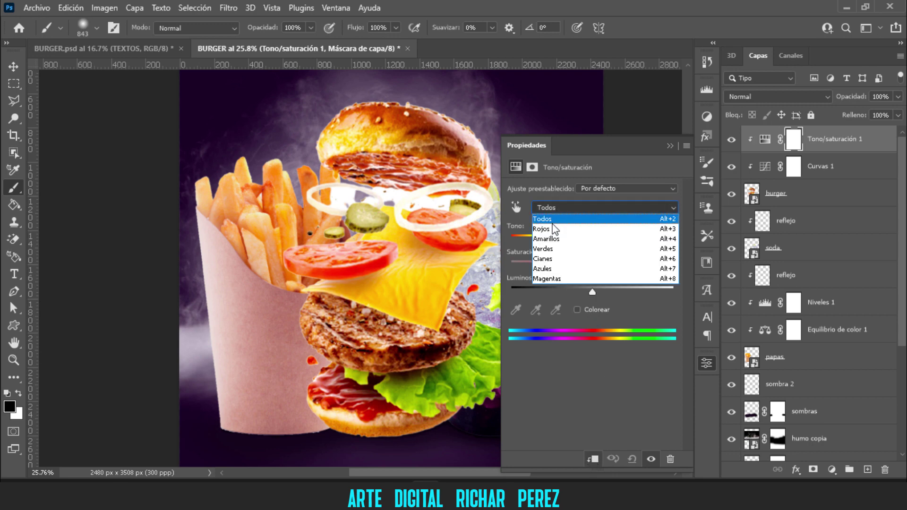
pyautogui.click(555, 230)
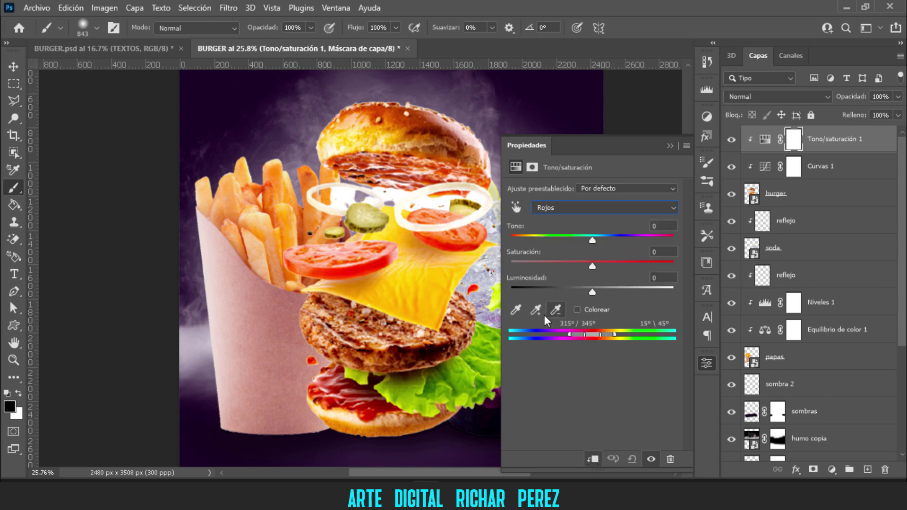
pyautogui.click(520, 310)
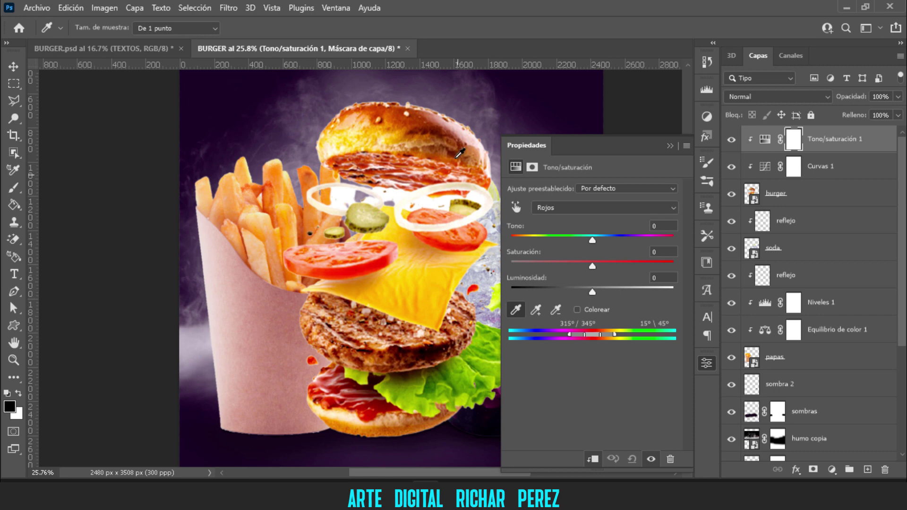
pyautogui.click(396, 116)
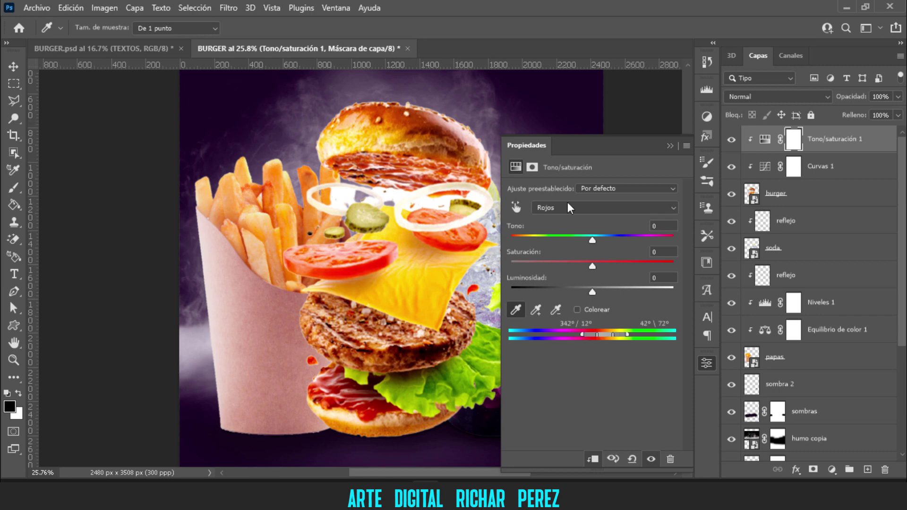
pyautogui.moveTo(592, 265)
pyautogui.mouseDown()
pyautogui.moveTo(616, 266)
pyautogui.moveTo(588, 292)
pyautogui.mouseUp()
pyautogui.moveTo(606, 262)
pyautogui.mouseDown()
pyautogui.moveTo(645, 266)
pyautogui.moveTo(608, 263)
pyautogui.mouseUp()
pyautogui.click(832, 470)
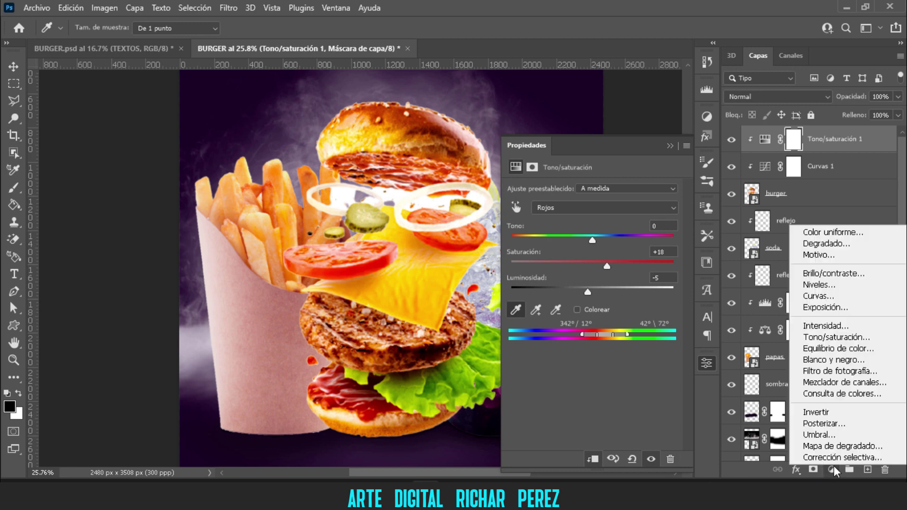
# - Add a clipped Hue/Saturation layer targeting Amarillos 2, sampled from the burger's cheese
pyautogui.click(846, 337)
pyautogui.click(620, 209)
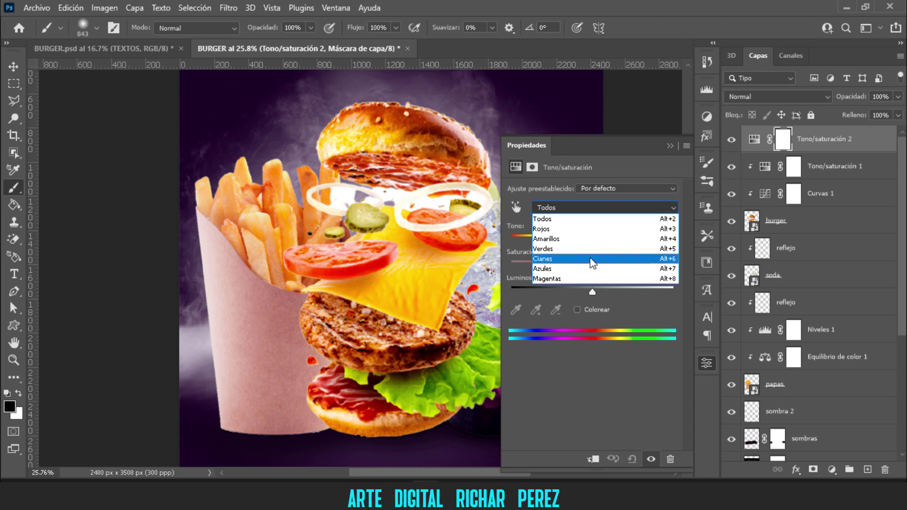
pyautogui.click(549, 249)
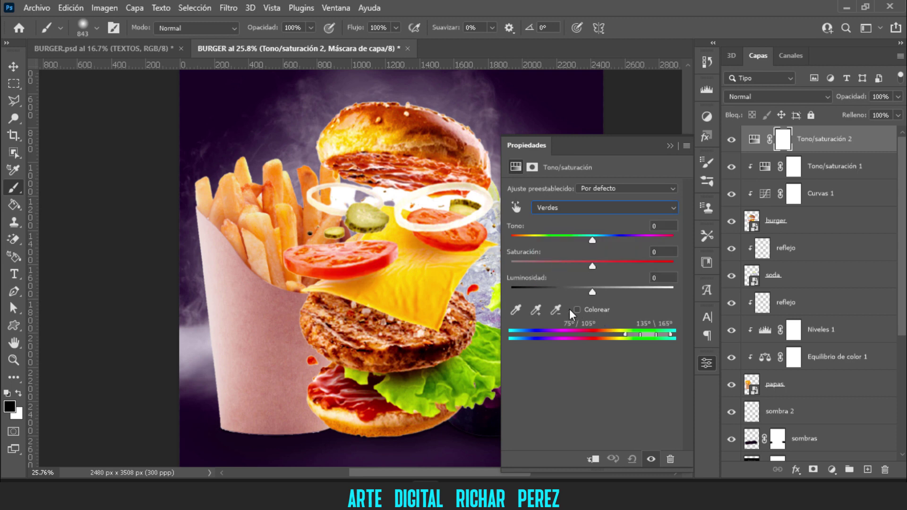
pyautogui.click(515, 312)
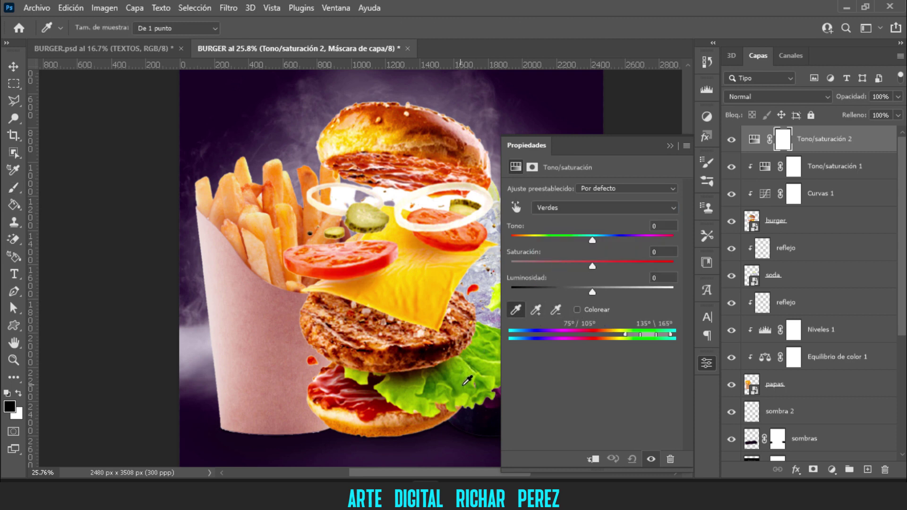
pyautogui.click(463, 380)
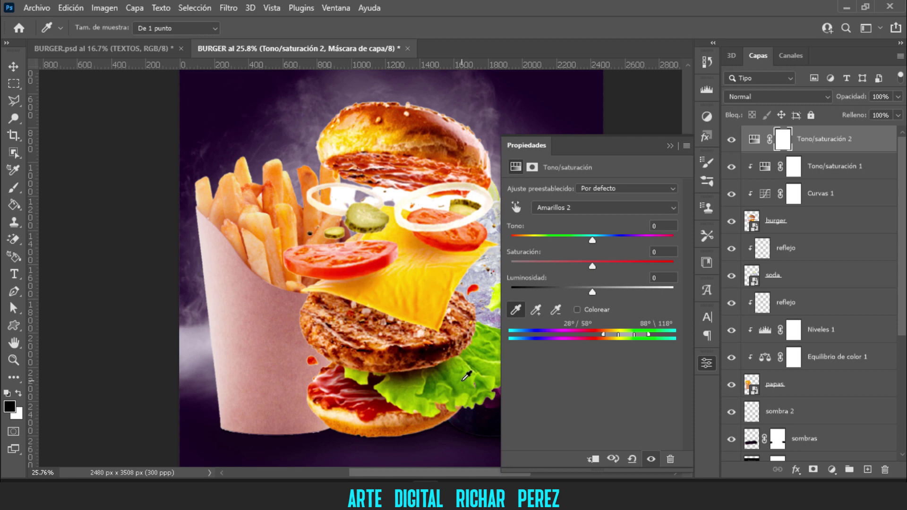
pyautogui.click(593, 459)
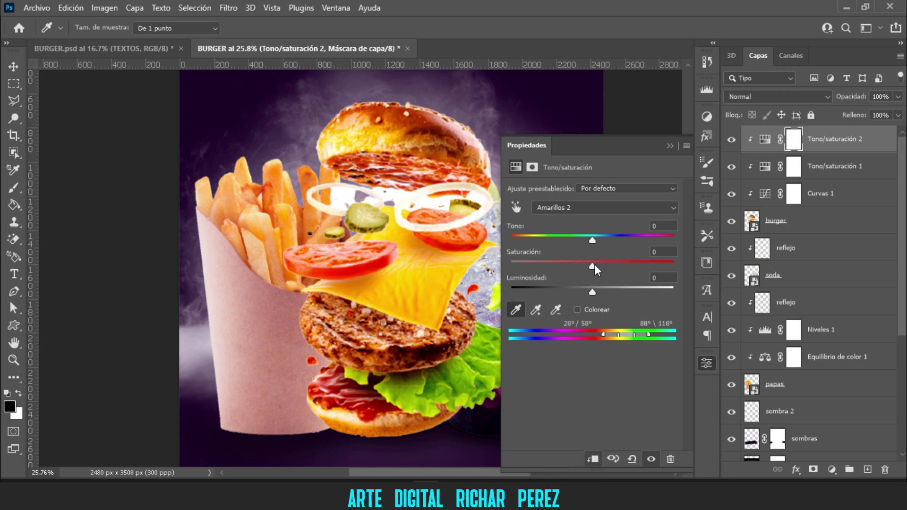
# - Set the yellows to hue +13, saturation +25 and lightness -13
pyautogui.moveTo(592, 266); pyautogui.dragTo(600, 265)
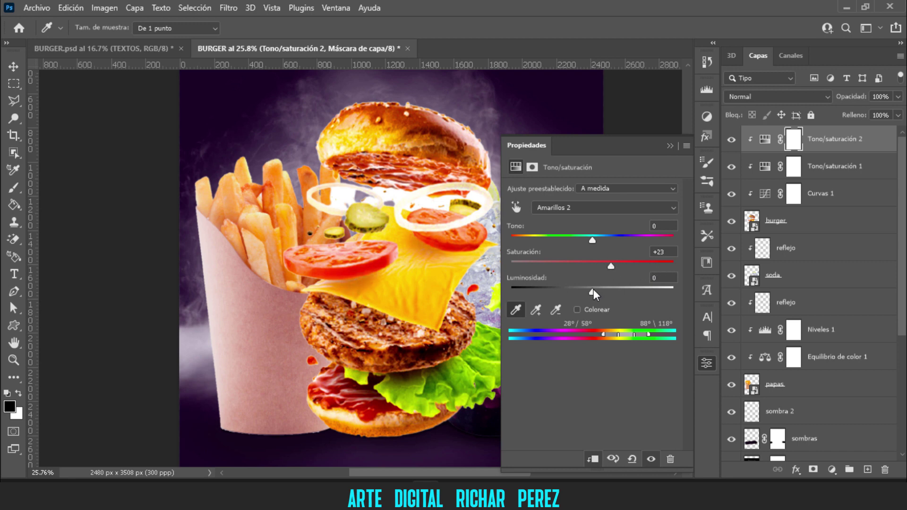
pyautogui.moveTo(593, 289); pyautogui.dragTo(577, 288)
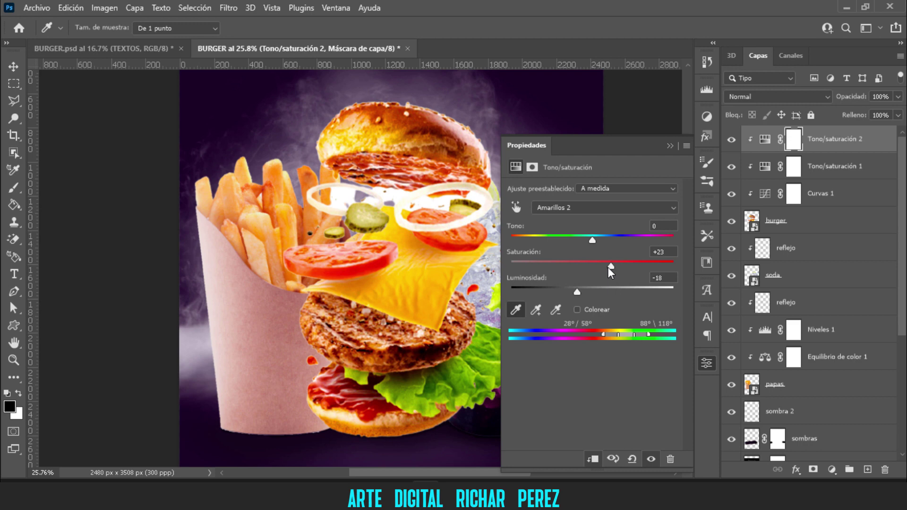
pyautogui.moveTo(632, 268); pyautogui.dragTo(624, 267)
pyautogui.moveTo(592, 241); pyautogui.dragTo(601, 241)
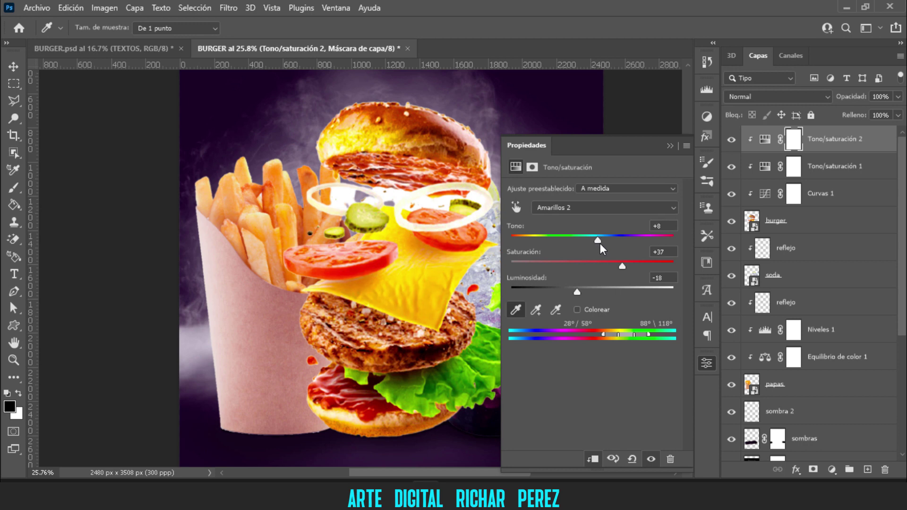
pyautogui.moveTo(600, 243); pyautogui.dragTo(605, 242)
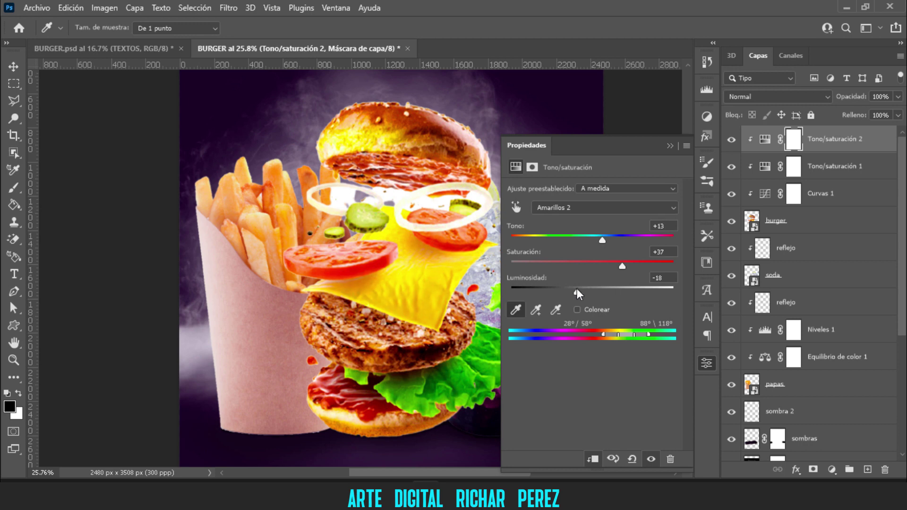
pyautogui.moveTo(577, 289); pyautogui.dragTo(612, 265)
# - Collapse Properties, toggle Tono/saturación 2 to compare, and invert its mask to black
pyautogui.click(670, 146)
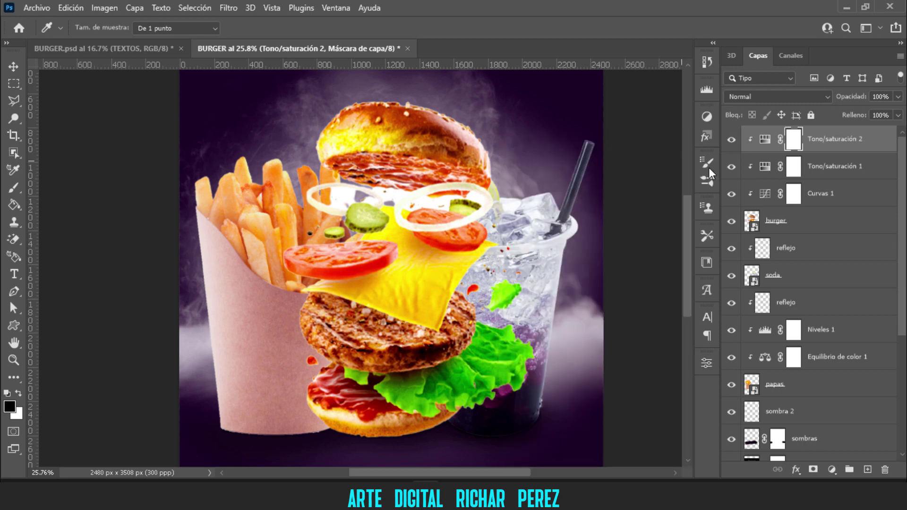
pyautogui.click(733, 148)
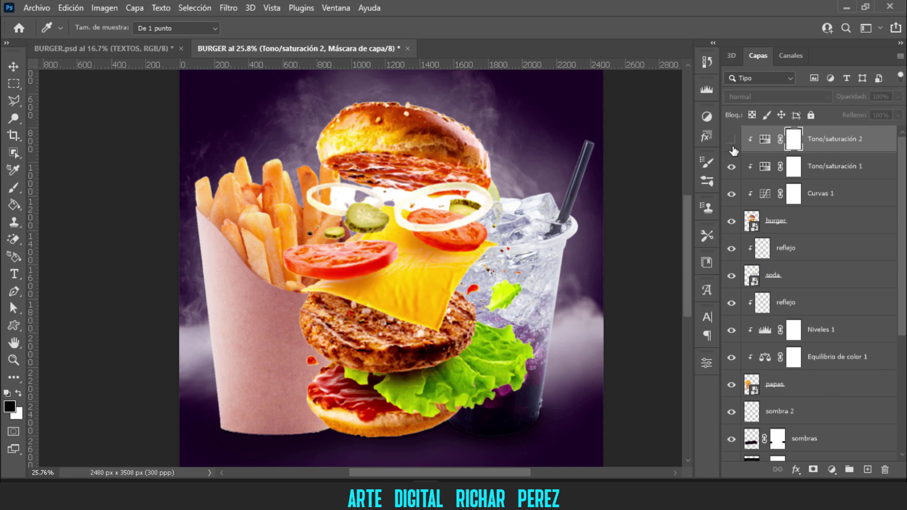
pyautogui.click(732, 148)
pyautogui.click(733, 147)
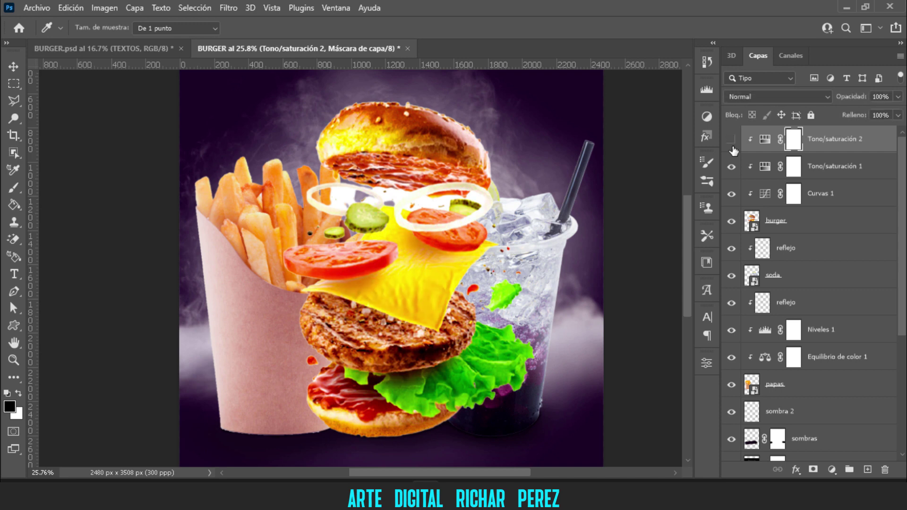
pyautogui.click(732, 147)
pyautogui.press('b')
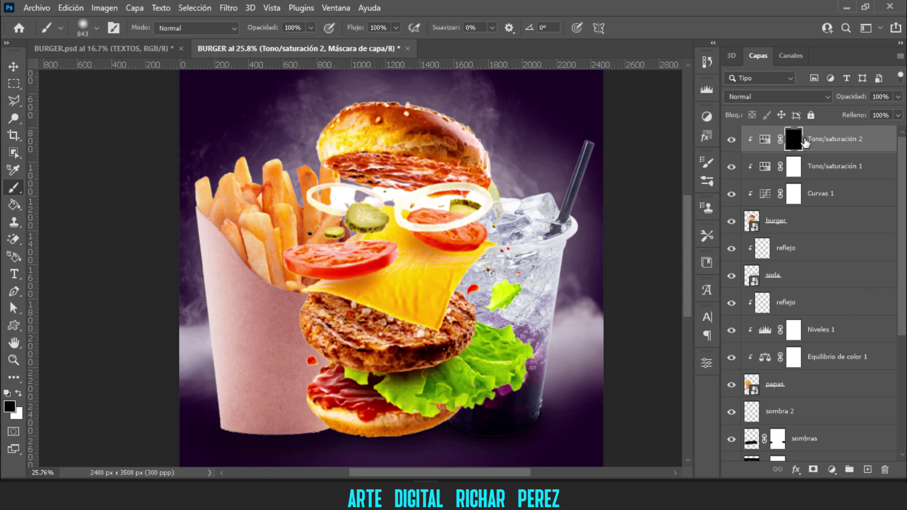
pyautogui.hotkey('ctrl', 'i')
pyautogui.scroll(2, 472, 378)
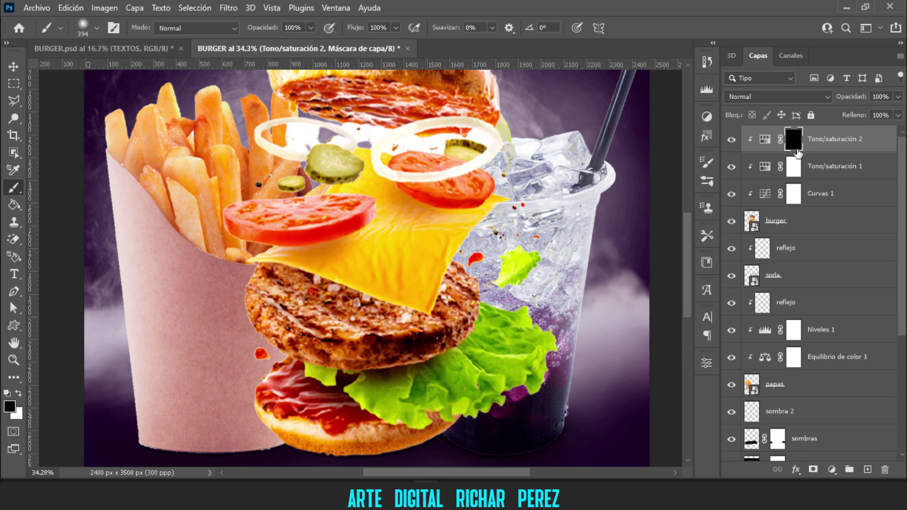
# - Paint white on the mask over the lettuce and the large pickle slice
pyautogui.click(19, 394)
pyautogui.keyDown('alt'); pyautogui.rightClick(454, 368); pyautogui.keyUp('alt')
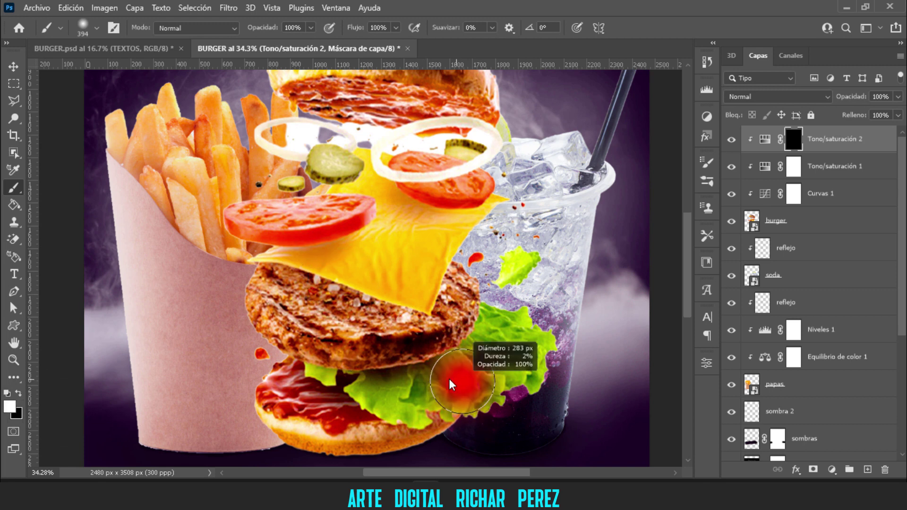
pyautogui.moveTo(455, 369)
pyautogui.mouseDown()
pyautogui.moveTo(456, 398)
pyautogui.moveTo(515, 373)
pyautogui.moveTo(501, 345)
pyautogui.moveTo(508, 282)
pyautogui.mouseUp()
pyautogui.moveTo(307, 378); pyautogui.dragTo(330, 369)
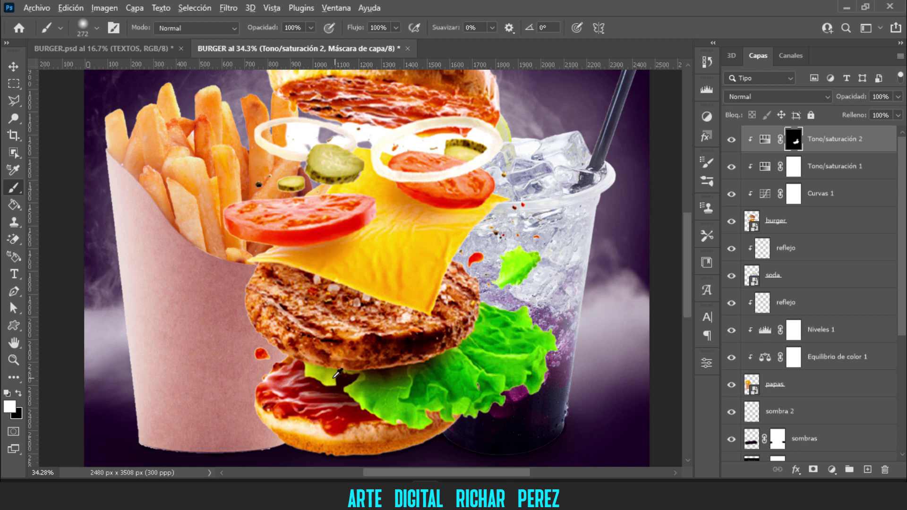
pyautogui.keyDown('alt'); pyautogui.rightClick(321, 378); pyautogui.keyUp('alt')
pyautogui.scroll(2, 408, 382)
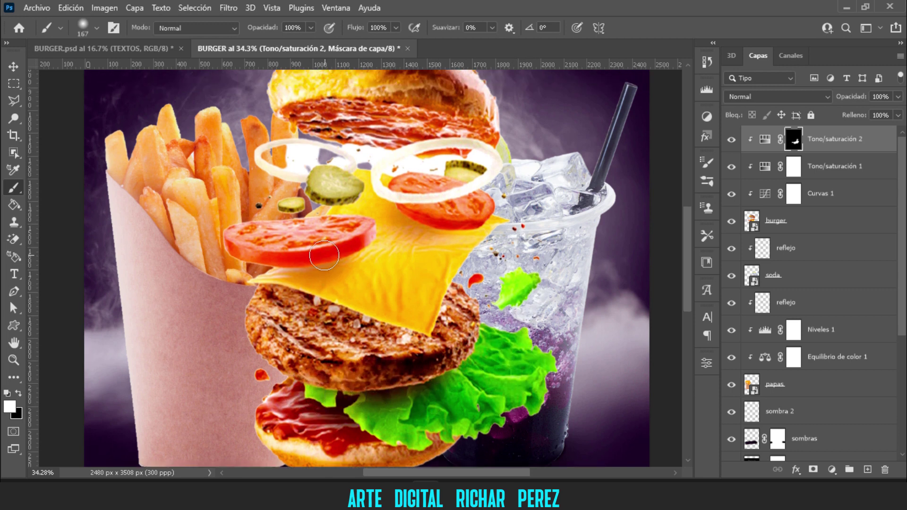
pyautogui.moveTo(351, 208); pyautogui.dragTo(321, 176)
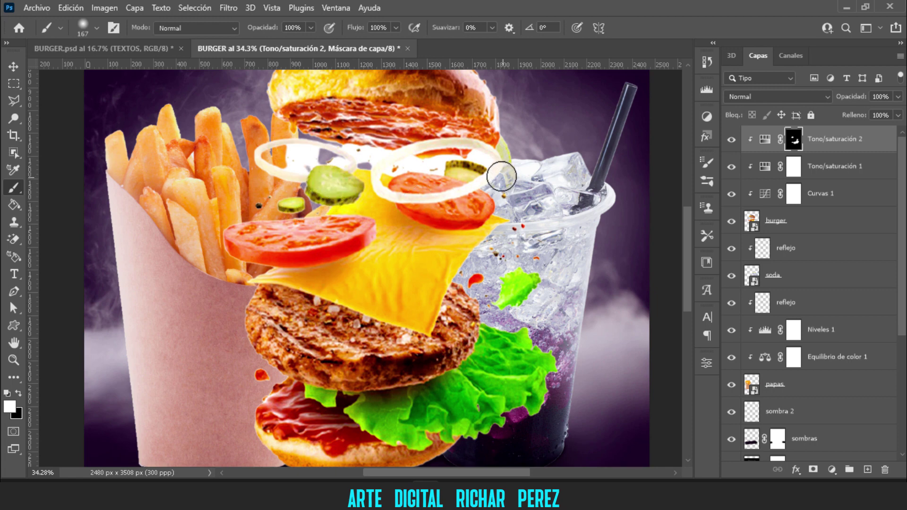
pyautogui.scroll(-2, 430, 208)
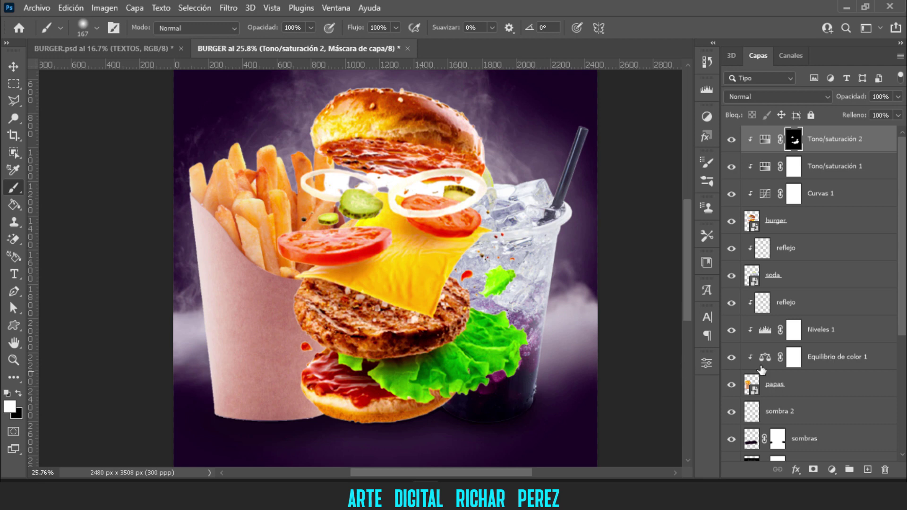
pyautogui.scroll(1, 381, 348)
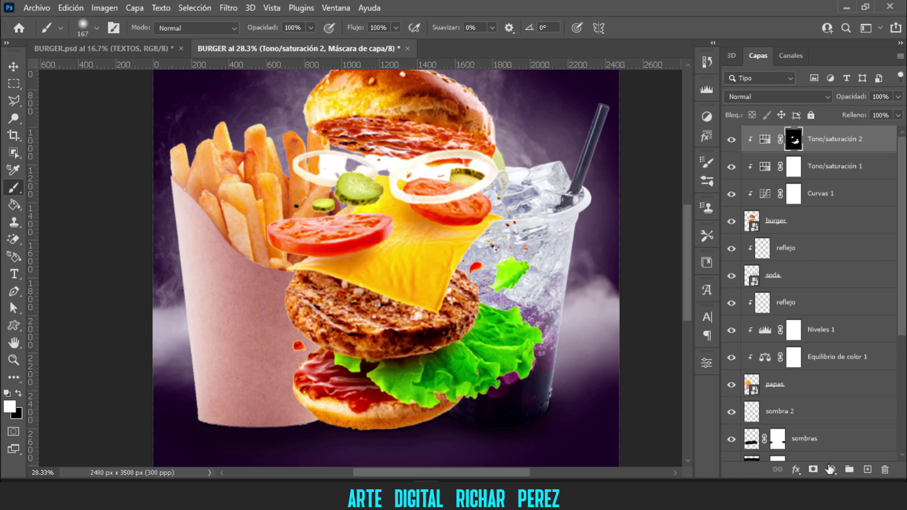
# - Add a Hue/Saturation layer clipped to the burger, targeting Rojos sampled from the tomato
pyautogui.click(831, 469)
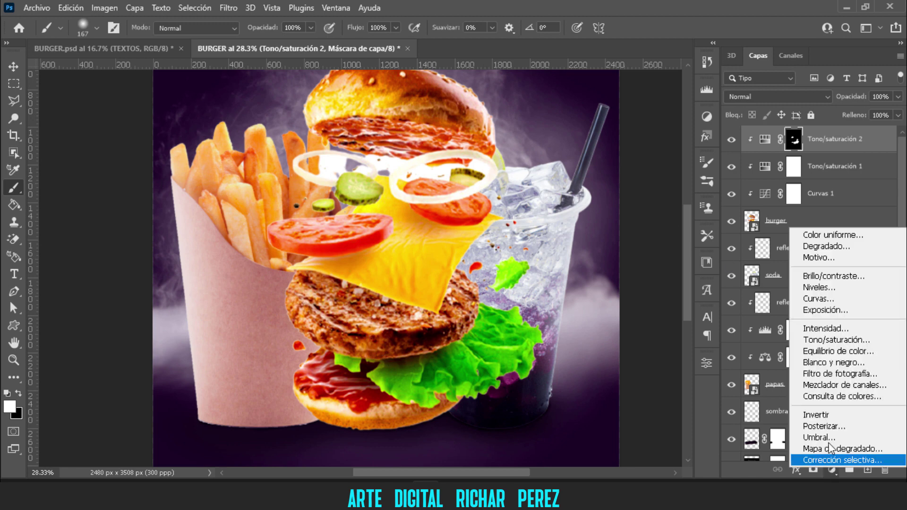
pyautogui.click(849, 340)
pyautogui.click(593, 459)
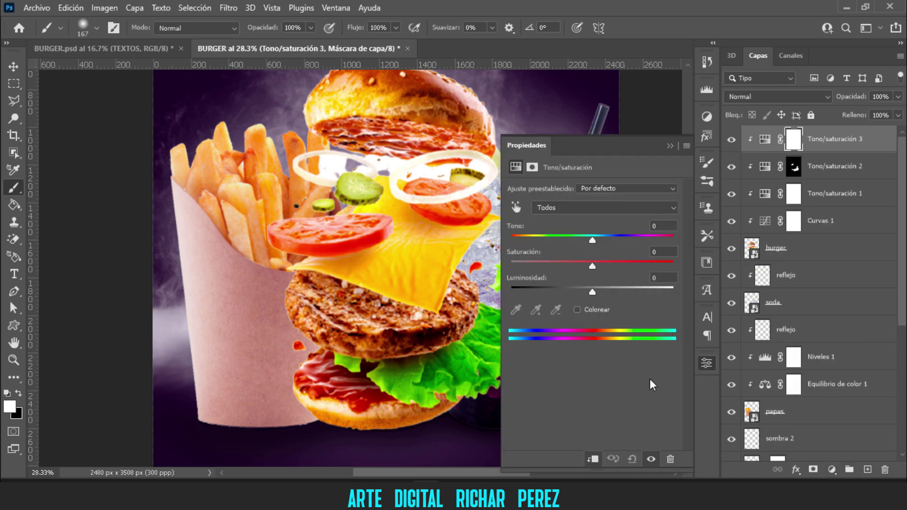
pyautogui.click(564, 204)
pyautogui.click(555, 229)
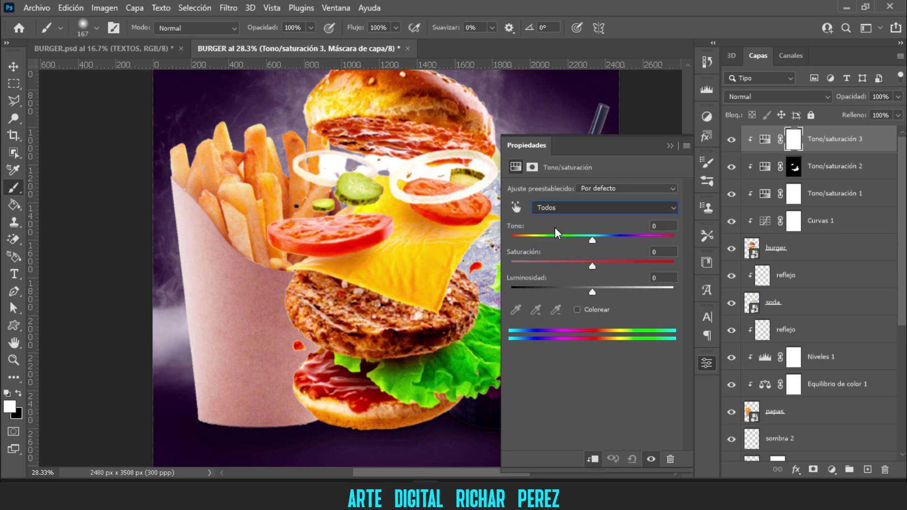
pyautogui.click(517, 311)
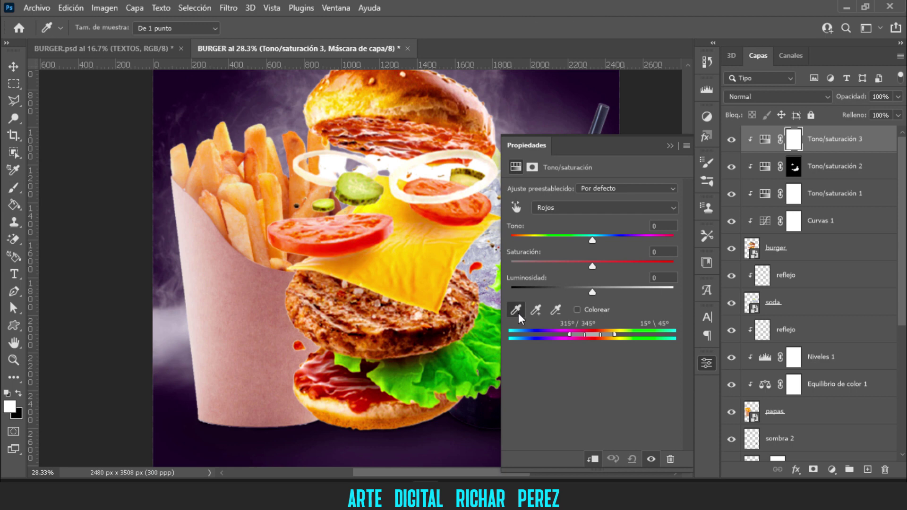
pyautogui.click(339, 245)
# - Set the reds to hue -8, saturation +42, lightness -8 and collapse Properties
pyautogui.moveTo(592, 267); pyautogui.dragTo(609, 267)
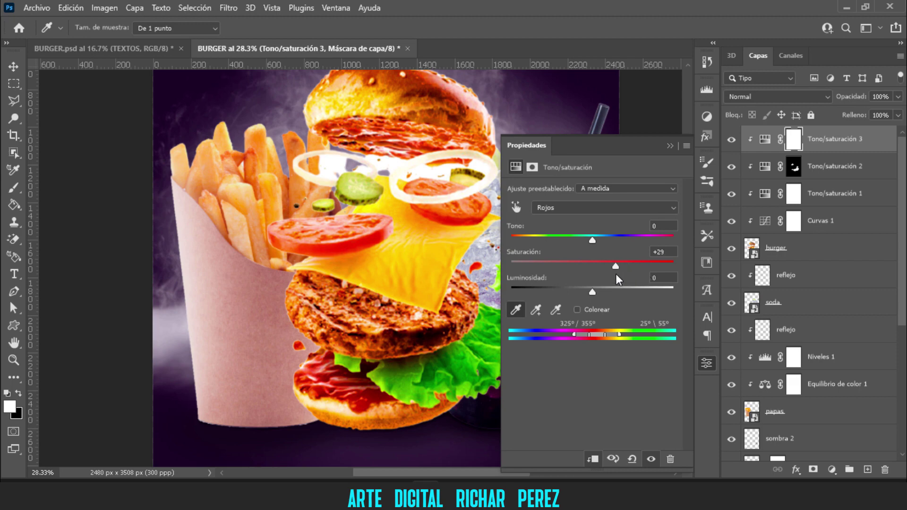
pyautogui.moveTo(592, 240)
pyautogui.mouseDown()
pyautogui.moveTo(609, 267)
pyautogui.moveTo(600, 292)
pyautogui.moveTo(586, 293)
pyautogui.moveTo(626, 266)
pyautogui.mouseUp()
pyautogui.moveTo(590, 240); pyautogui.dragTo(586, 240)
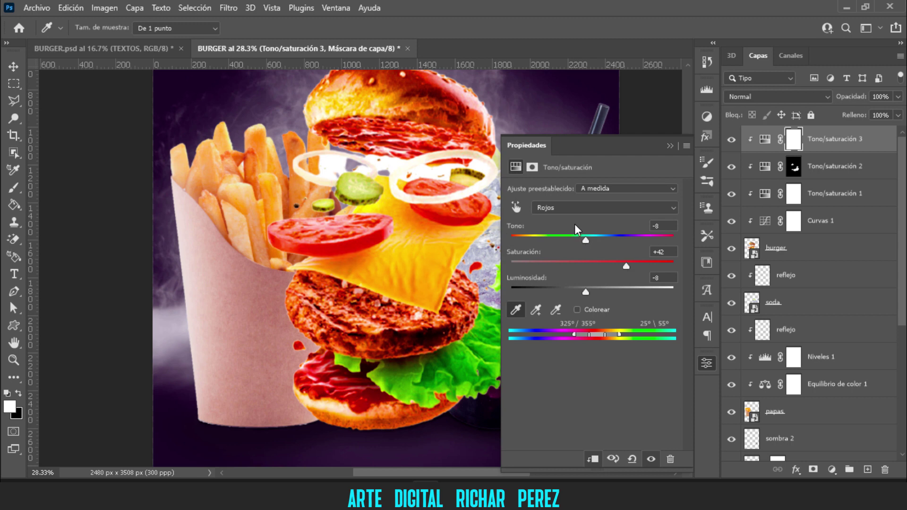
pyautogui.click(670, 146)
# - Paint white on the black Tono/saturación 3 mask over the tomato and sauce, undoing a bacon stroke
pyautogui.hotkey('ctrl', 'i')
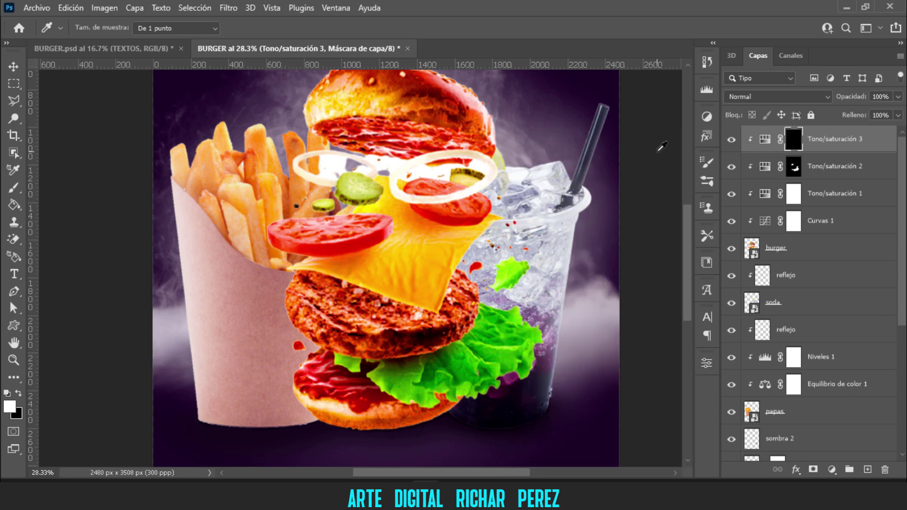
pyautogui.press('b')
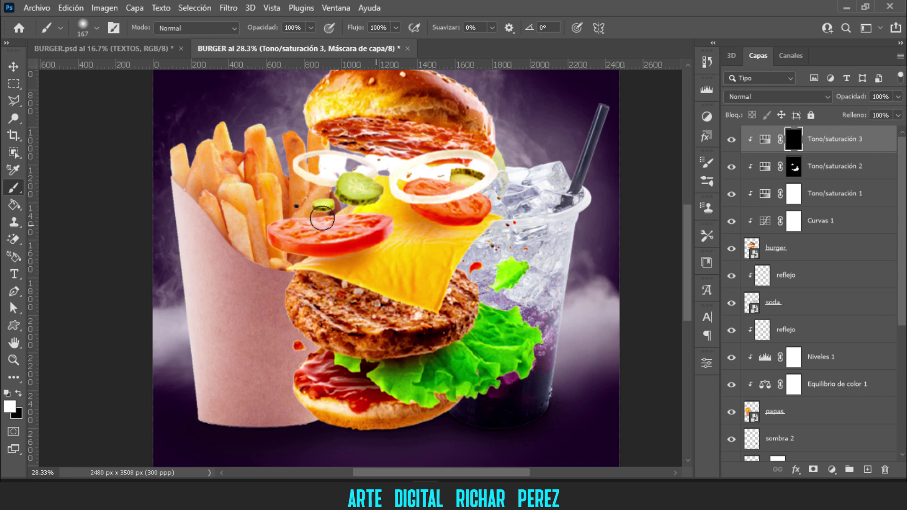
pyautogui.moveTo(285, 227)
pyautogui.mouseDown()
pyautogui.moveTo(383, 227)
pyautogui.moveTo(454, 202)
pyautogui.mouseUp()
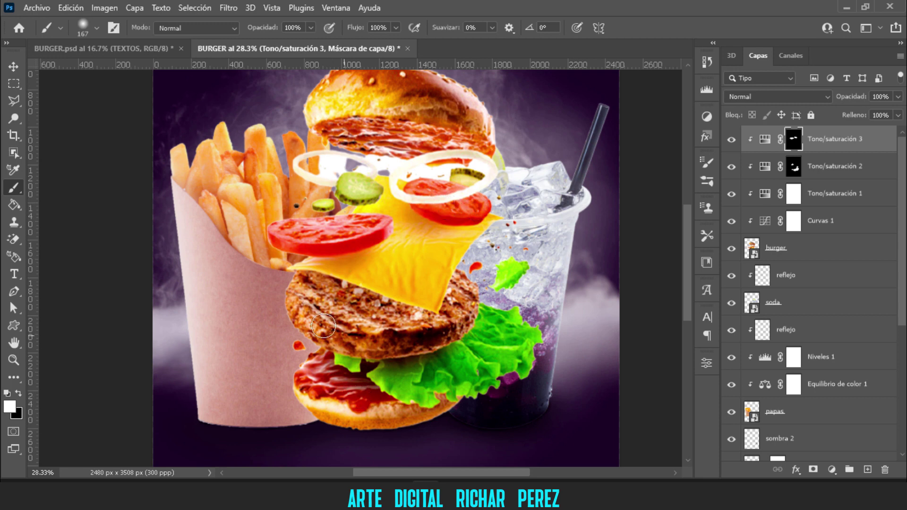
pyautogui.moveTo(306, 378)
pyautogui.mouseDown()
pyautogui.moveTo(370, 392)
pyautogui.moveTo(334, 373)
pyautogui.mouseUp()
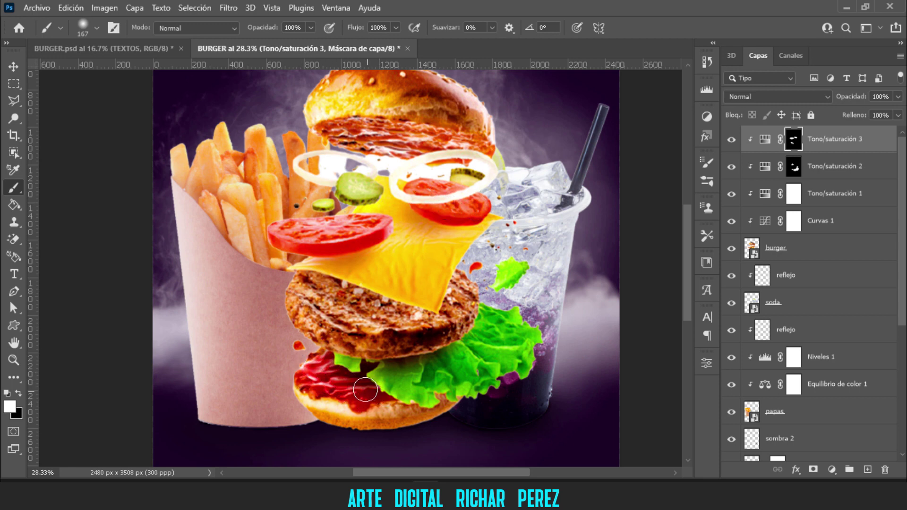
pyautogui.scroll(1, 380, 346)
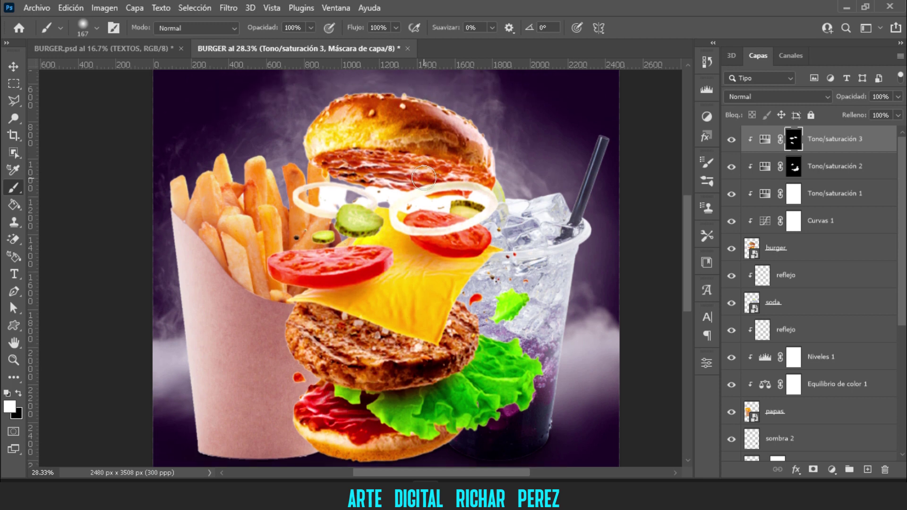
pyautogui.moveTo(426, 174); pyautogui.dragTo(362, 172)
pyautogui.hotkey('ctrl', 'z')
pyautogui.scroll(-1, 333, 278)
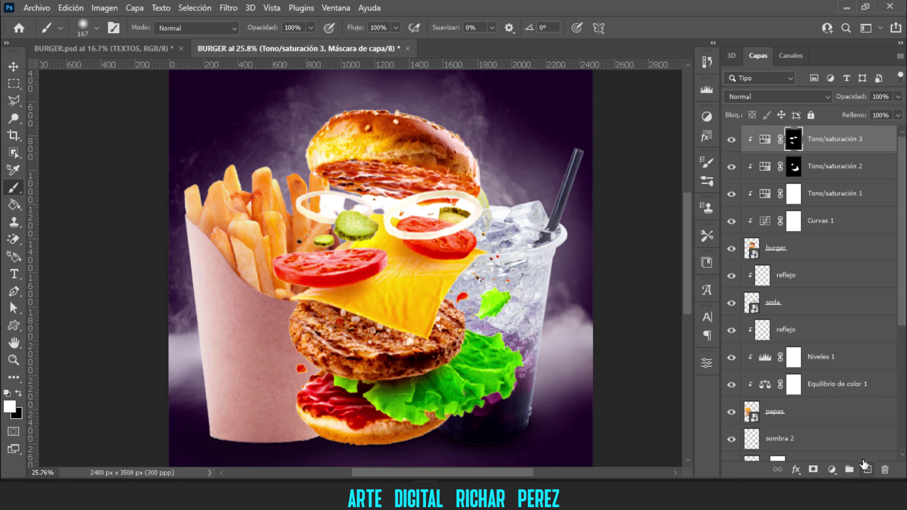
# - Add a new layer clipped to the burger and name it reflejo
pyautogui.click(865, 468)
pyautogui.rightClick(800, 144)
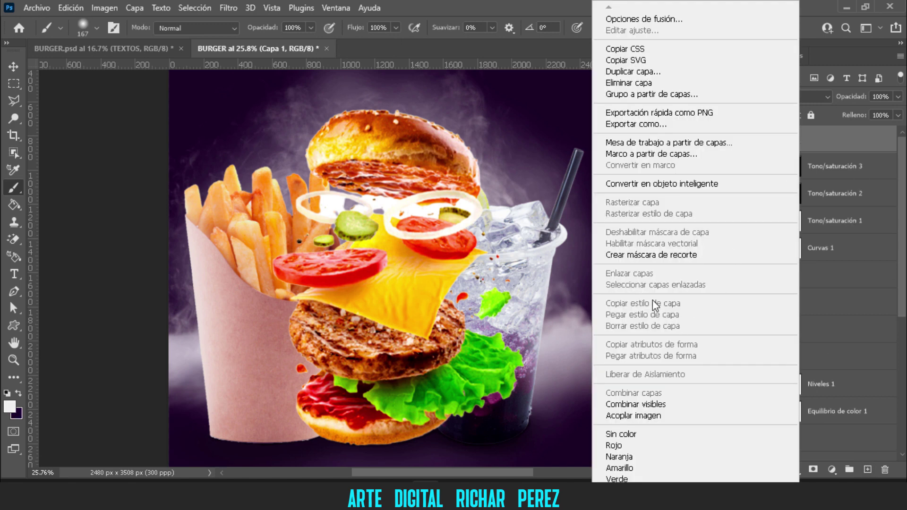
pyautogui.click(652, 255)
pyautogui.doubleClick(785, 139)
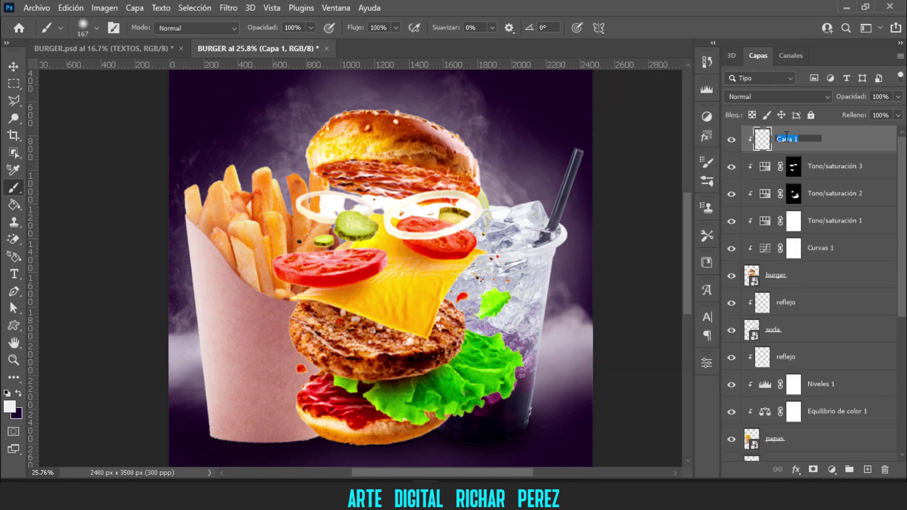
pyautogui.write('reflejo')
pyautogui.press('Return')
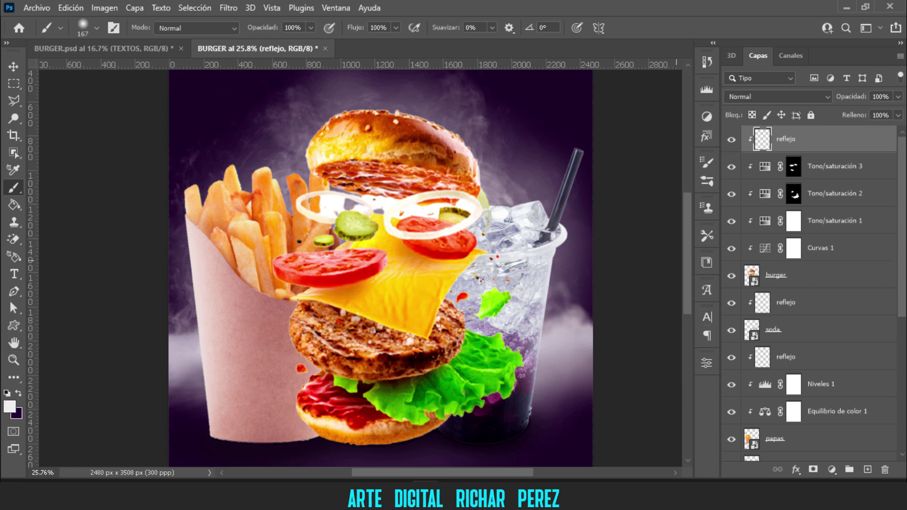
# - Enlarge the soft brush to about 1230 px
pyautogui.moveTo(300, 128); pyautogui.dragTo(307, 113)
pyautogui.scroll(2, 312, 152)
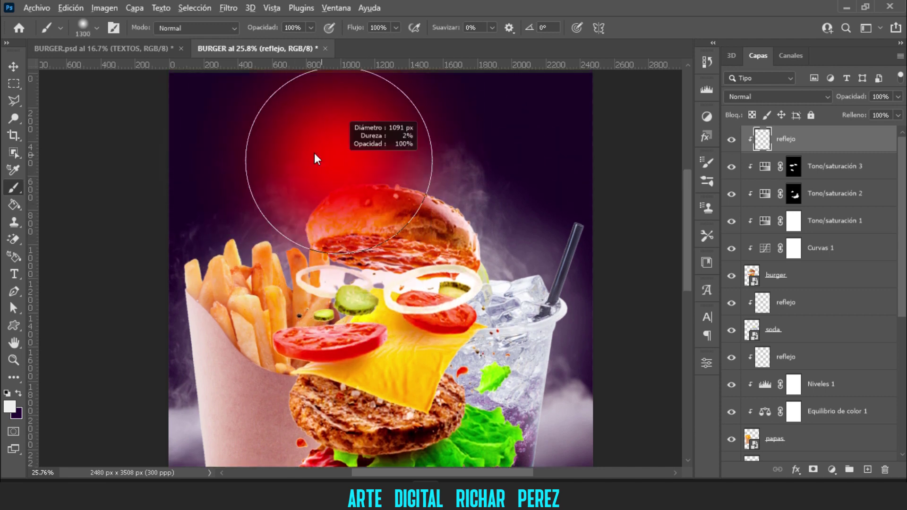
pyautogui.moveTo(314, 153); pyautogui.dragTo(298, 152)
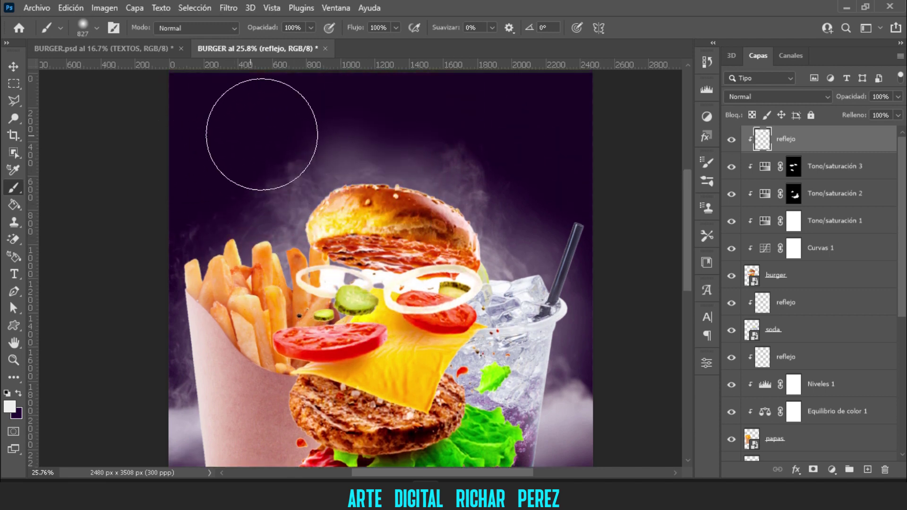
pyautogui.moveTo(527, 162); pyautogui.dragTo(573, 174)
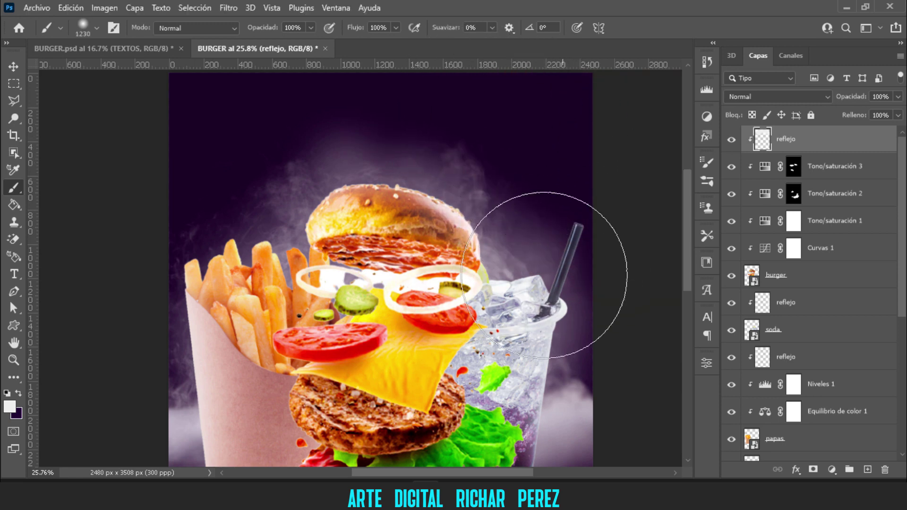
pyautogui.scroll(-5, 527, 311)
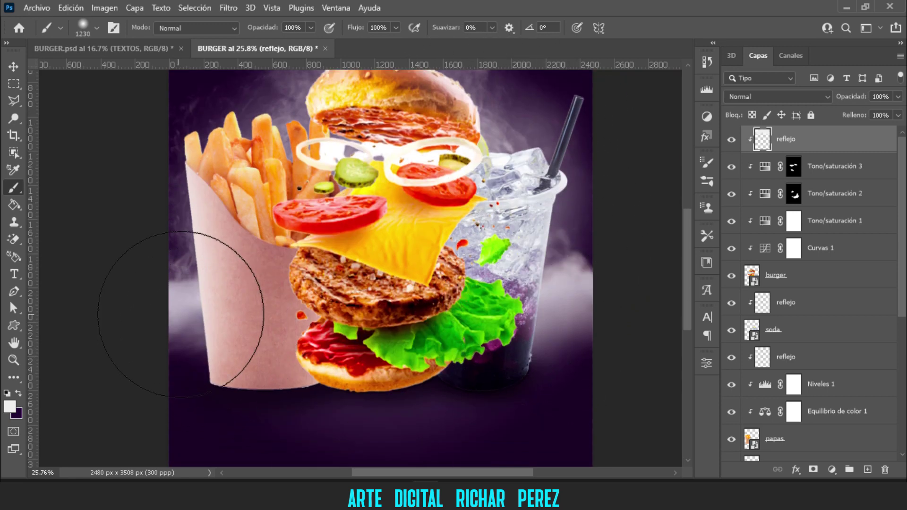
pyautogui.scroll(-2, 221, 307)
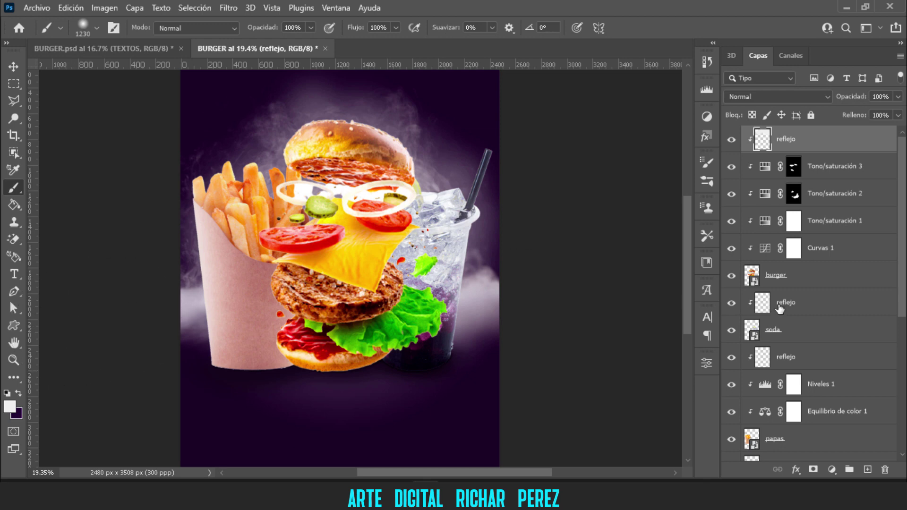
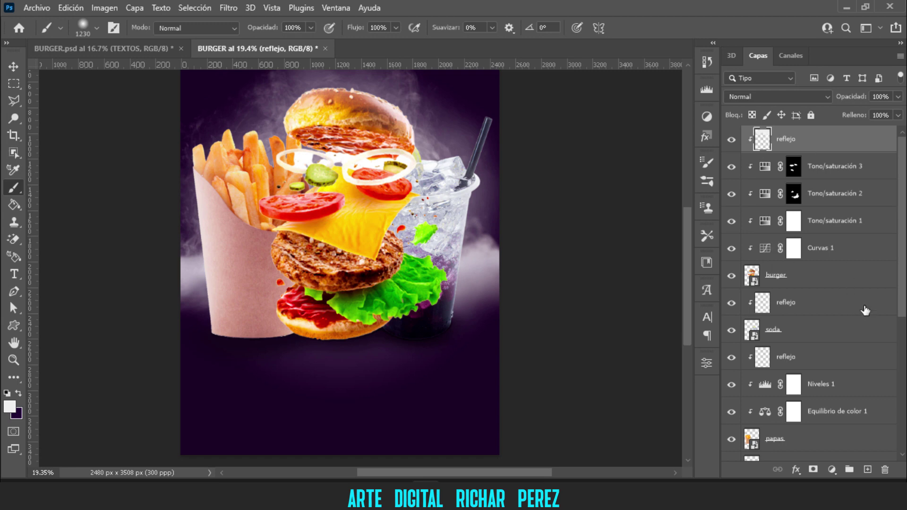
# - Place the cebolla onion image as an embedded layer, positioned in a row below the burger
pyautogui.click(37, 8)
pyautogui.click(132, 299)
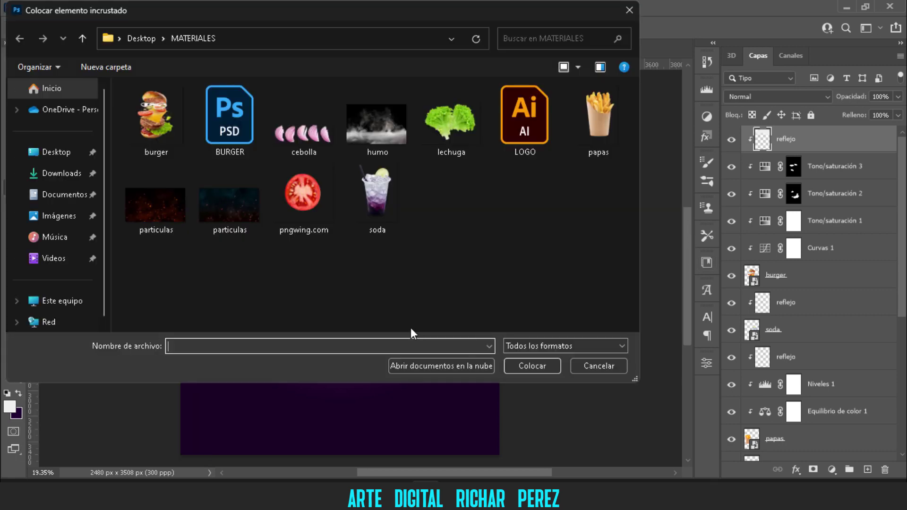
pyautogui.click(299, 150)
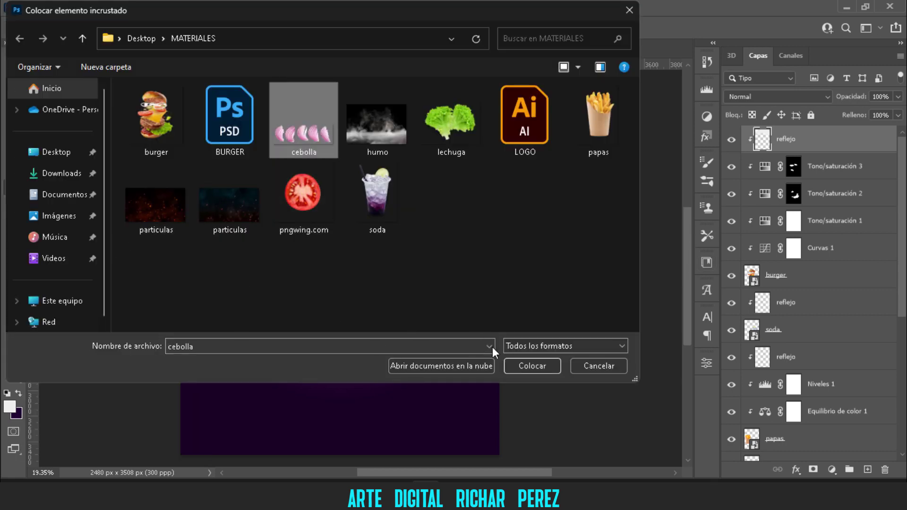
pyautogui.click(520, 367)
pyautogui.moveTo(396, 280); pyautogui.dragTo(439, 400)
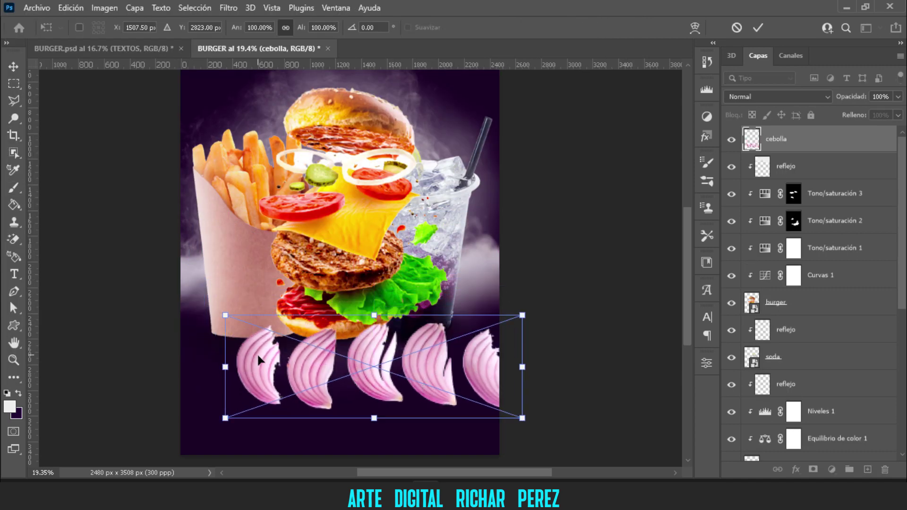
pyautogui.moveTo(313, 378); pyautogui.dragTo(282, 381)
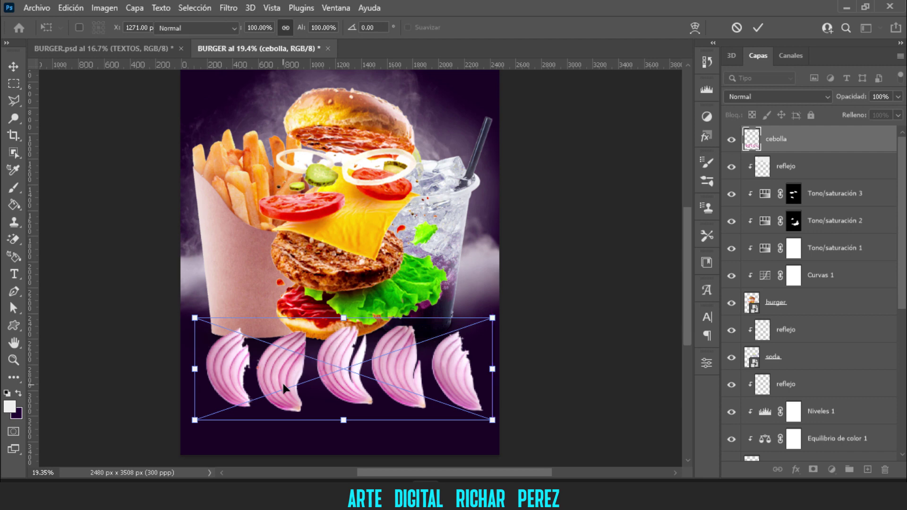
pyautogui.press('Return')
# - Draw a closed Pen path around the right-hand onion slices
pyautogui.press('b')
pyautogui.press('p')
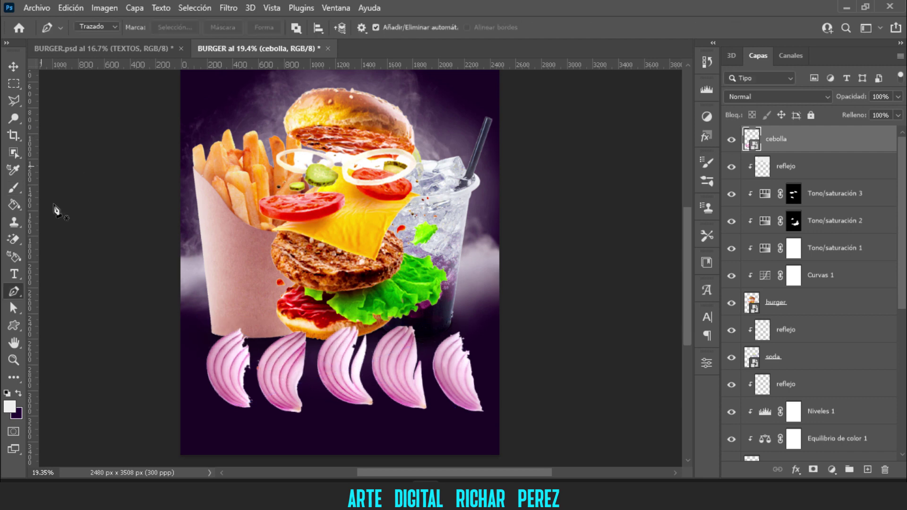
pyautogui.rightClick(9, 299)
pyautogui.click(101, 291)
pyautogui.click(489, 319)
pyautogui.click(525, 422)
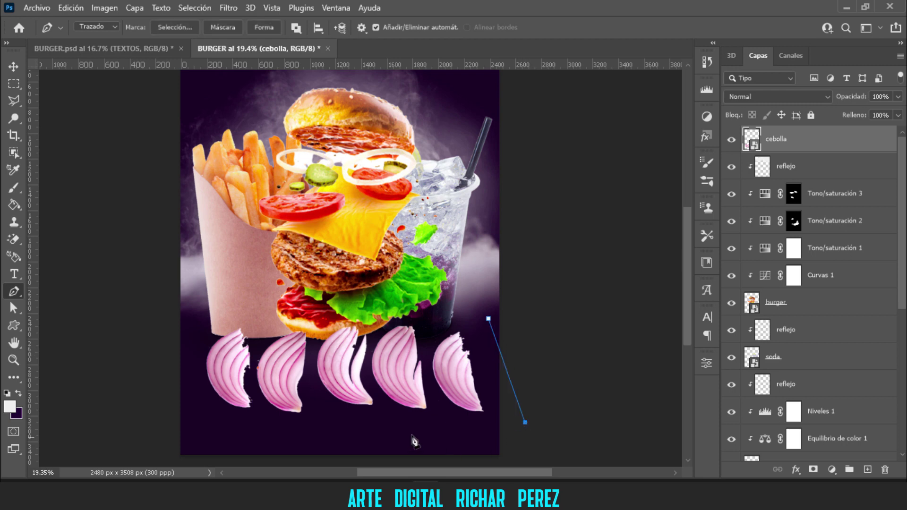
pyautogui.click(405, 431)
pyautogui.click(275, 416)
pyautogui.click(254, 390)
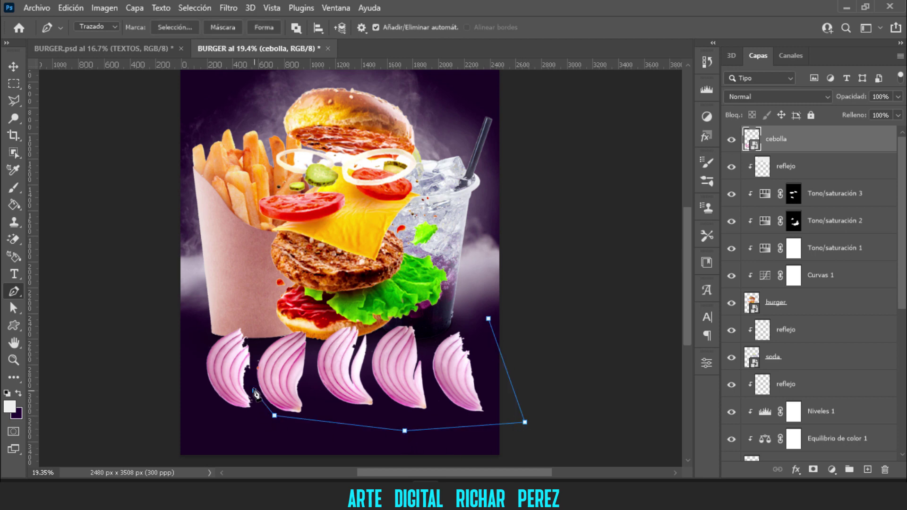
pyautogui.click(254, 367)
pyautogui.click(260, 335)
pyautogui.click(275, 301)
pyautogui.click(425, 280)
pyautogui.click(489, 319)
# - Turn the path into a selection and add a layer mask hiding the leftmost slice
pyautogui.rightClick(410, 363)
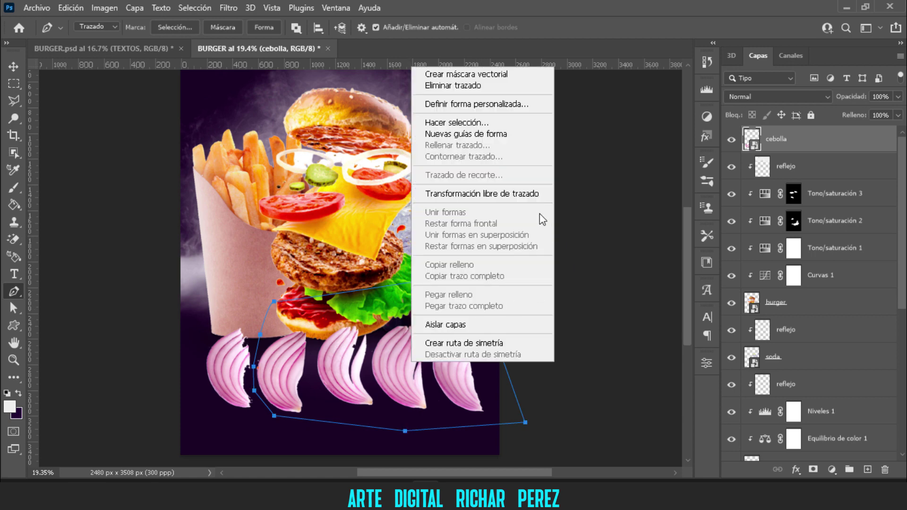
pyautogui.click(478, 124)
pyautogui.click(545, 117)
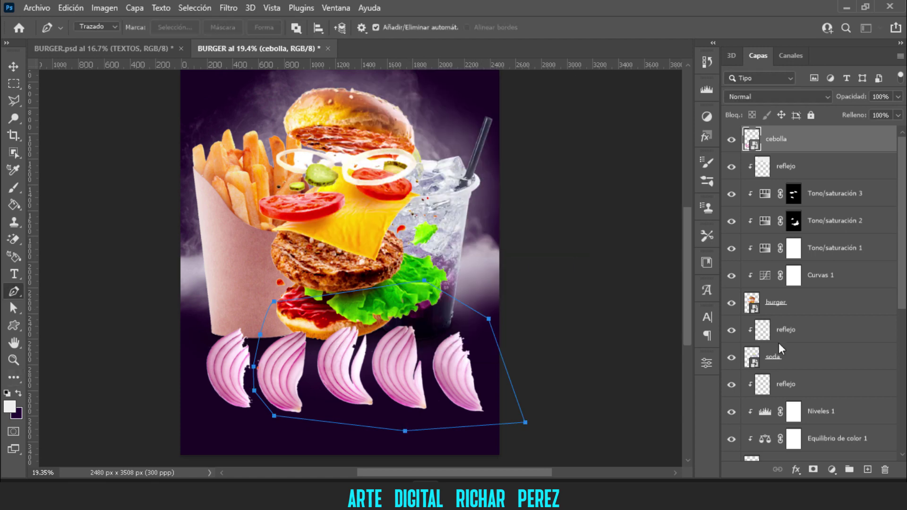
pyautogui.click(813, 470)
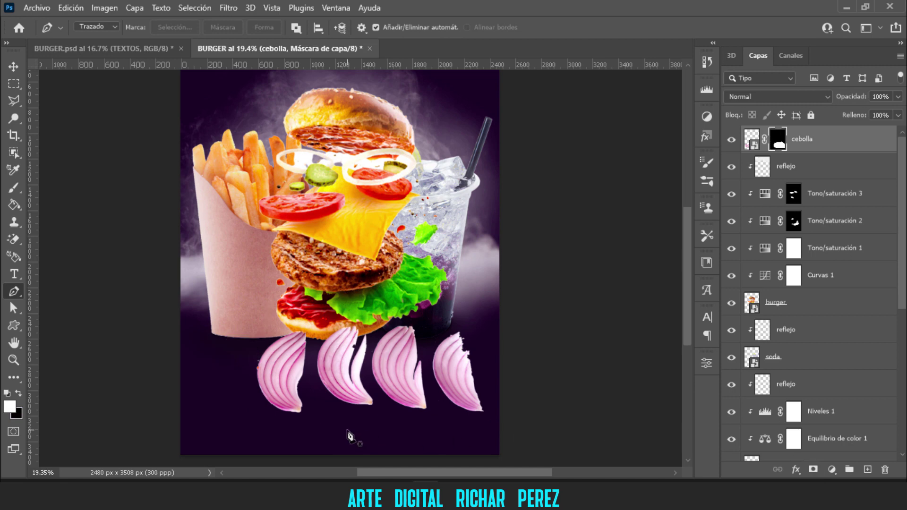
# - Invert the onion mask, scale the layer to 119% and move it to the right edge
pyautogui.hotkey('ctrl', 'i')
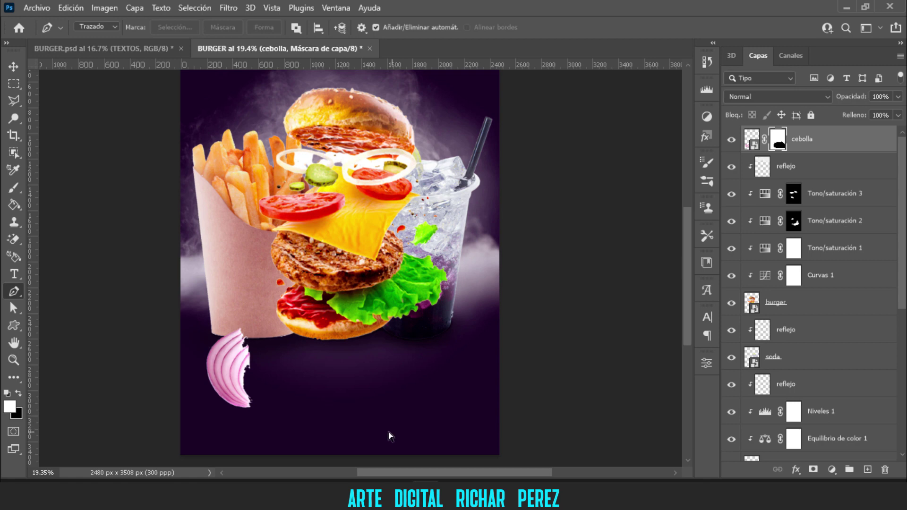
pyautogui.hotkey('ctrl', 't')
pyautogui.moveTo(493, 373); pyautogui.dragTo(552, 380)
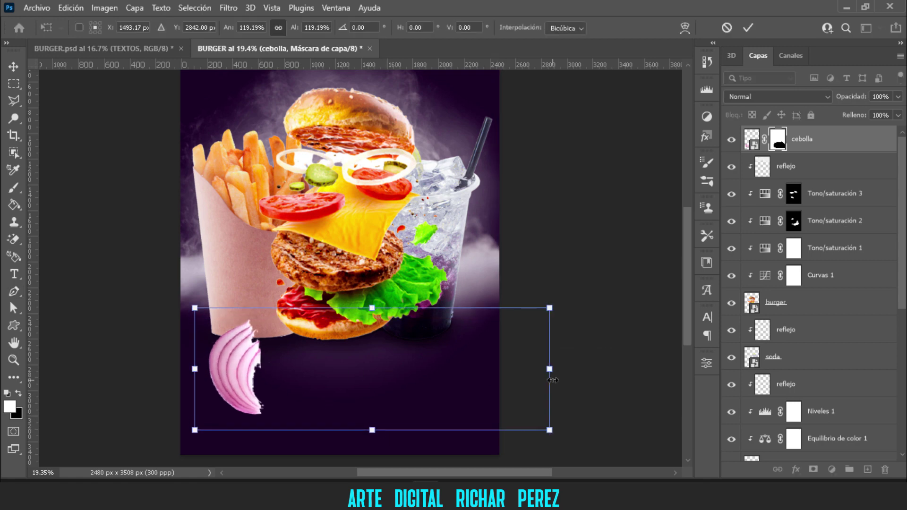
pyautogui.moveTo(392, 397); pyautogui.dragTo(613, 392)
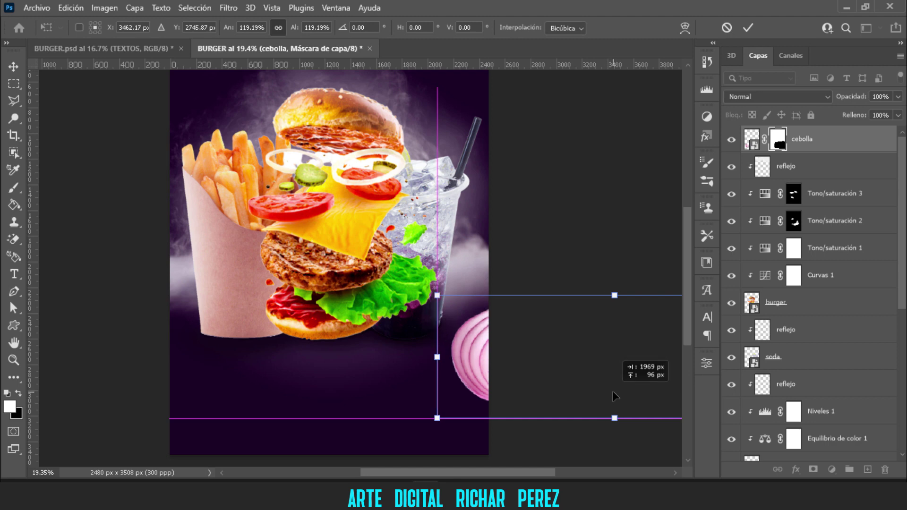
pyautogui.moveTo(612, 392); pyautogui.dragTo(613, 387)
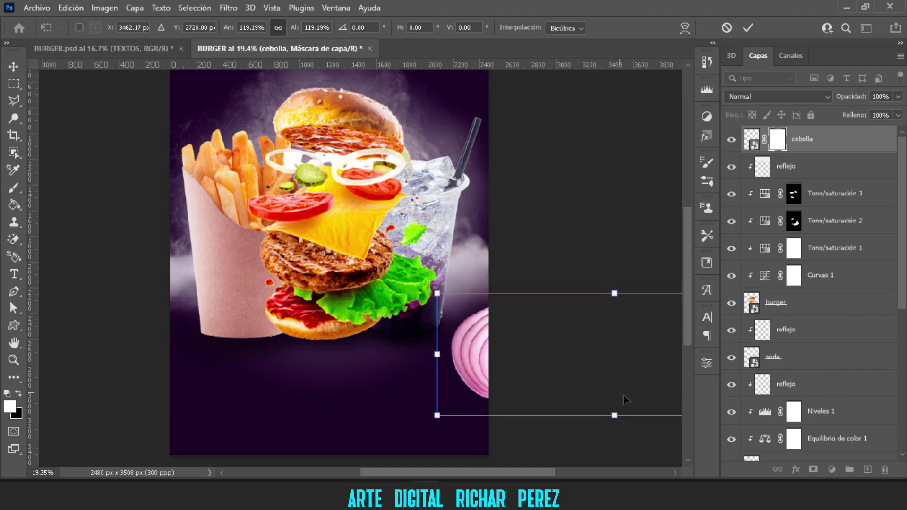
pyautogui.press('Return')
pyautogui.press('p')
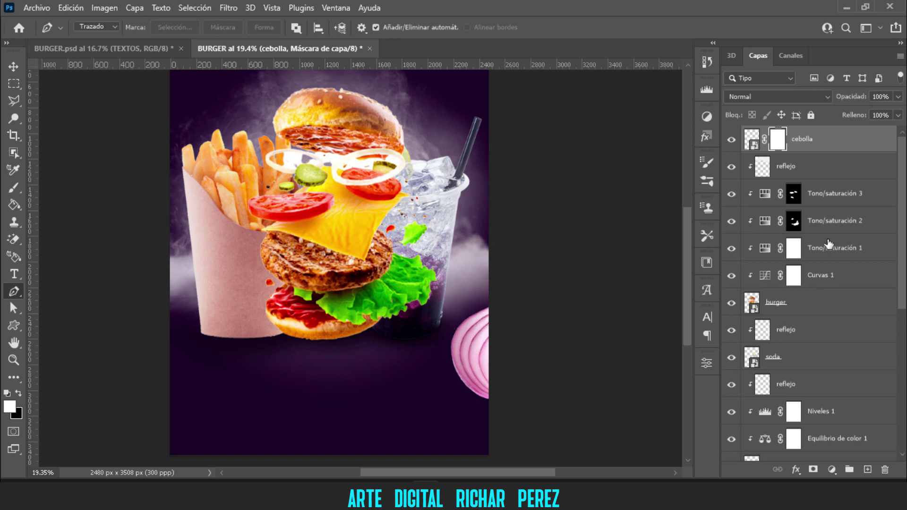
pyautogui.hotkey('ctrl', '2')
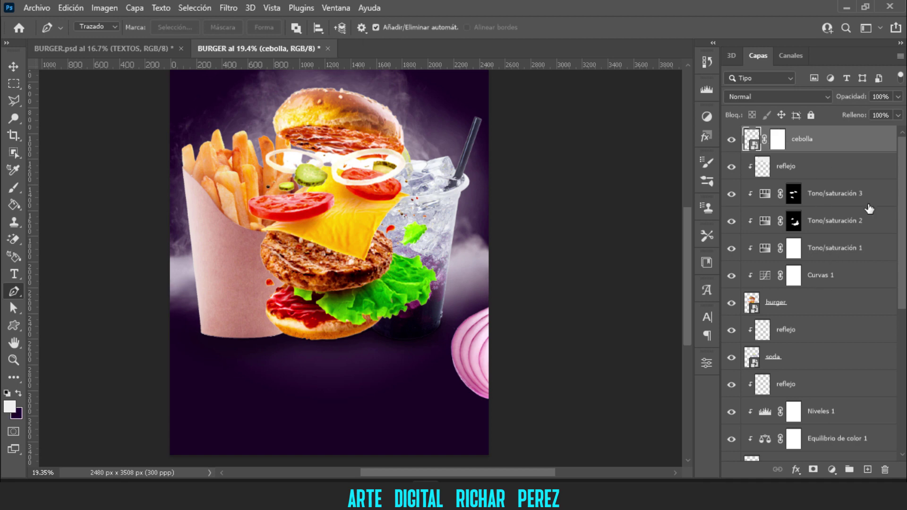
# - Convert the cebolla layer to a smart object and apply Motion Blur at 90°, 225 pixels
pyautogui.rightClick(850, 140)
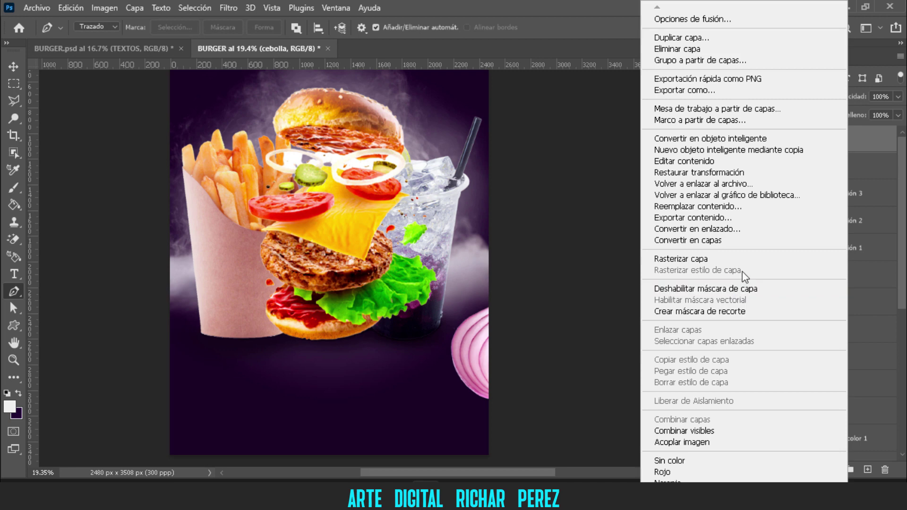
pyautogui.click(735, 138)
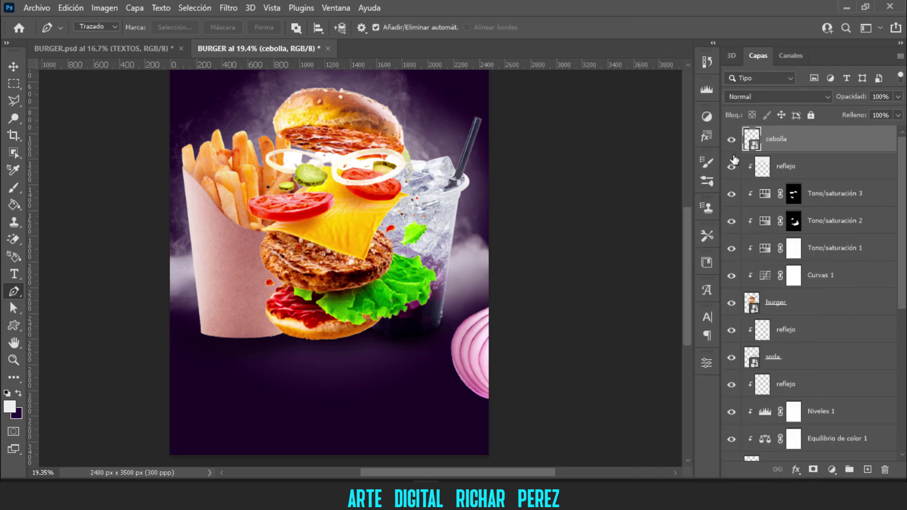
pyautogui.click(229, 8)
pyautogui.moveTo(312, 178)
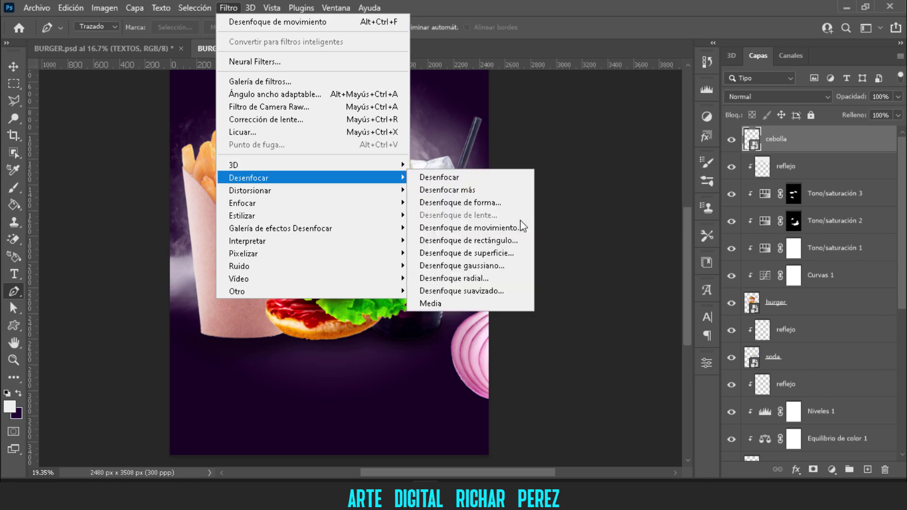
pyautogui.click(520, 226)
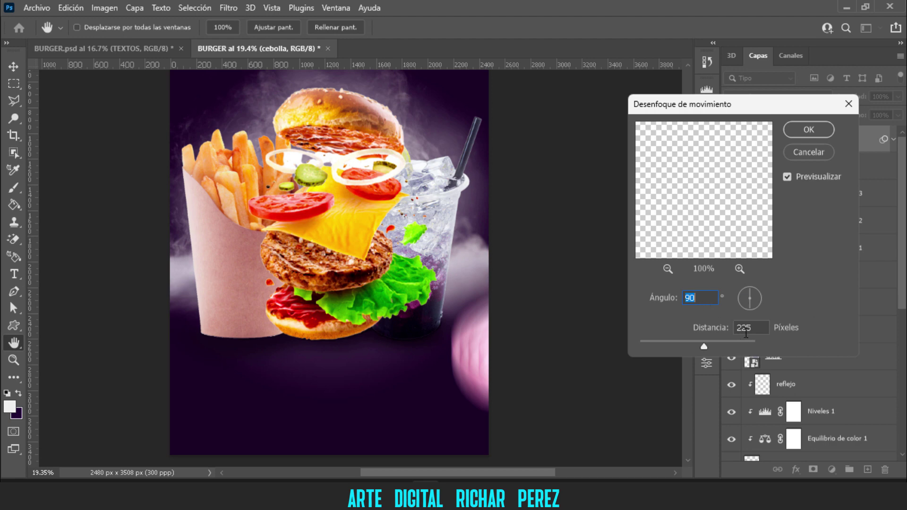
pyautogui.moveTo(704, 347)
pyautogui.mouseDown()
pyautogui.moveTo(681, 347)
pyautogui.moveTo(747, 345)
pyautogui.moveTo(712, 344)
pyautogui.moveTo(734, 344)
pyautogui.moveTo(718, 338)
pyautogui.mouseUp()
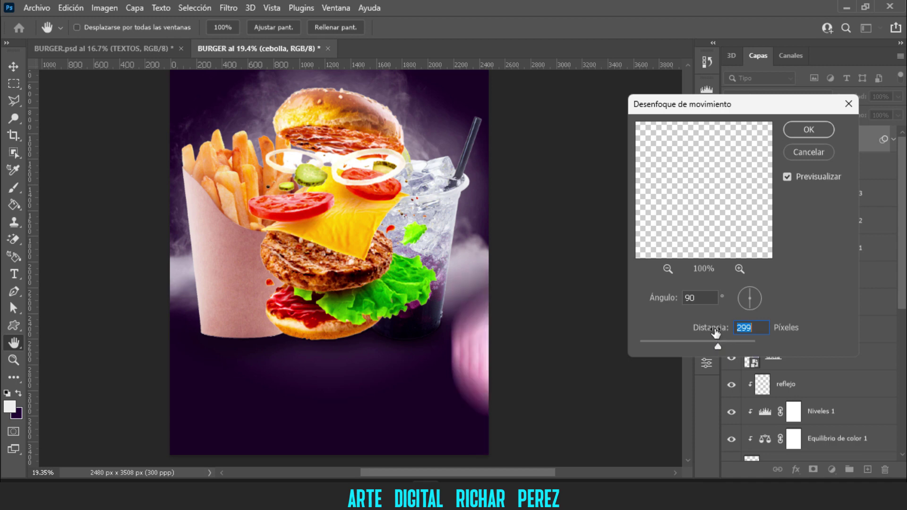
pyautogui.write('225')
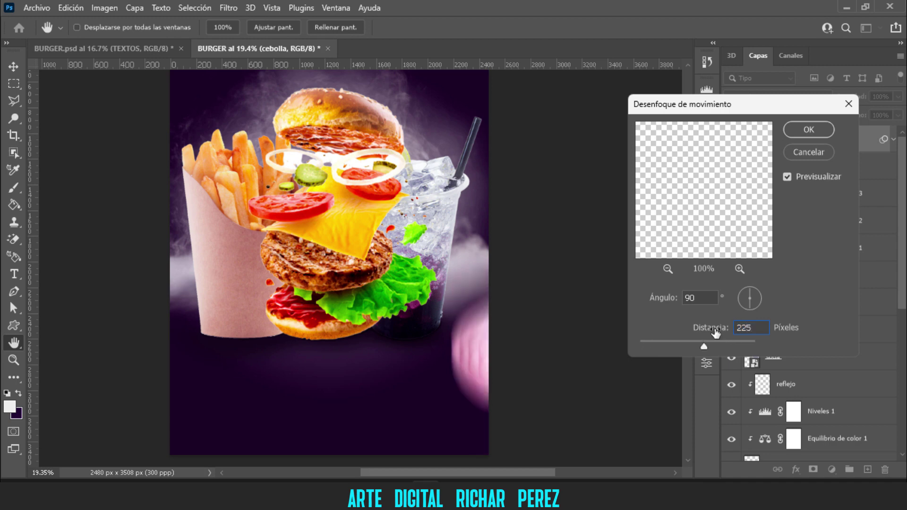
pyautogui.click(800, 123)
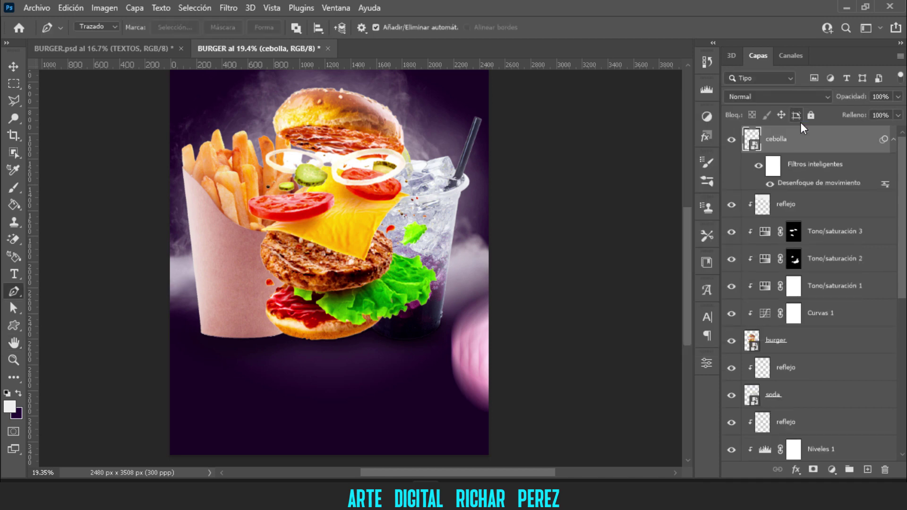
# - Duplicate the blurred onion, flip it horizontally and set it partly off the upper-left edge
pyautogui.hotkey('ctrl', 'j')
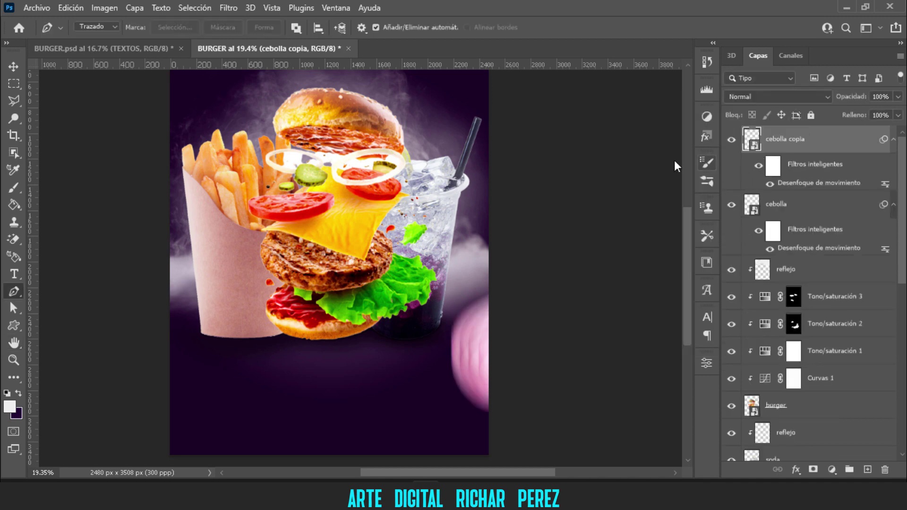
pyautogui.hotkey('ctrl', 't')
pyautogui.click(458, 210)
pyautogui.moveTo(467, 301)
pyautogui.mouseDown()
pyautogui.moveTo(185, 155)
pyautogui.moveTo(221, 208)
pyautogui.mouseUp()
pyautogui.rightClick(218, 200)
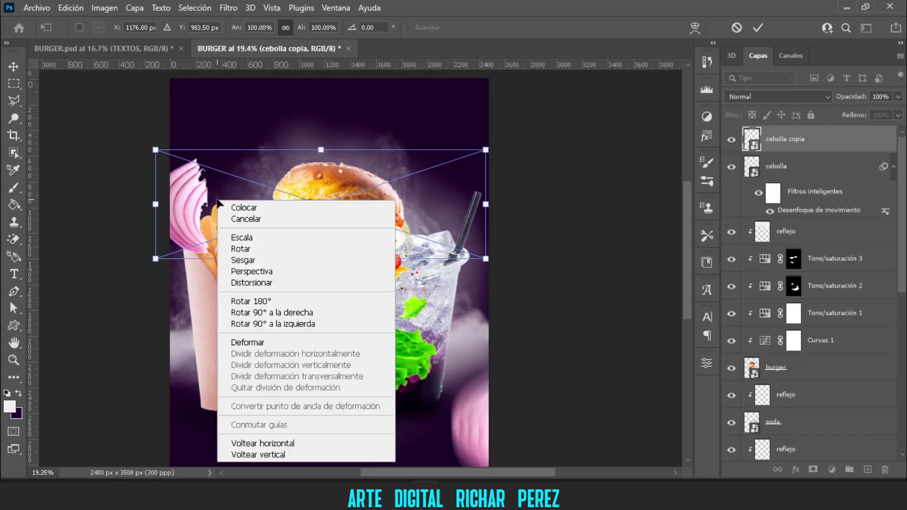
pyautogui.click(301, 448)
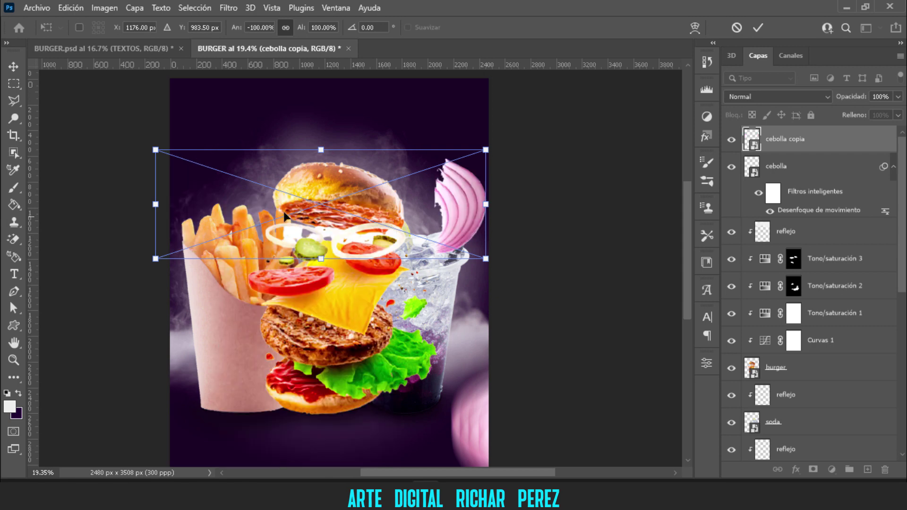
pyautogui.moveTo(440, 218)
pyautogui.mouseDown()
pyautogui.moveTo(152, 204)
pyautogui.moveTo(159, 189)
pyautogui.moveTo(147, 182)
pyautogui.mouseUp()
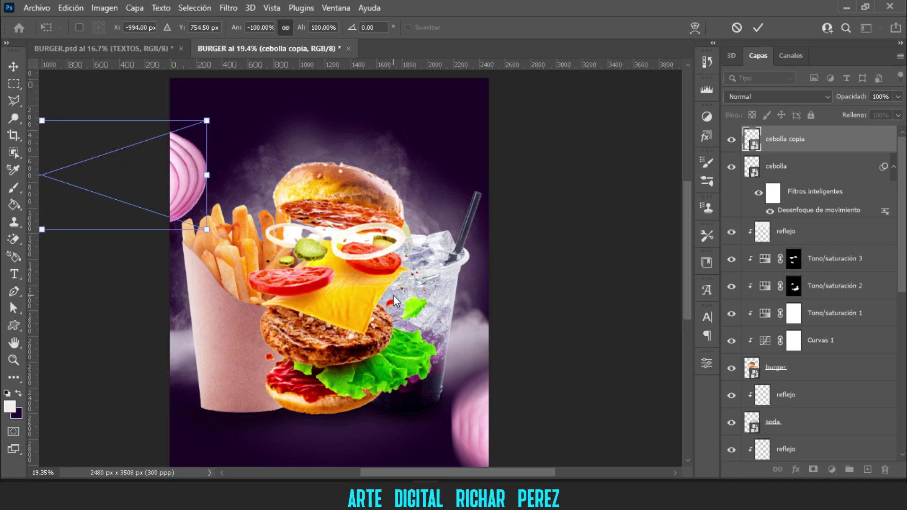
pyautogui.press('Return')
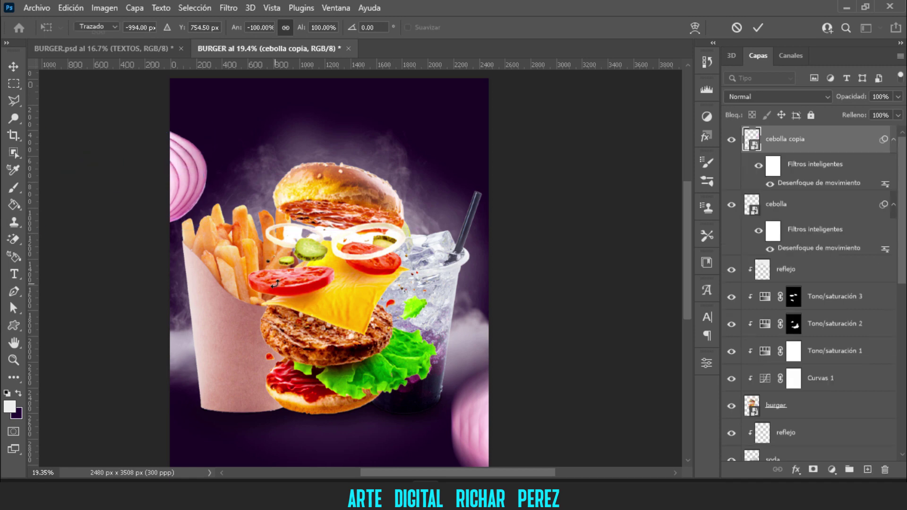
pyautogui.press('p')
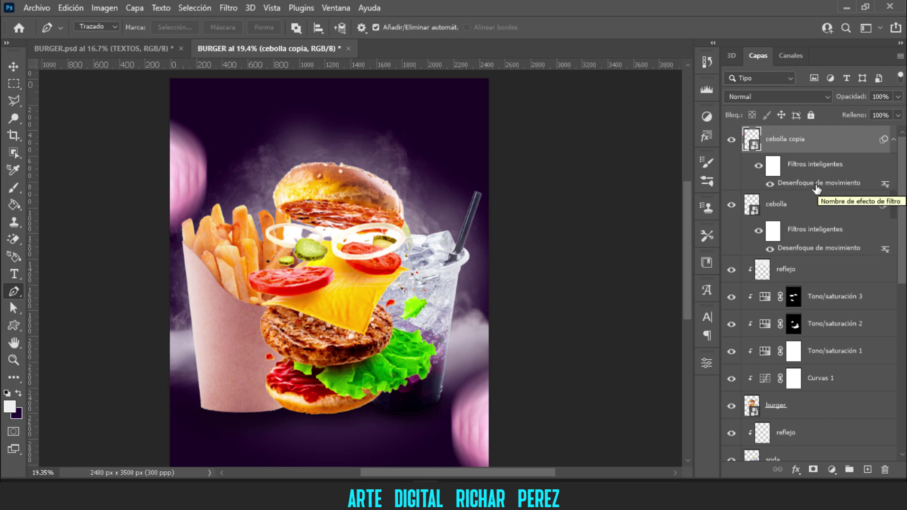
# - Lower the onion copy's Motion Blur distance to 131 pixels, keeping the 90° angle
pyautogui.doubleClick(817, 188)
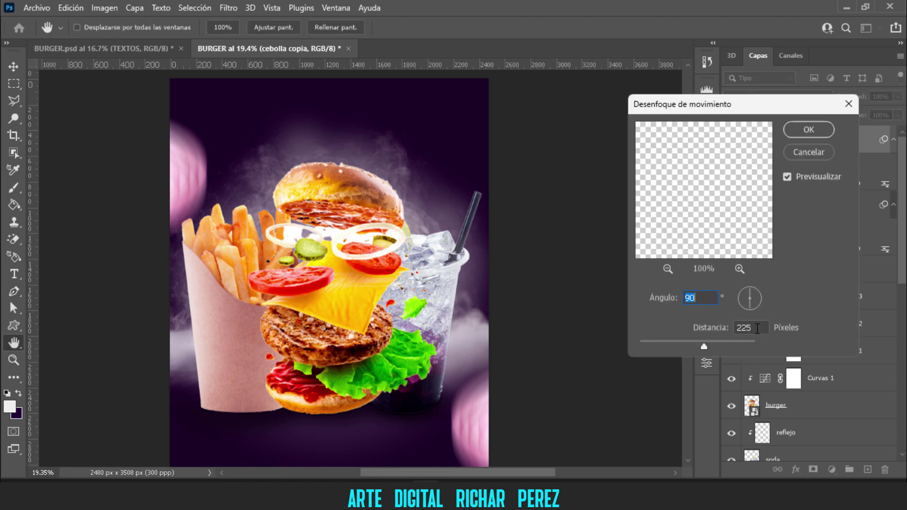
pyautogui.press('Tab')
pyautogui.moveTo(707, 335); pyautogui.dragTo(643, 347)
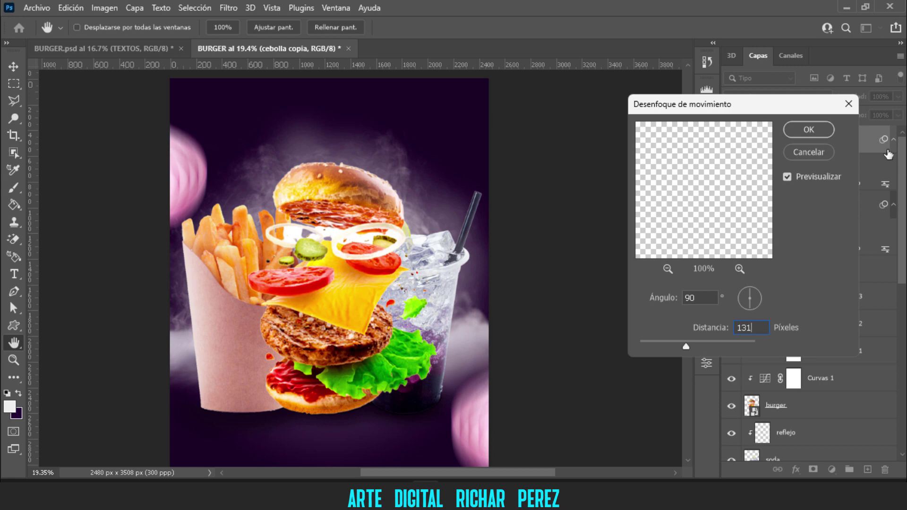
pyautogui.click(818, 131)
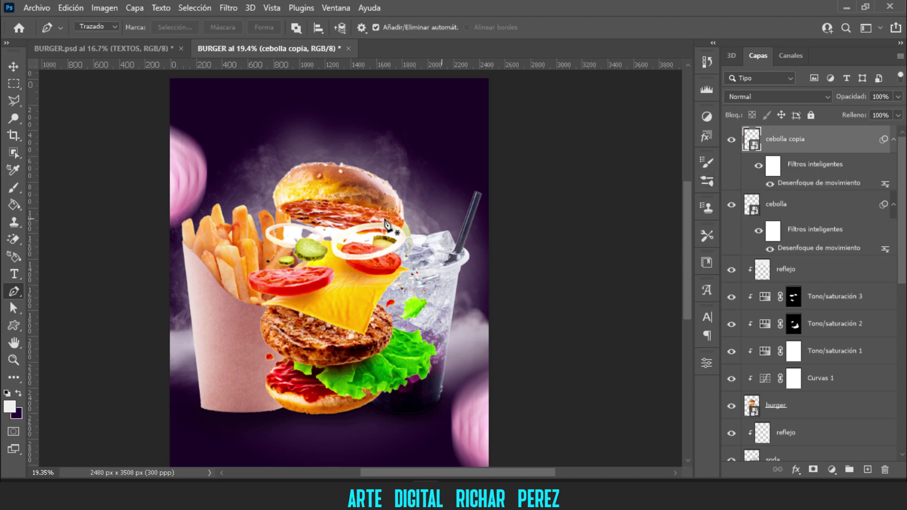
# - Place the pngwing.com tomato slice image and rename its layer to tomate
pyautogui.click(45, 9)
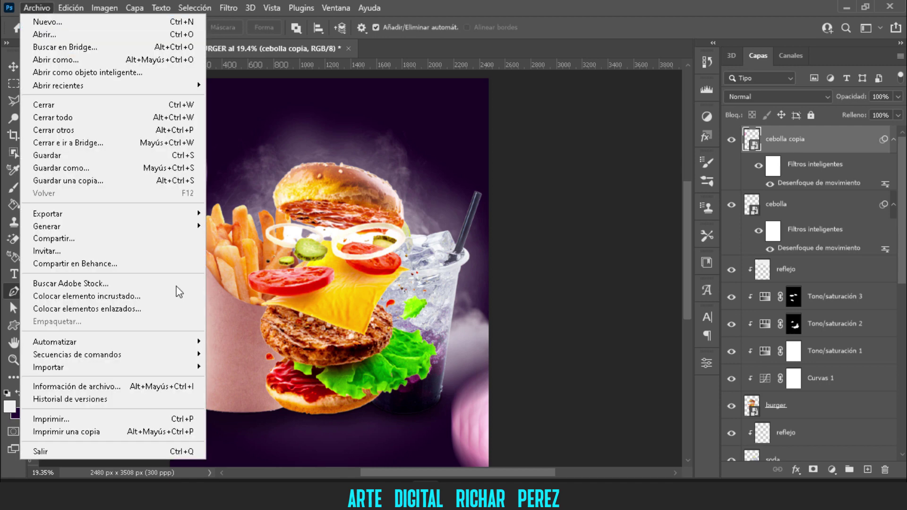
pyautogui.click(107, 294)
pyautogui.click(307, 222)
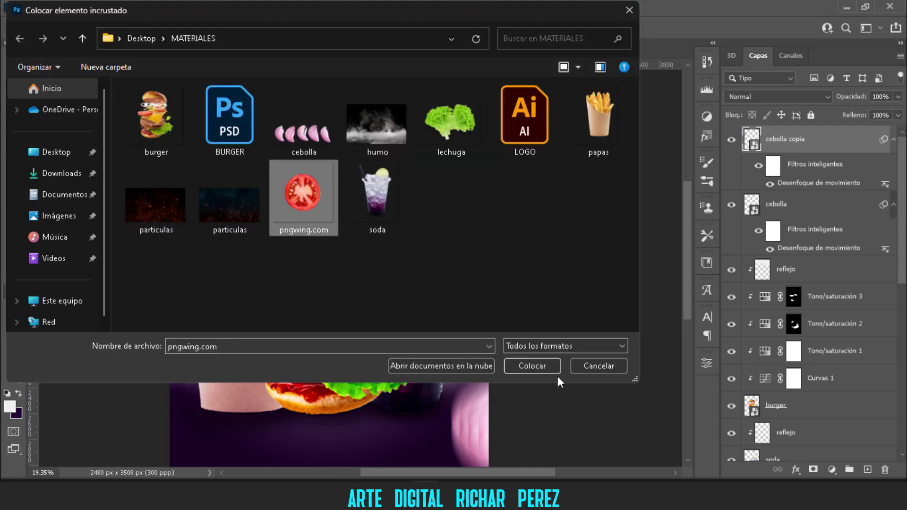
pyautogui.click(533, 365)
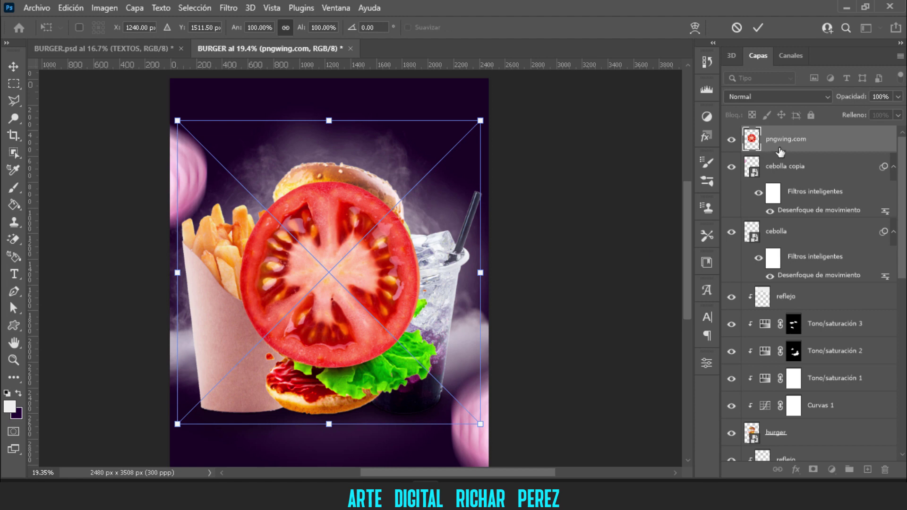
pyautogui.doubleClick(776, 139)
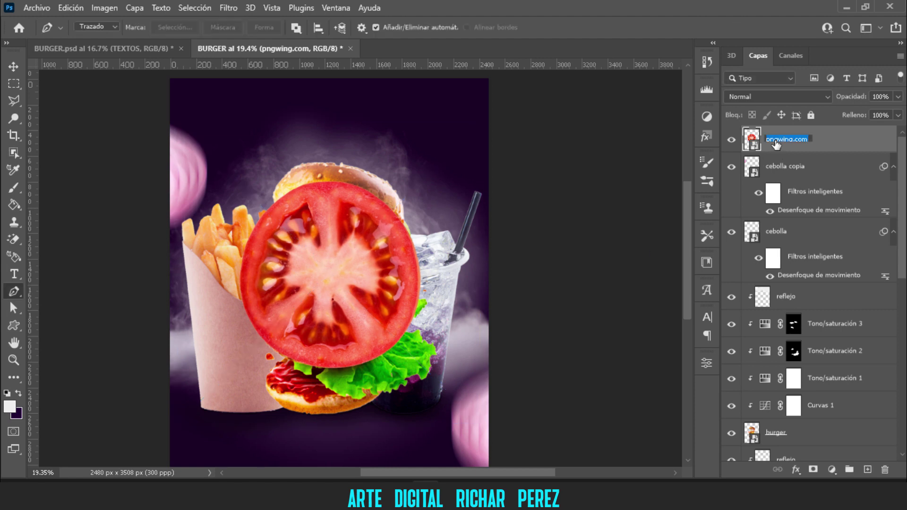
pyautogui.write('tomate')
pyautogui.press('Return')
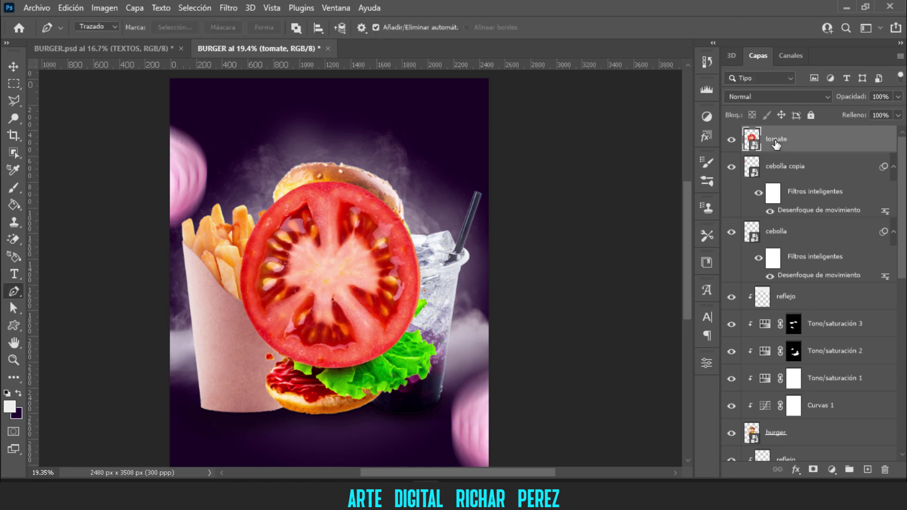
# - Scale the tomato to about 45% and move it to the burger's lower left
pyautogui.hotkey('ctrl', 't')
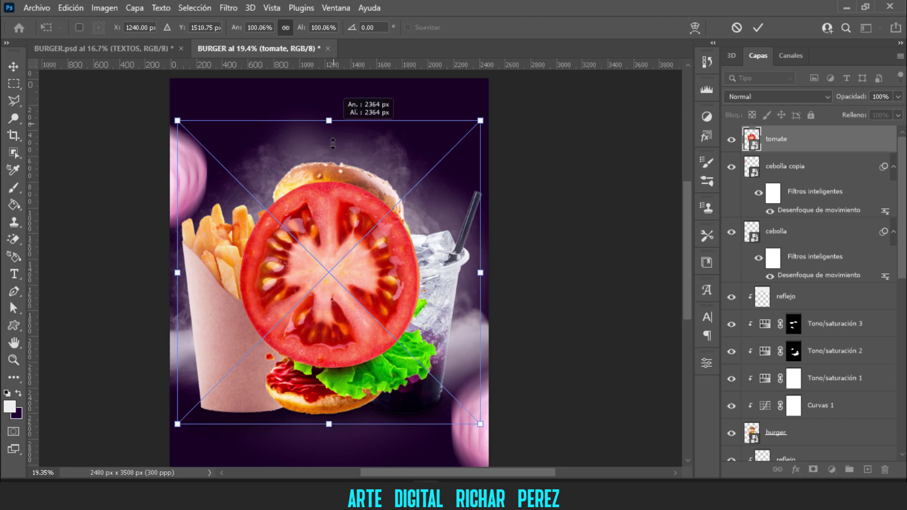
pyautogui.moveTo(333, 143); pyautogui.dragTo(331, 304)
pyautogui.moveTo(357, 348)
pyautogui.mouseDown()
pyautogui.moveTo(321, 375)
pyautogui.moveTo(322, 393)
pyautogui.mouseUp()
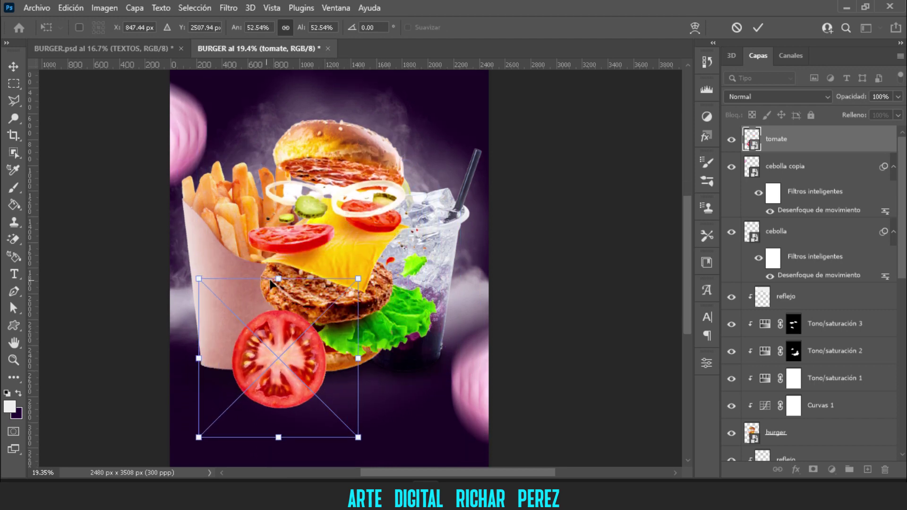
pyautogui.moveTo(279, 279); pyautogui.dragTo(279, 302)
pyautogui.moveTo(307, 368)
pyautogui.mouseDown()
pyautogui.moveTo(291, 372)
pyautogui.moveTo(297, 363)
pyautogui.mouseUp()
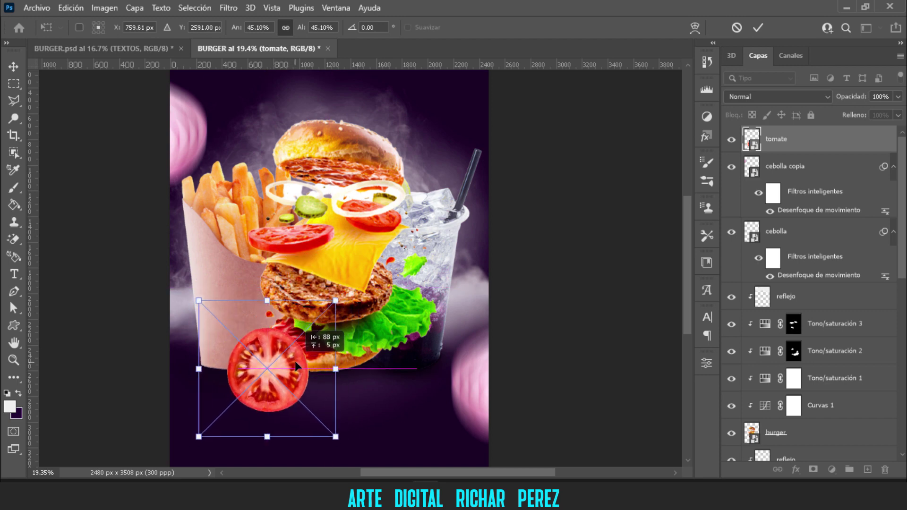
pyautogui.press('p')
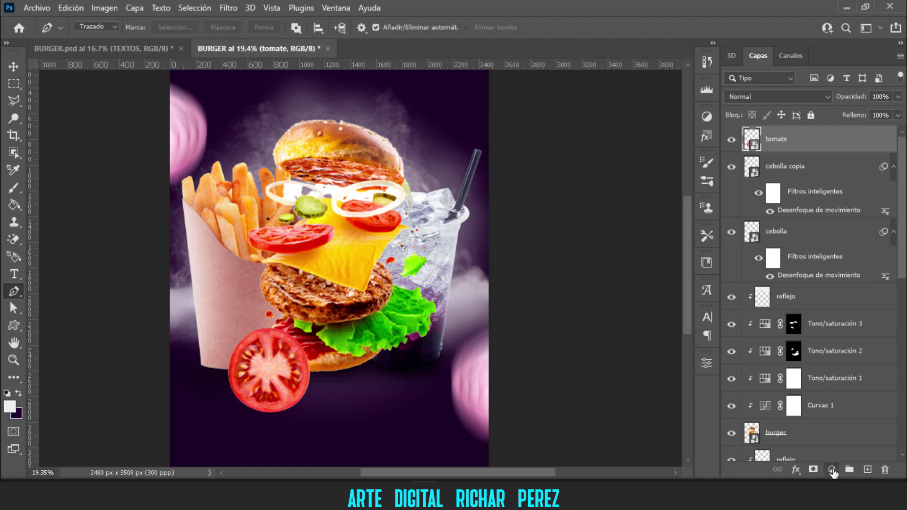
# - Add a Hue/Saturation adjustment clipped to the tomate layer with Saturation 16
pyautogui.click(832, 469)
pyautogui.click(823, 341)
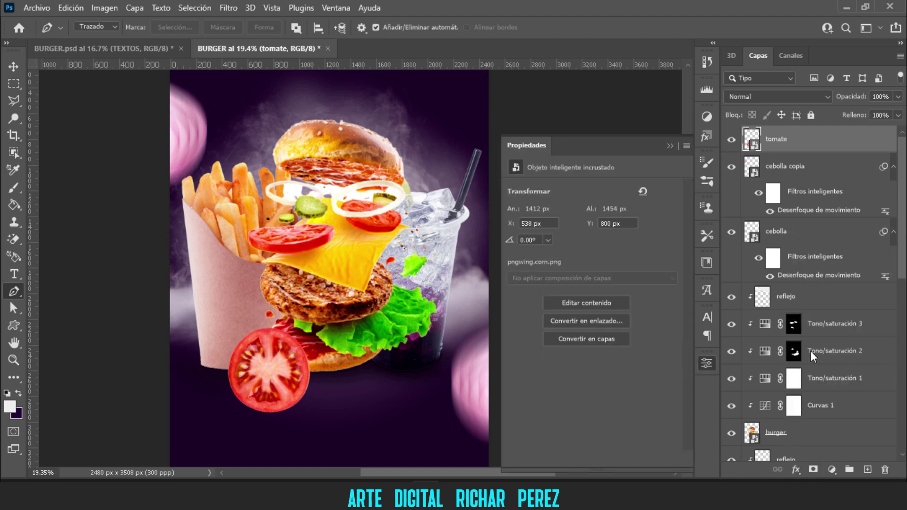
pyautogui.click(594, 459)
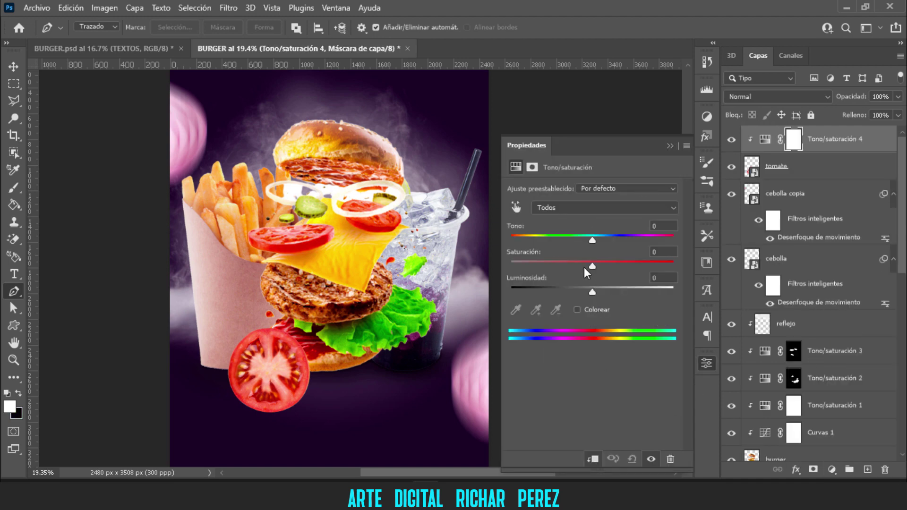
pyautogui.moveTo(593, 264); pyautogui.dragTo(608, 268)
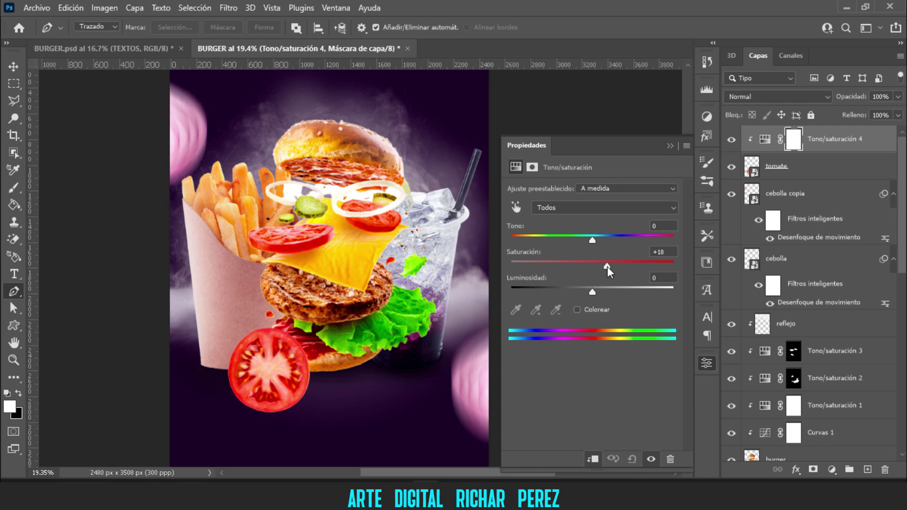
pyautogui.click(668, 252)
pyautogui.write('16')
pyautogui.click(670, 145)
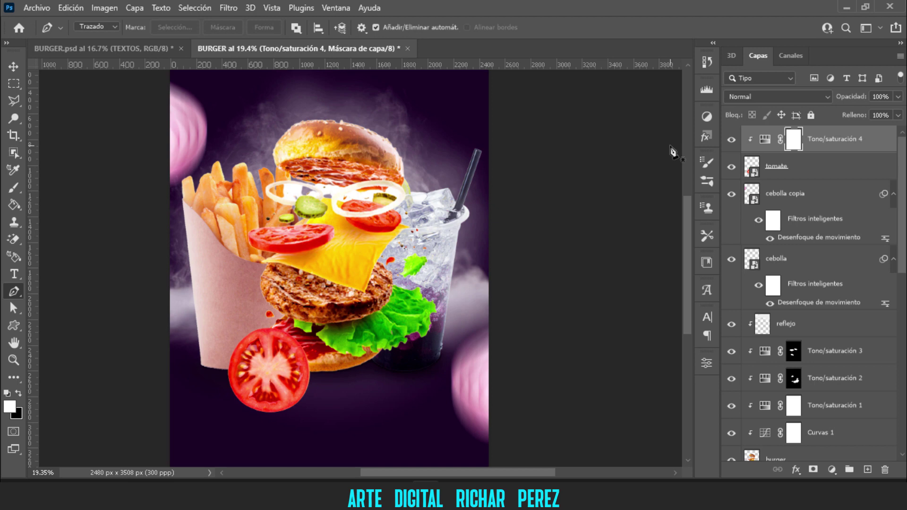
# - Apply a Motion Blur of 90° and 82 pixels to the tomate layer
pyautogui.click(820, 166)
pyautogui.click(234, 6)
pyautogui.moveTo(249, 177)
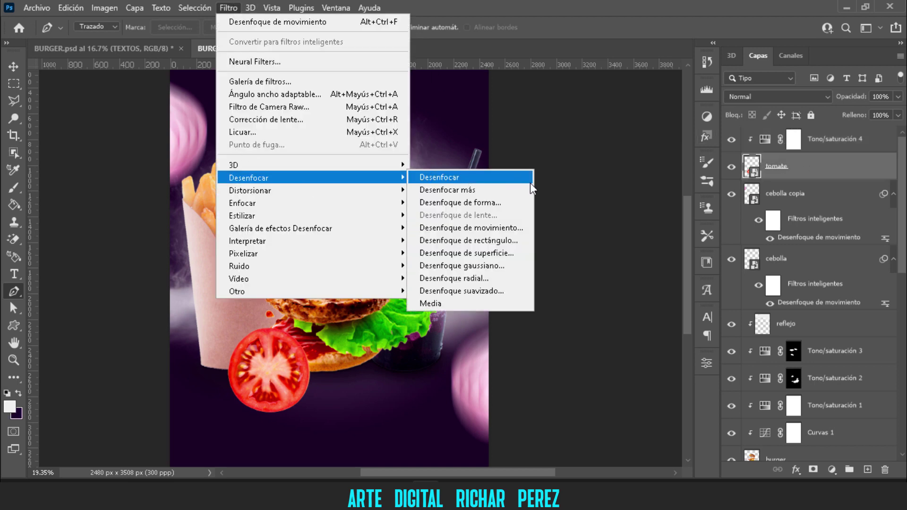
pyautogui.click(510, 231)
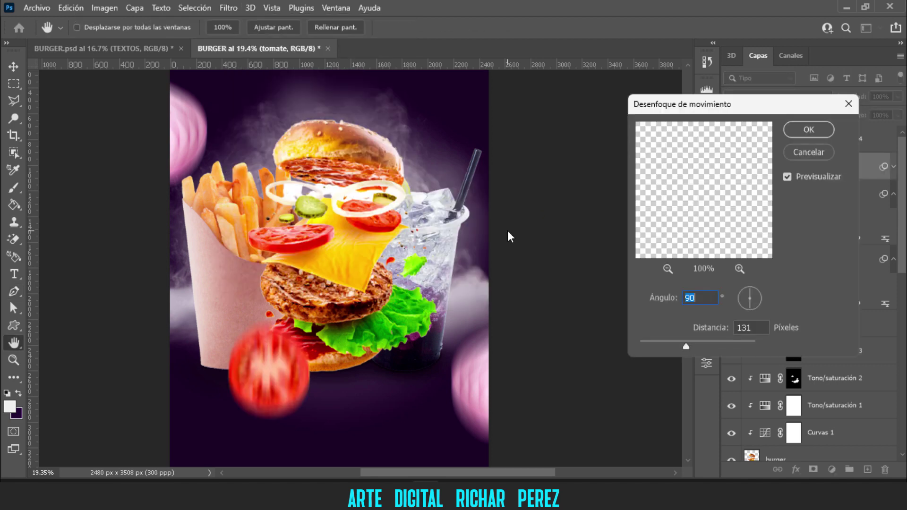
pyautogui.doubleClick(755, 327)
pyautogui.write('82')
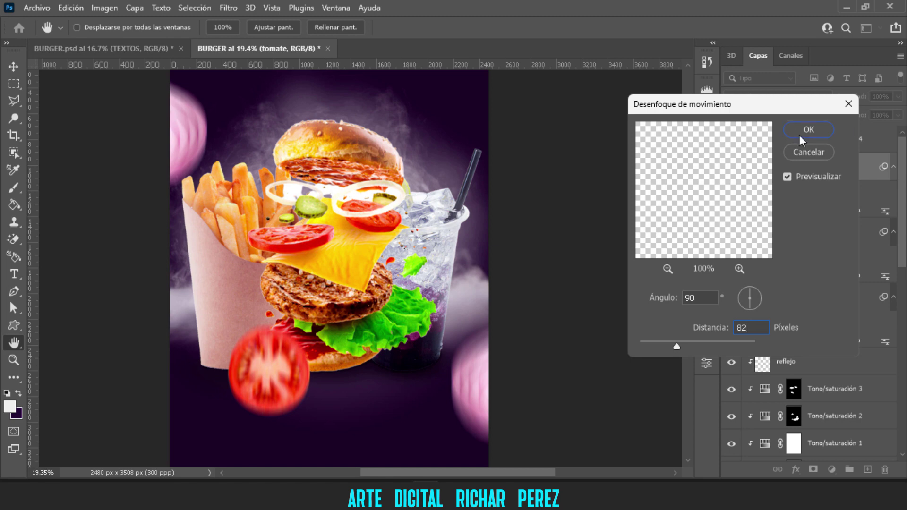
pyautogui.click(809, 130)
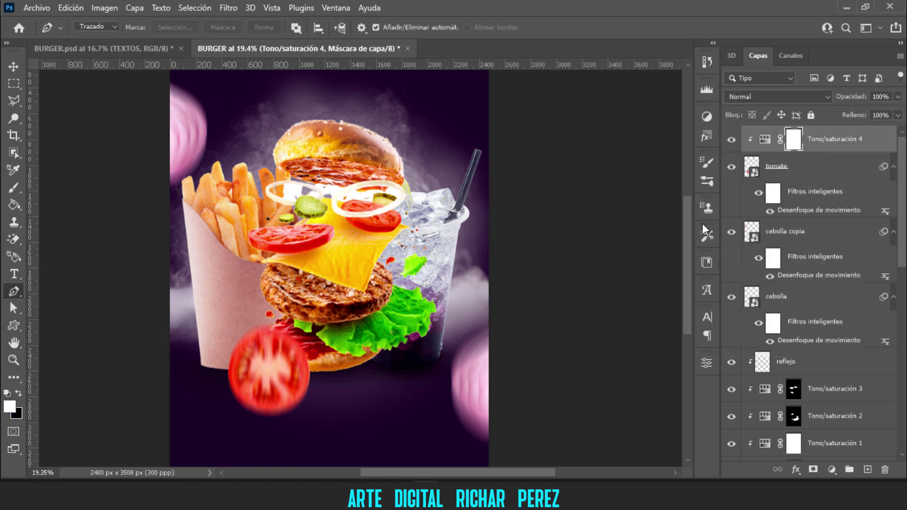
pyautogui.scroll(-3, 85, 231)
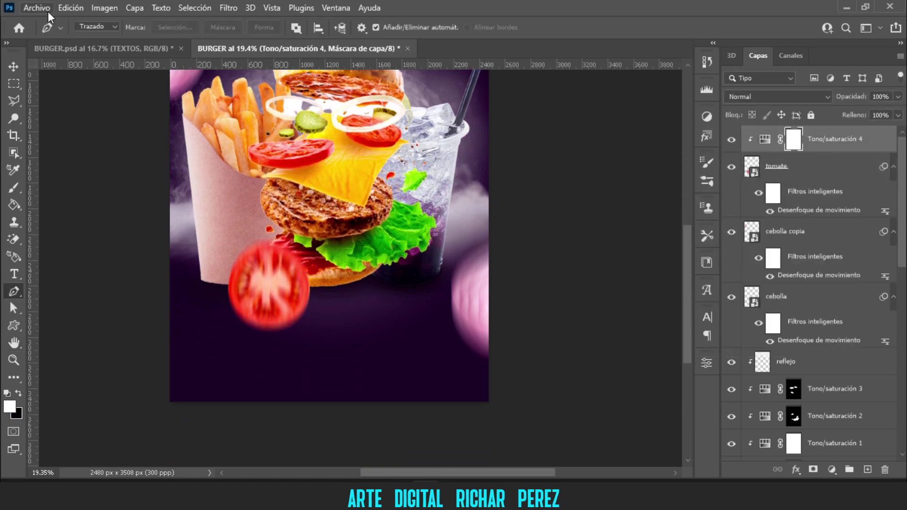
# - Place the lechuga lettuce image as an embedded layer
pyautogui.click(37, 7)
pyautogui.click(144, 296)
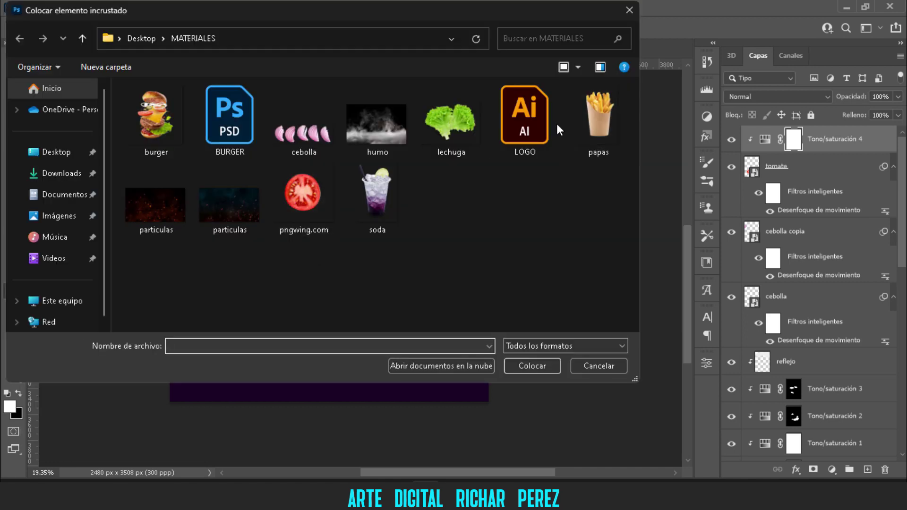
pyautogui.click(452, 120)
pyautogui.click(532, 367)
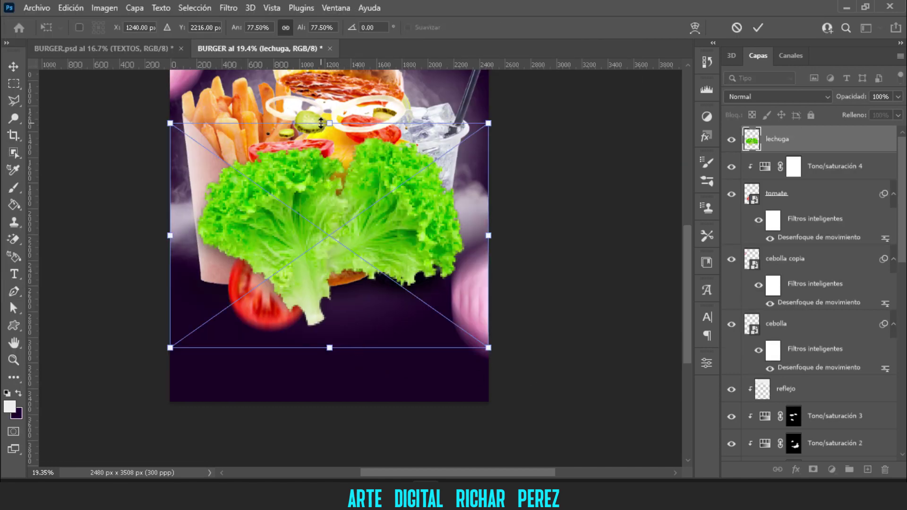
# - Scale the lettuce to about 53%, tilt it about 16° and tuck it into the bottom-left corner
pyautogui.moveTo(321, 123); pyautogui.dragTo(329, 194)
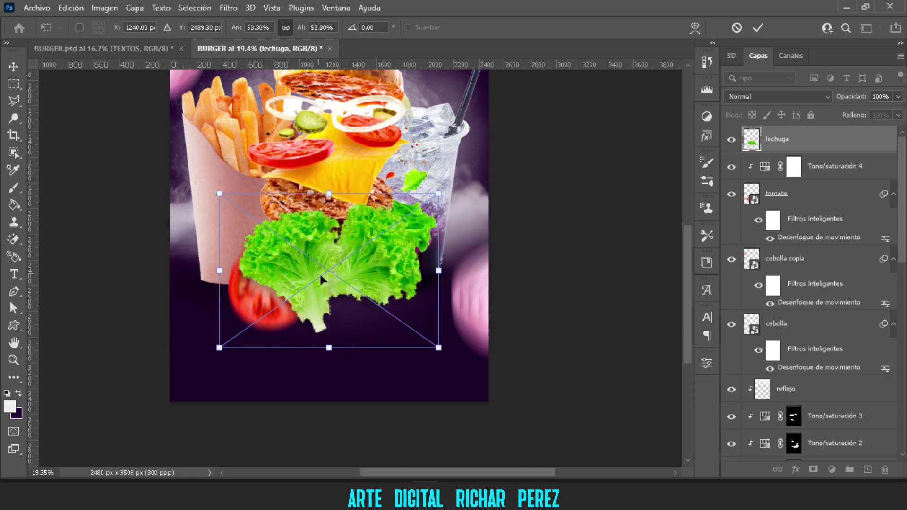
pyautogui.moveTo(321, 280); pyautogui.dragTo(170, 384)
pyautogui.moveTo(341, 400)
pyautogui.mouseDown()
pyautogui.moveTo(342, 355)
pyautogui.moveTo(326, 312)
pyautogui.mouseUp()
pyautogui.moveTo(269, 393)
pyautogui.mouseDown()
pyautogui.moveTo(263, 422)
pyautogui.moveTo(247, 421)
pyautogui.mouseUp()
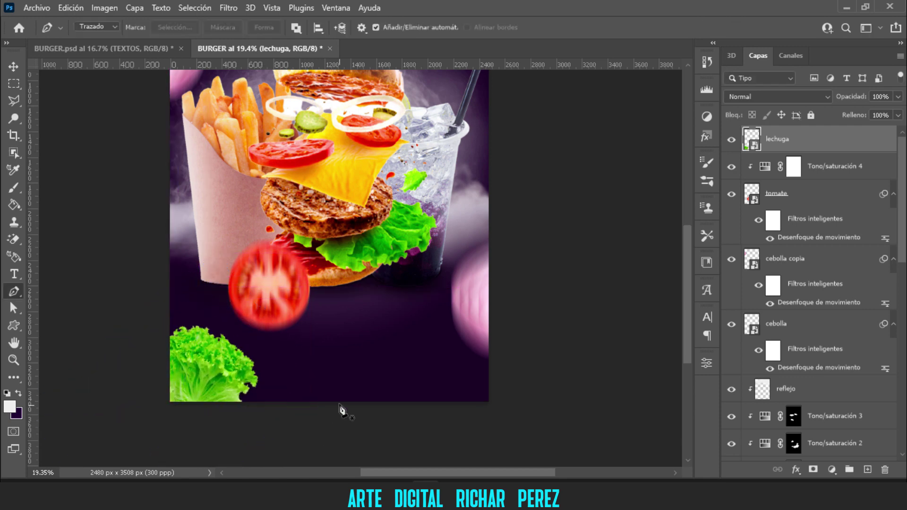
pyautogui.hotkey('ctrl', '0')
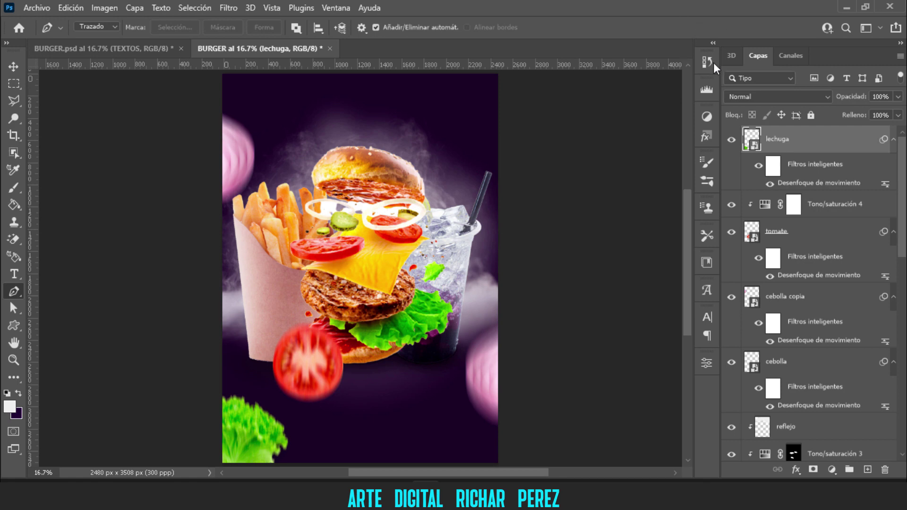
# - Place the first particulas image into the poster as an embedded layer
pyautogui.click(37, 7)
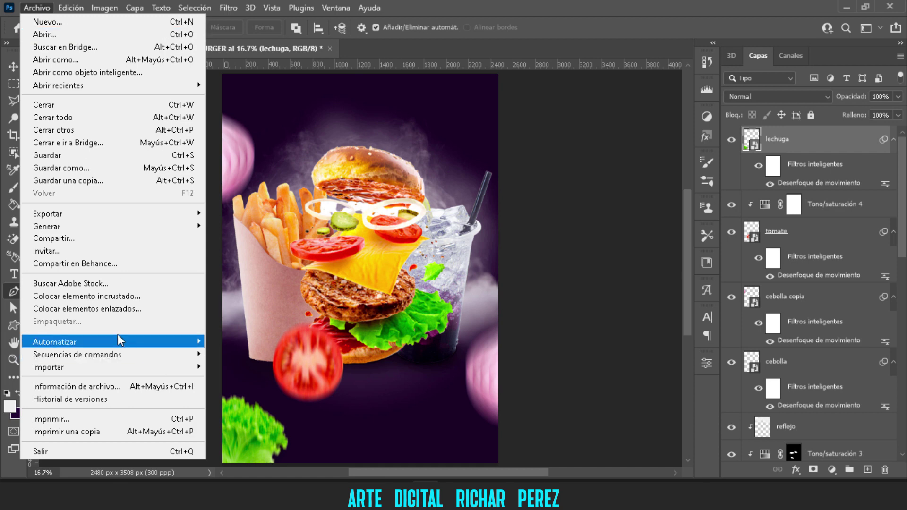
pyautogui.click(109, 296)
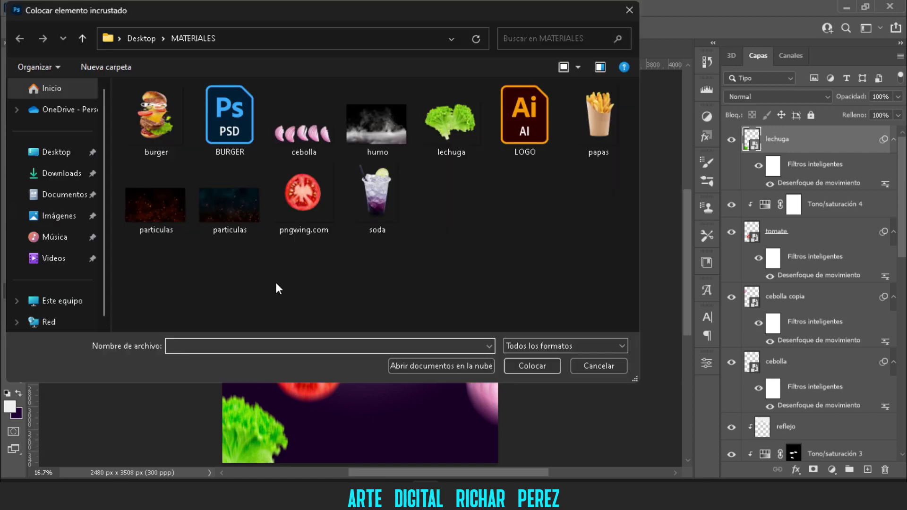
pyautogui.click(170, 222)
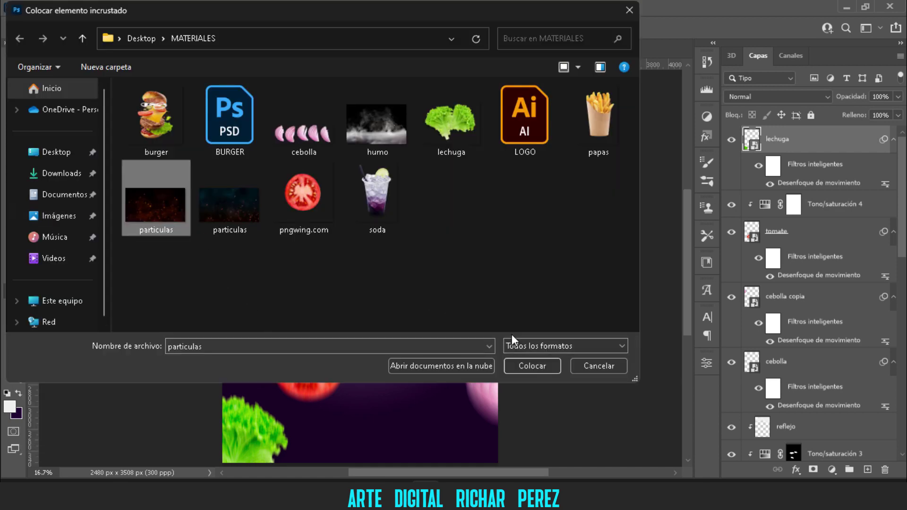
pyautogui.click(528, 364)
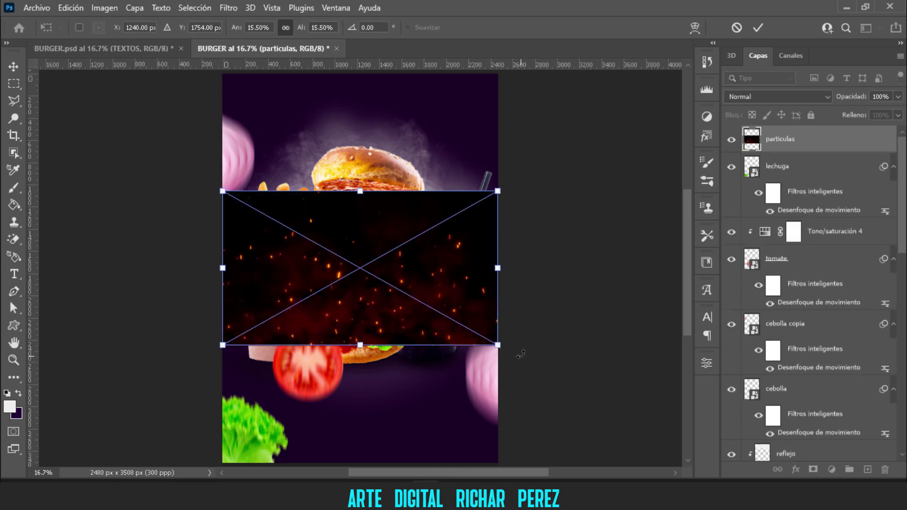
# - Move the particulas image lower and stretch its top edge up to cover the poster's middle
pyautogui.moveTo(405, 326); pyautogui.dragTo(405, 347)
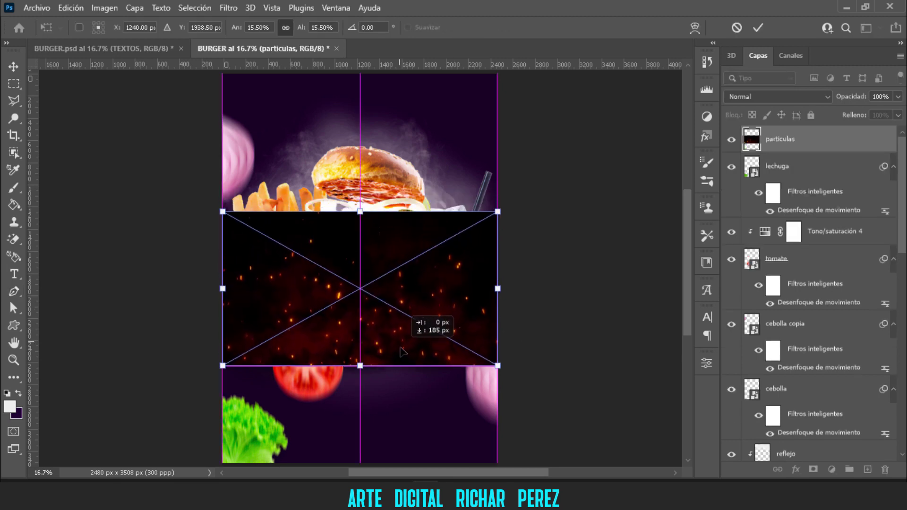
pyautogui.moveTo(360, 212); pyautogui.dragTo(360, 123)
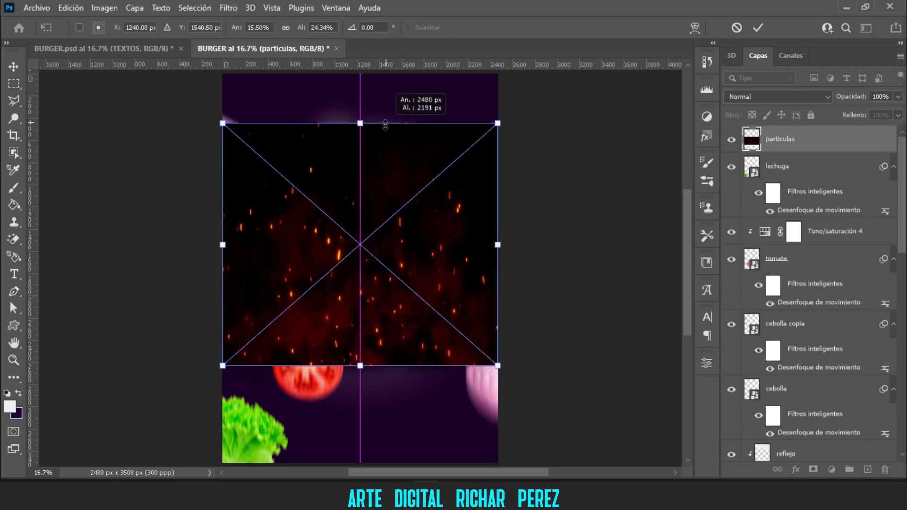
pyautogui.press('Return')
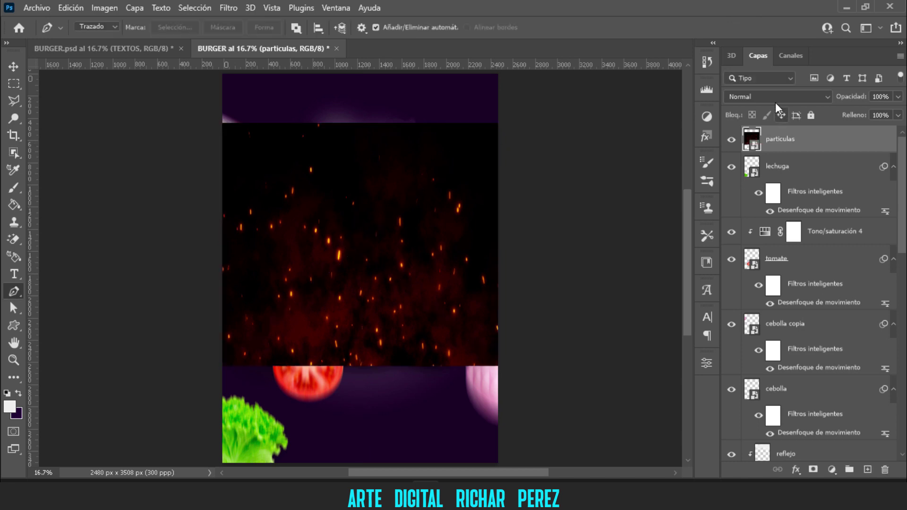
pyautogui.click(778, 97)
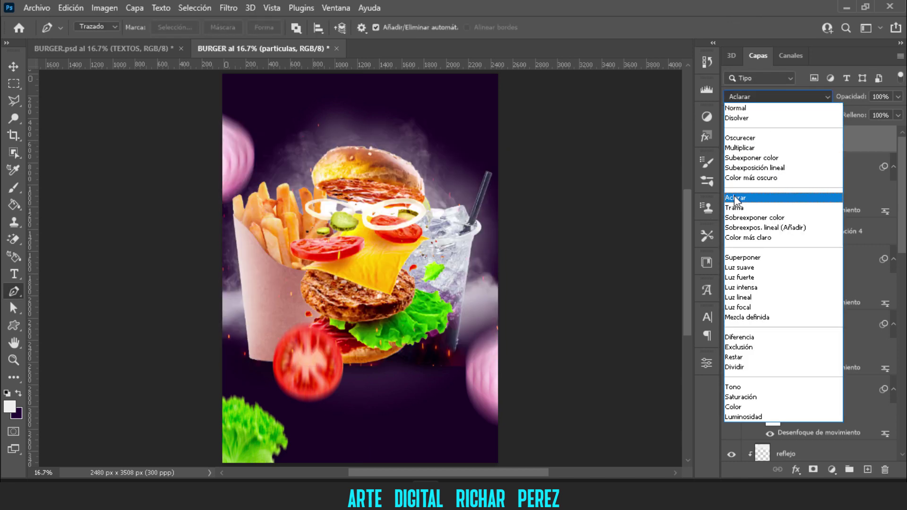
# - Blend the particulas layer with Aclarar and mask out its bottom edge with a large black brush
pyautogui.click(735, 198)
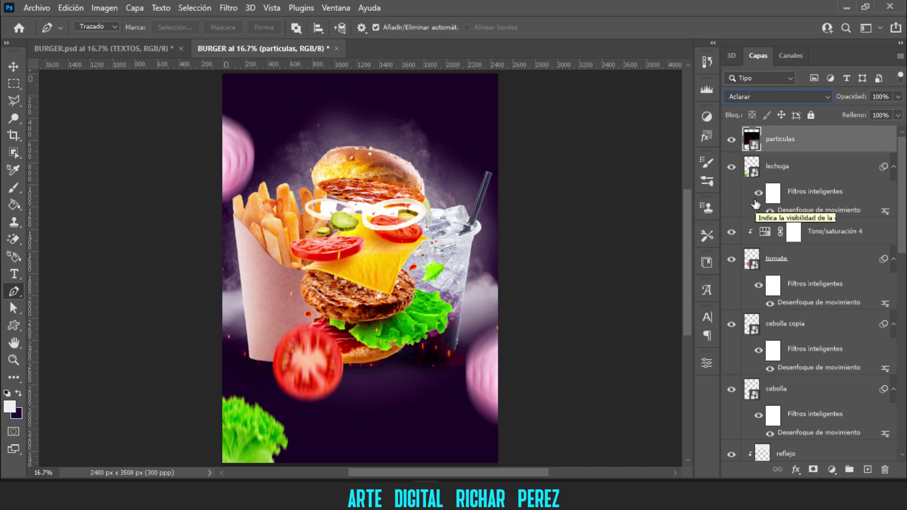
pyautogui.click(819, 474)
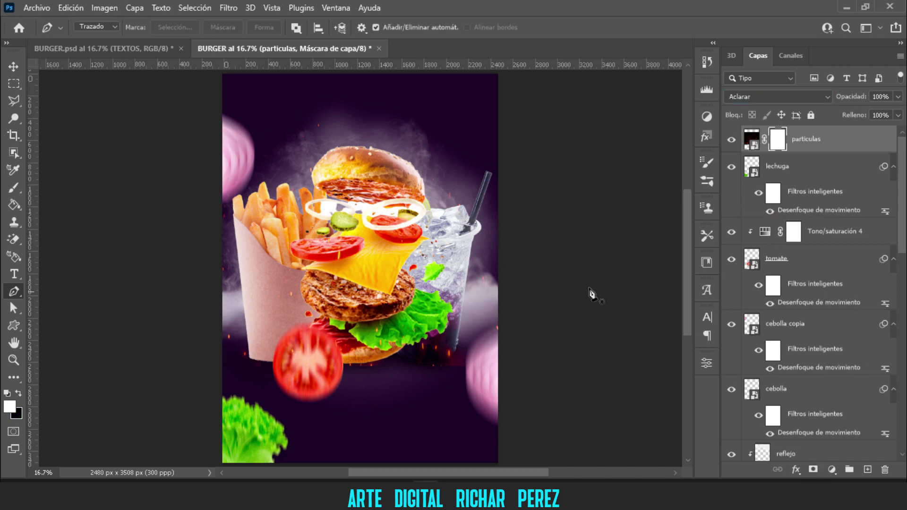
pyautogui.press('b')
pyautogui.keyDown('alt'); pyautogui.rightClick(494, 363); pyautogui.keyUp('alt')
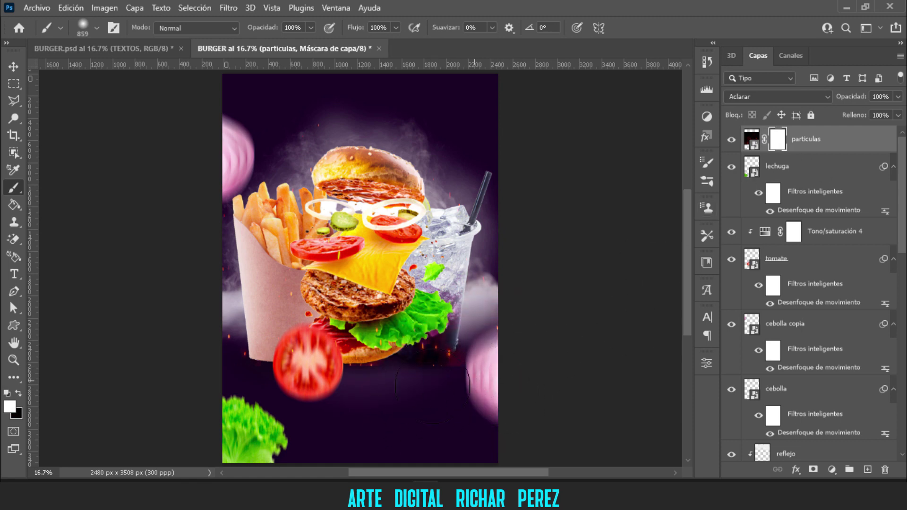
pyautogui.click(18, 393)
pyautogui.moveTo(393, 421); pyautogui.dragTo(476, 370)
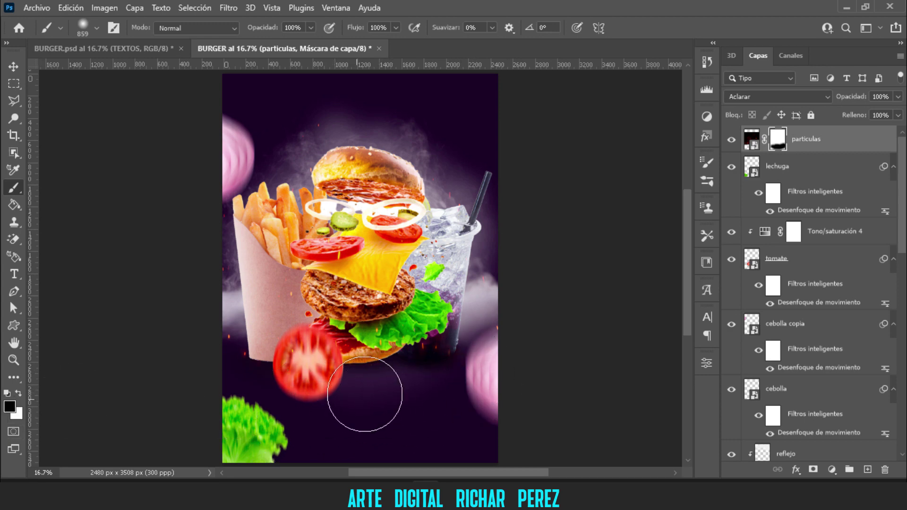
pyautogui.moveTo(354, 395); pyautogui.dragTo(182, 381)
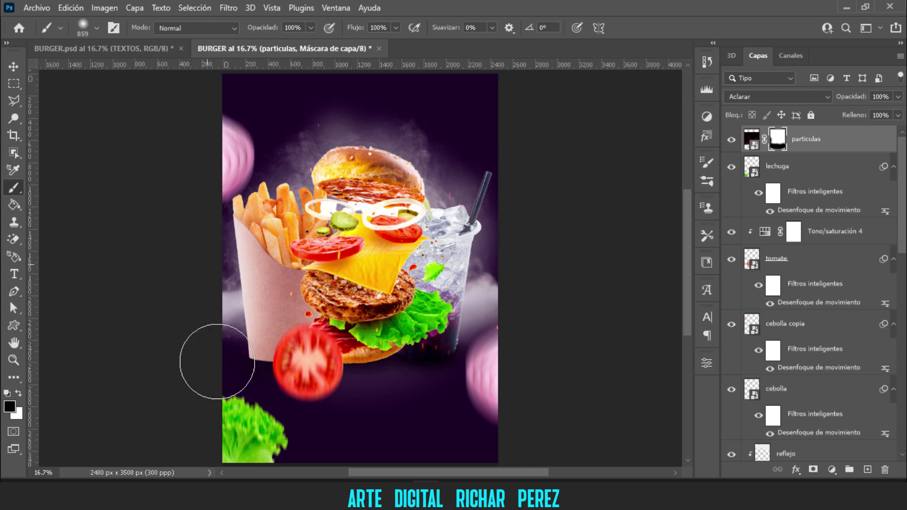
# - Stretch the particulas layer to 110% height, then fit the whole poster on screen
pyautogui.scroll(3, 450, 362)
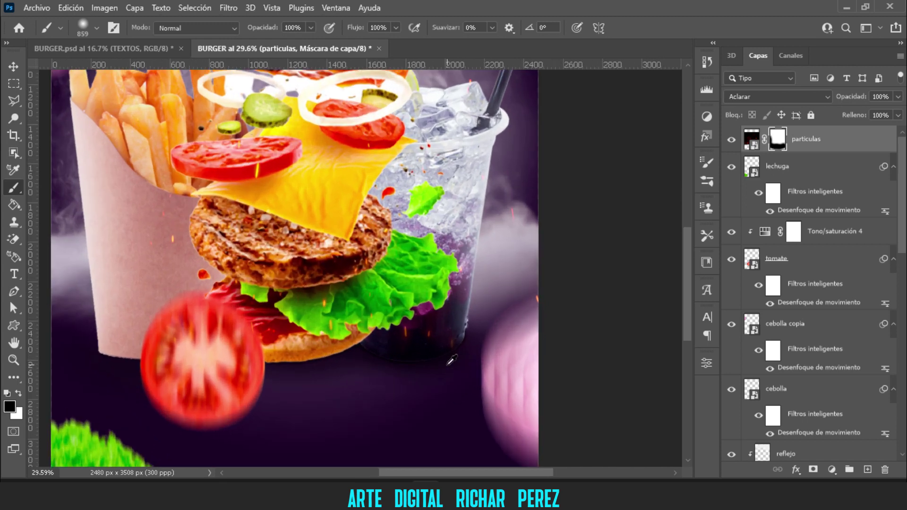
pyautogui.scroll(3, 440, 369)
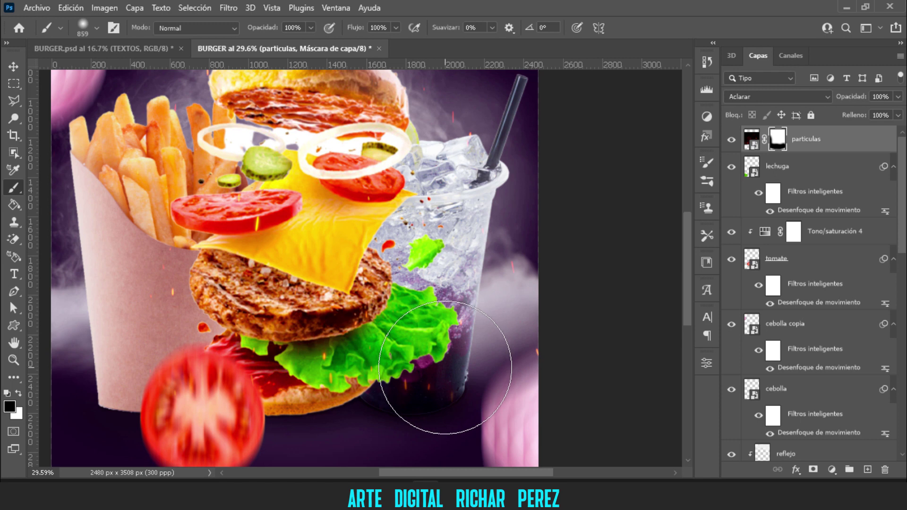
pyautogui.scroll(2, 445, 367)
pyautogui.scroll(3, 447, 368)
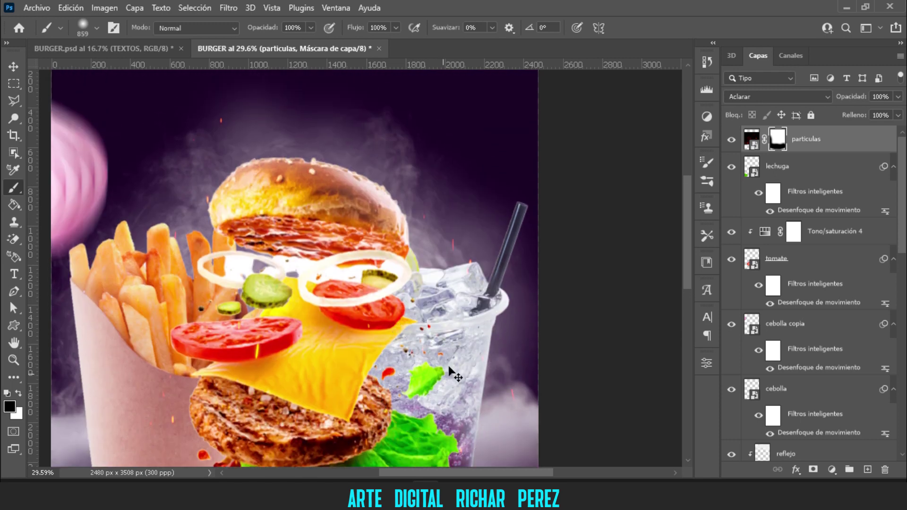
pyautogui.hotkey('ctrl', 't')
pyautogui.scroll(2, 430, 219)
pyautogui.moveTo(296, 146); pyautogui.dragTo(298, 94)
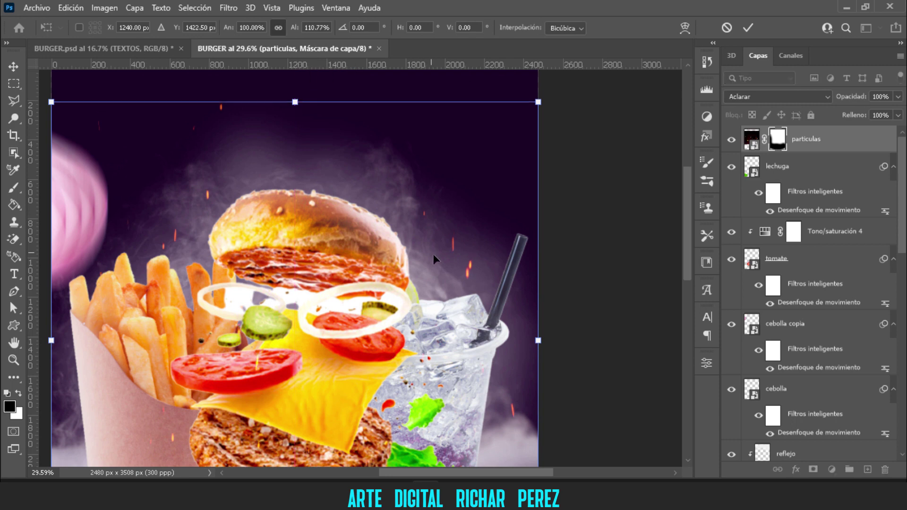
pyautogui.scroll(-2, 433, 255)
pyautogui.scroll(-1, 416, 260)
pyautogui.press('Return')
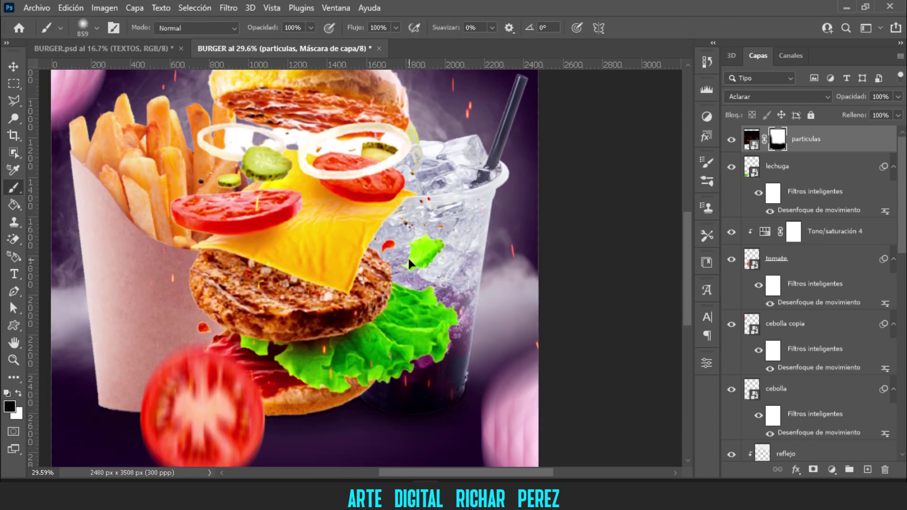
pyautogui.hotkey('ctrl', '0')
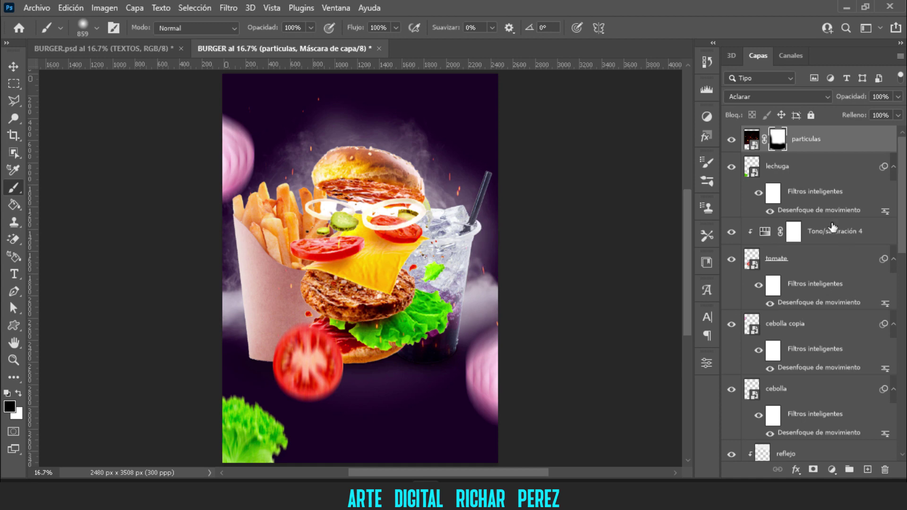
# - Select all image layers down to Relleno degradado 1 and group them as 'imagenes'
pyautogui.scroll(-2, 794, 272)
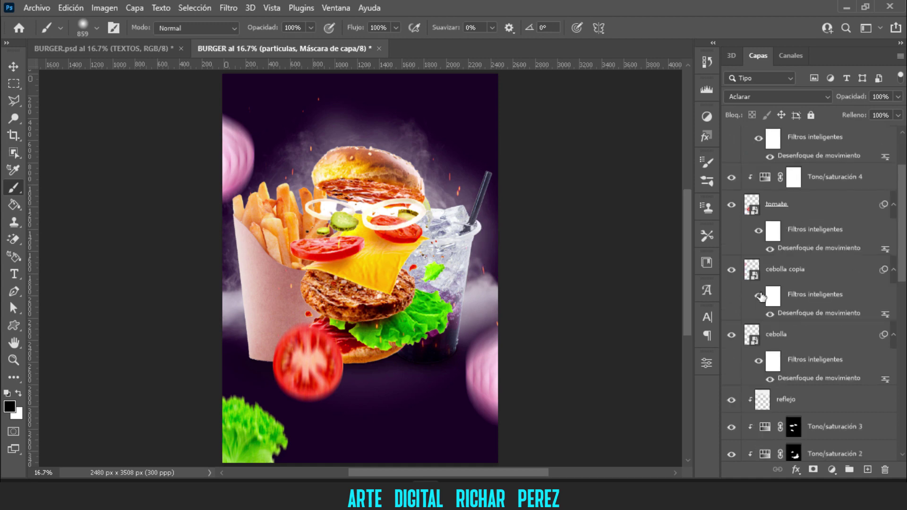
pyautogui.scroll(-7, 796, 331)
pyautogui.scroll(-5, 796, 340)
pyautogui.scroll(-4, 803, 364)
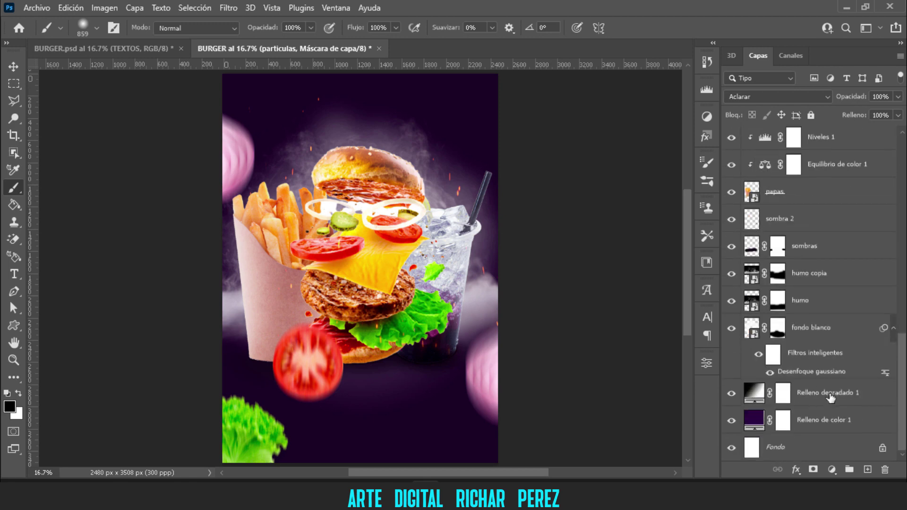
pyautogui.keyDown('shift'); pyautogui.click(829, 395); pyautogui.keyUp('shift')
pyautogui.scroll(5, 807, 355)
pyautogui.scroll(6, 807, 356)
pyautogui.scroll(6, 807, 355)
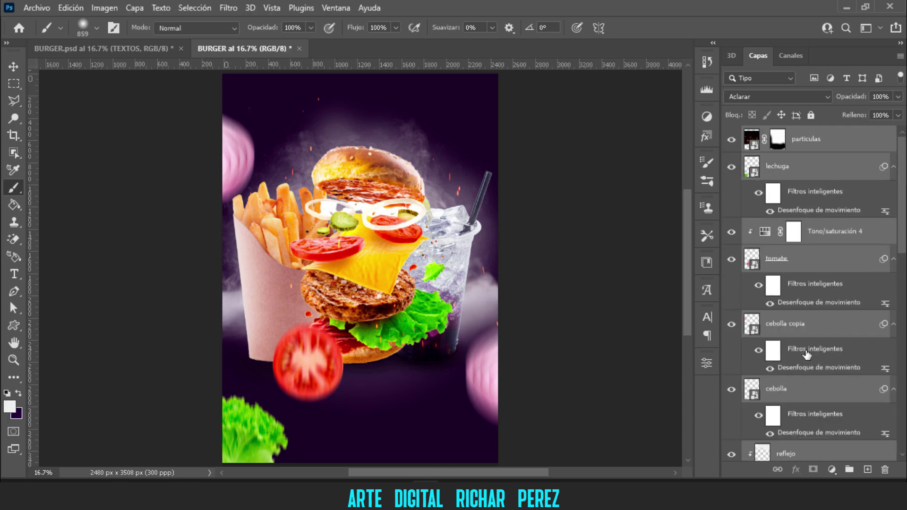
pyautogui.hotkey('ctrl', 'g')
pyautogui.doubleClick(781, 134)
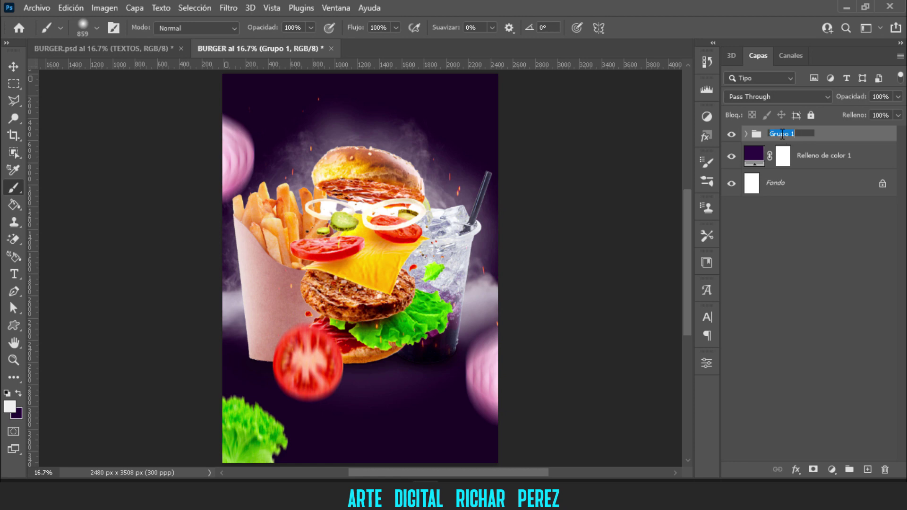
pyautogui.write('imagenes')
pyautogui.press('Return')
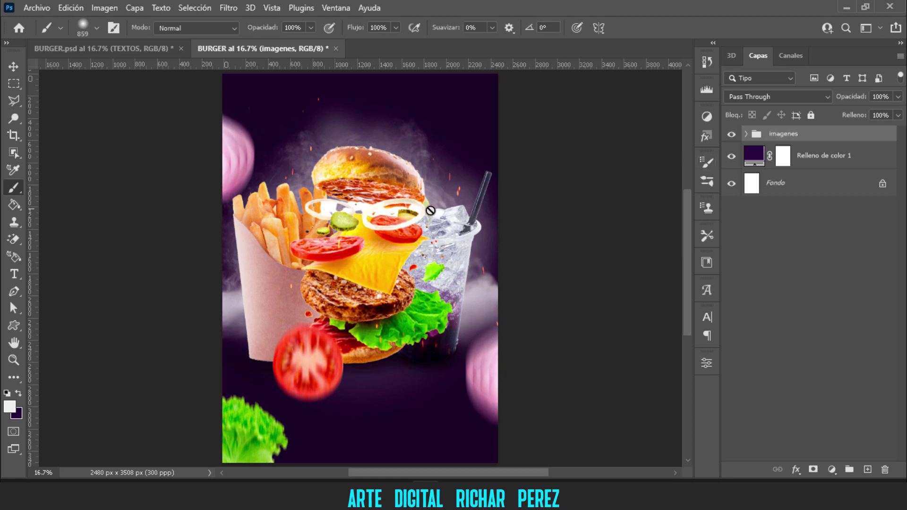
pyautogui.scroll(1, 430, 213)
# - On a new layer, type 'Delicius' near the top of the poster
pyautogui.press('t')
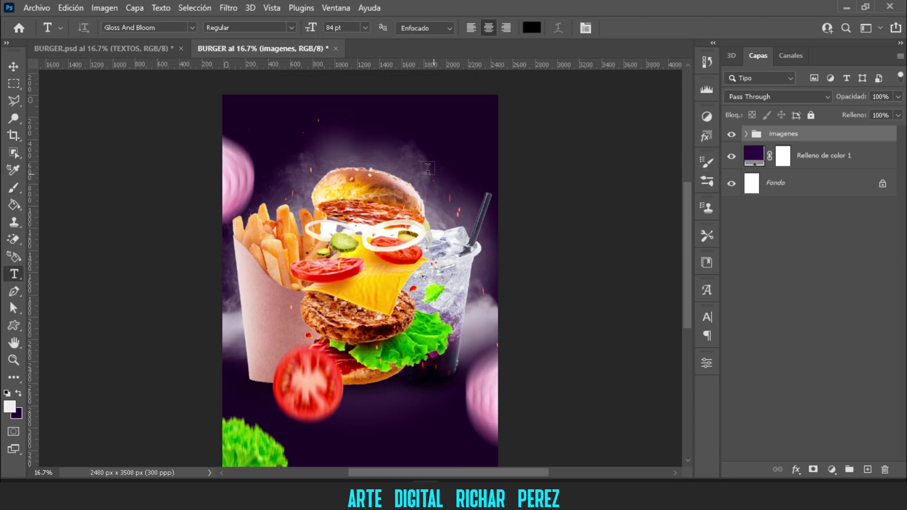
pyautogui.click(867, 469)
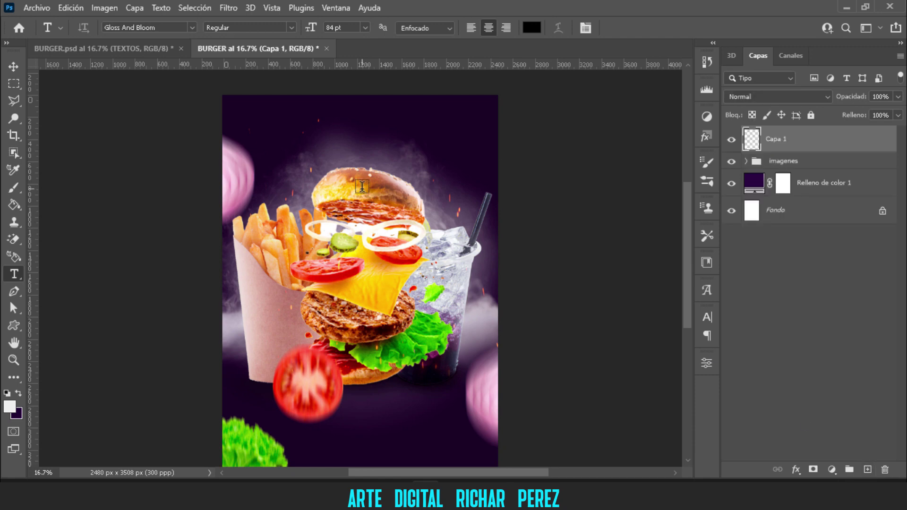
pyautogui.click(328, 133)
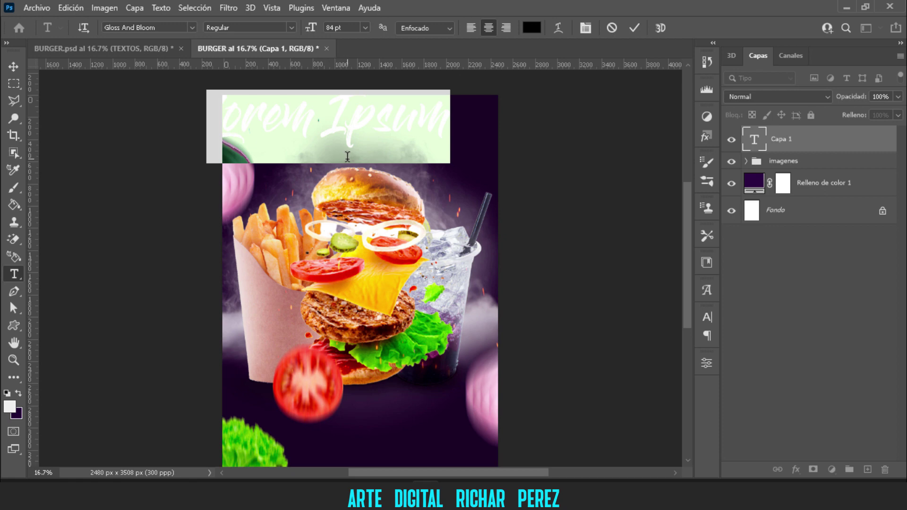
pyautogui.write('Delicius')
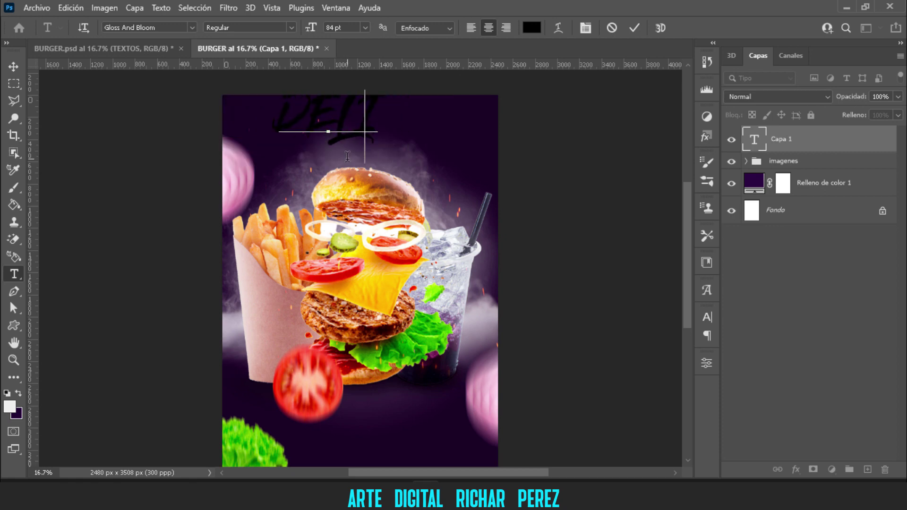
pyautogui.click(825, 147)
# - Resize Delicius to 44.4 pt, centred at the top, and colour it yellow fdd740
pyautogui.click(341, 27)
pyautogui.write('4')
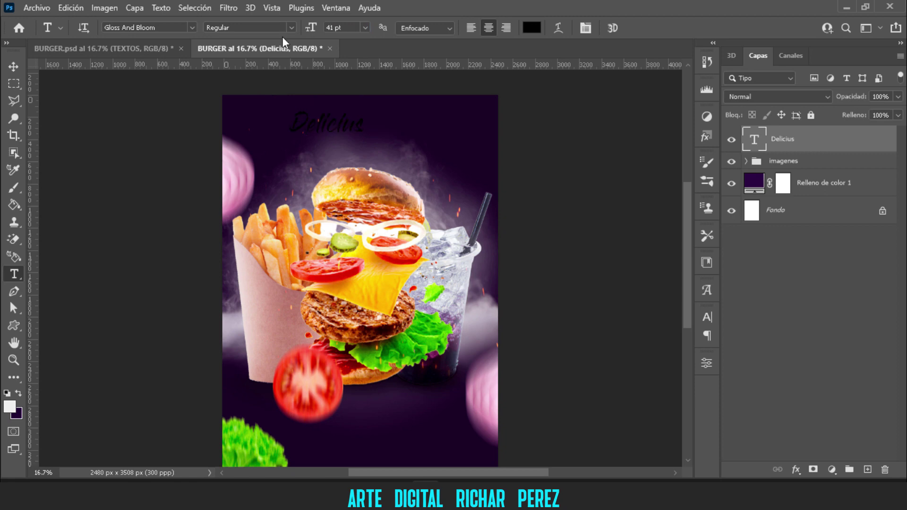
pyautogui.hotkey('ctrl', 't')
pyautogui.moveTo(357, 98)
pyautogui.mouseDown()
pyautogui.moveTo(358, 116)
pyautogui.moveTo(357, 105)
pyautogui.mouseUp()
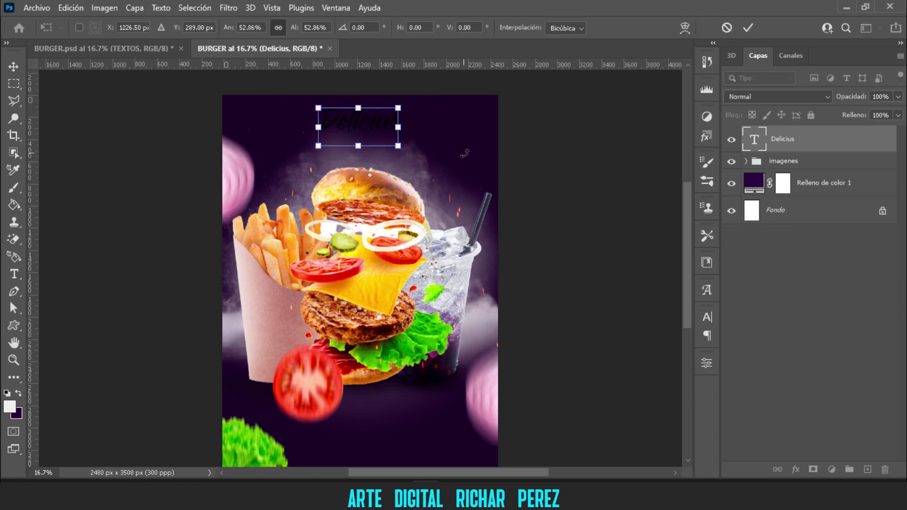
pyautogui.press('Return')
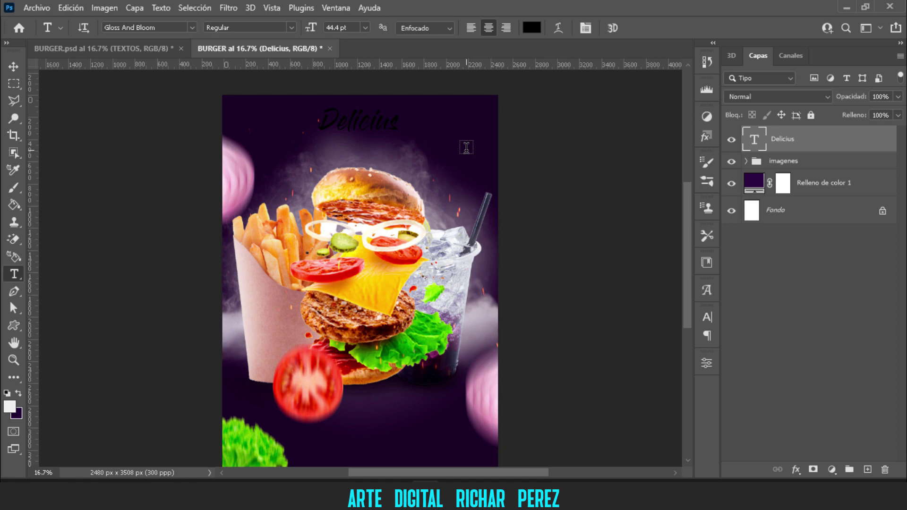
pyautogui.click(534, 29)
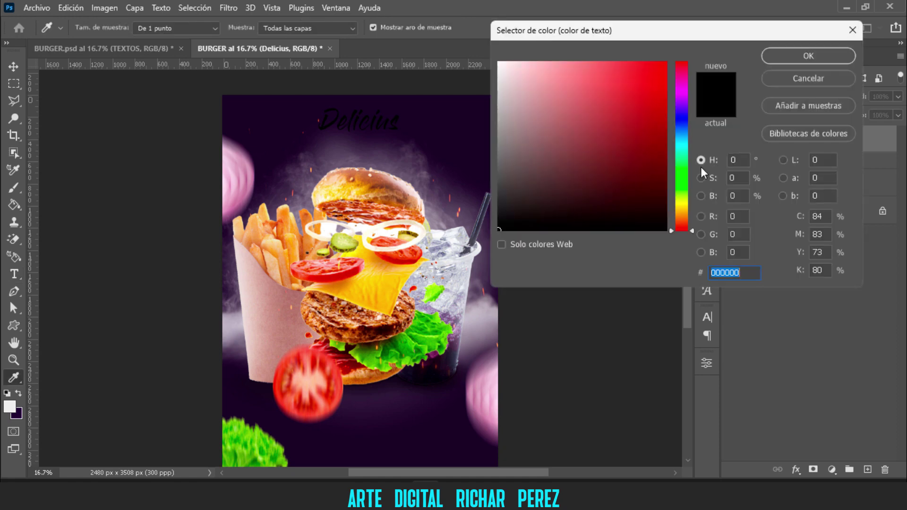
pyautogui.write('fd')
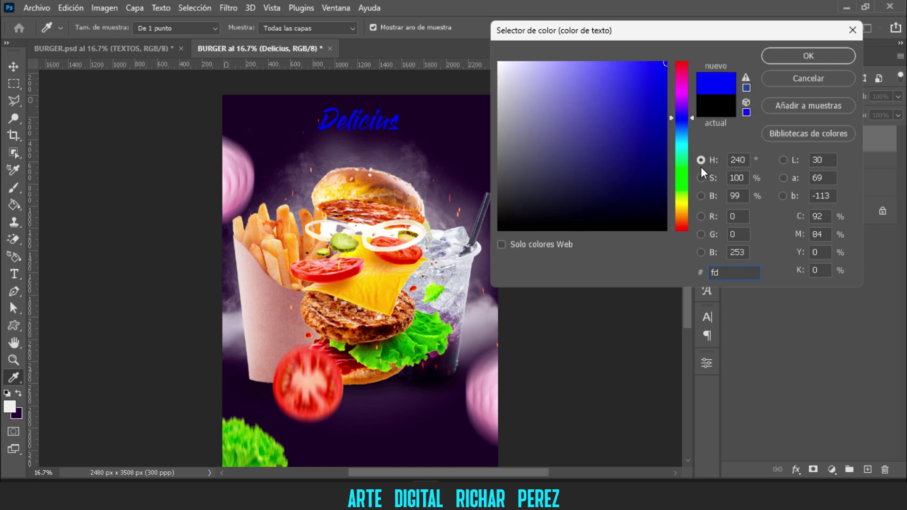
pyautogui.write('d740')
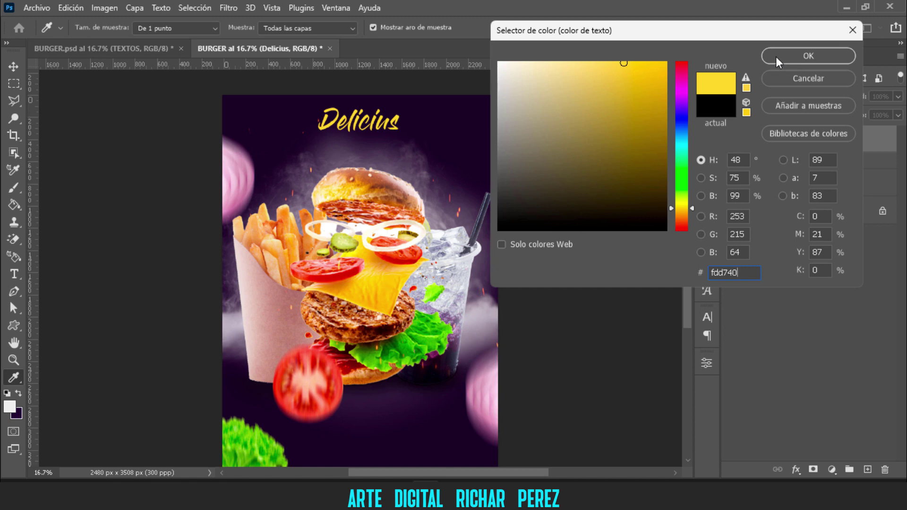
pyautogui.click(795, 52)
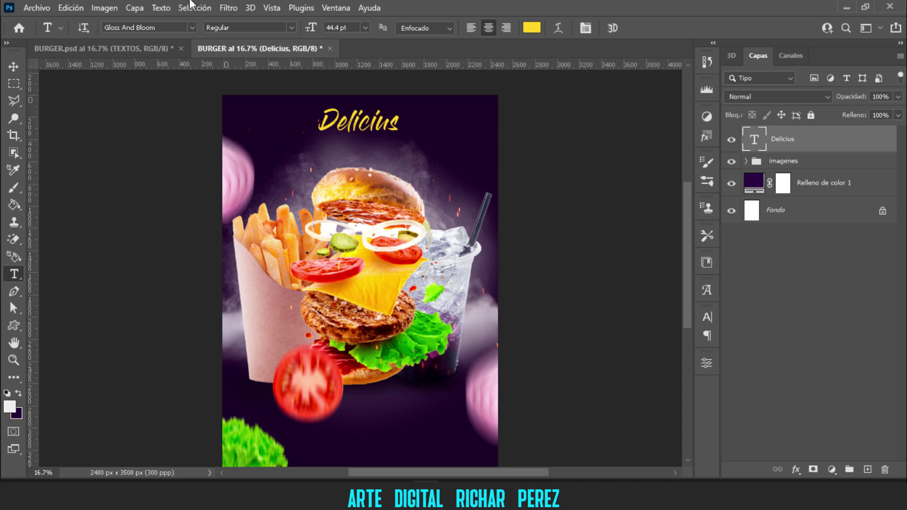
# - On a new layer, write 'BURGER' in GENERATOR PERSONAL USE beneath Delicius
pyautogui.click(868, 469)
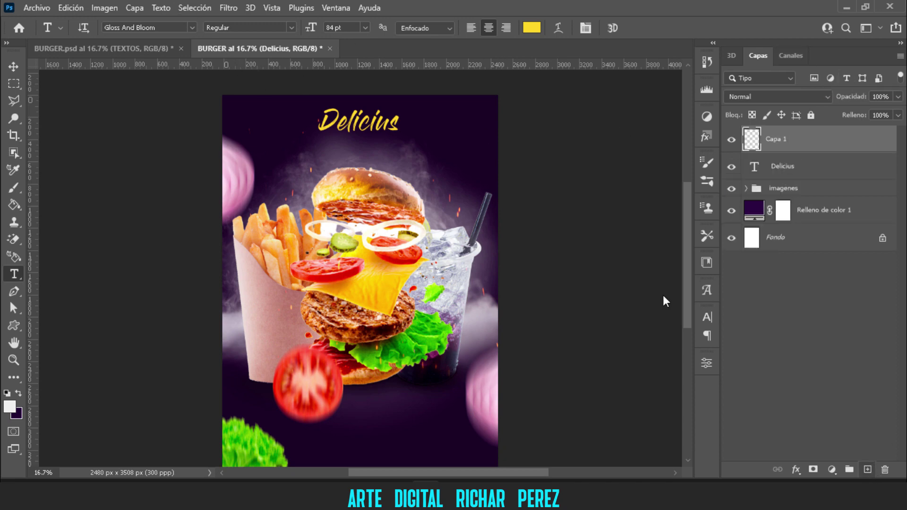
pyautogui.click(192, 27)
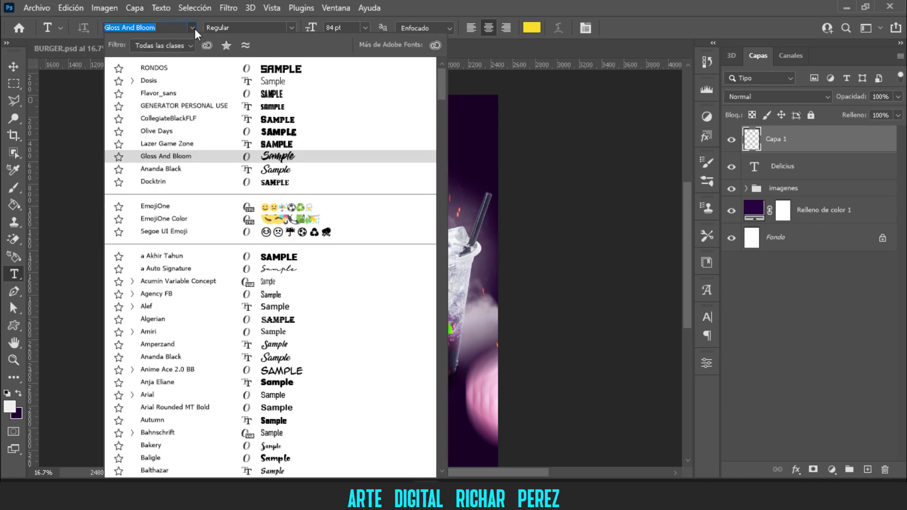
pyautogui.click(170, 106)
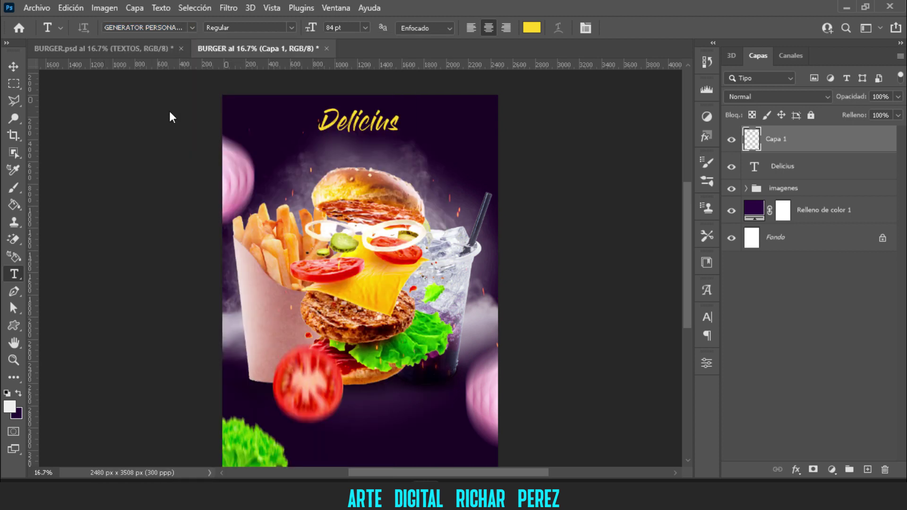
pyautogui.click(308, 158)
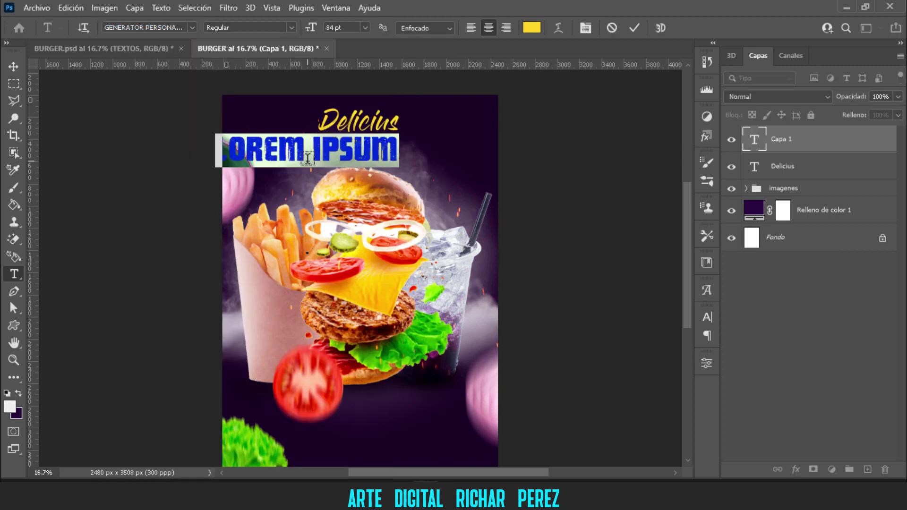
pyautogui.write('BU')
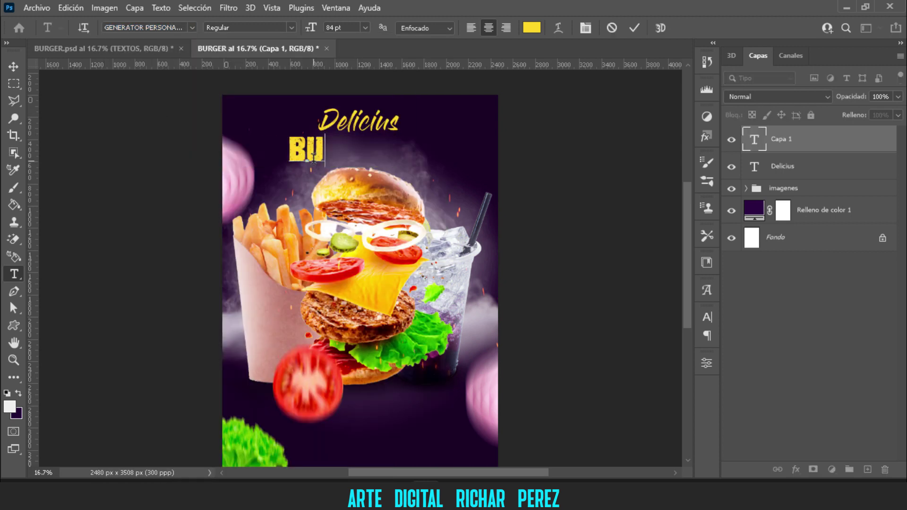
pyautogui.write('RGER')
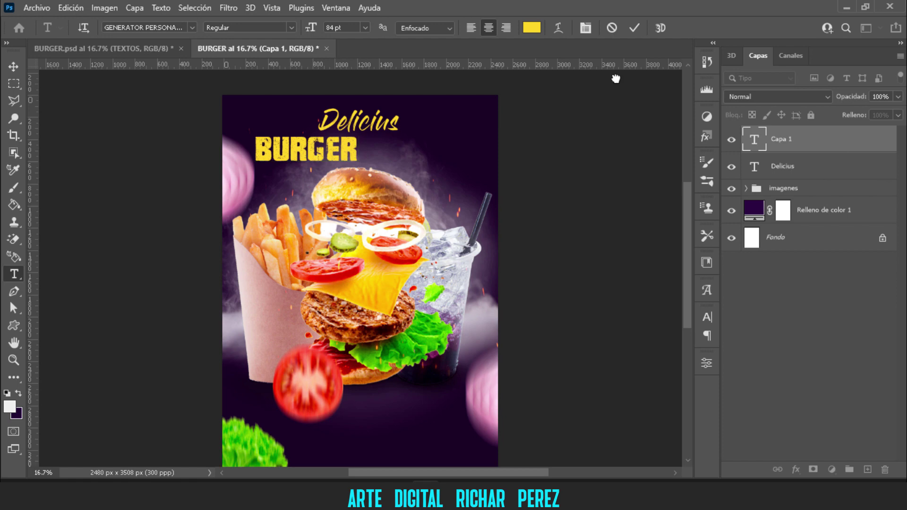
pyautogui.click(634, 27)
# - Colour BURGER white ffffff, then enlarge it to 123.1 pt centred under Delicius
pyautogui.click(532, 28)
pyautogui.write('ffffff')
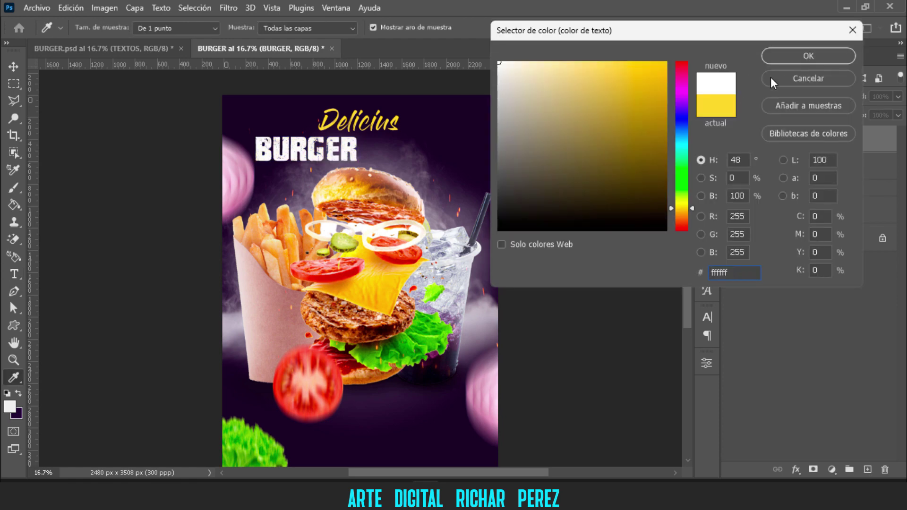
pyautogui.click(787, 58)
pyautogui.hotkey('ctrl', 't')
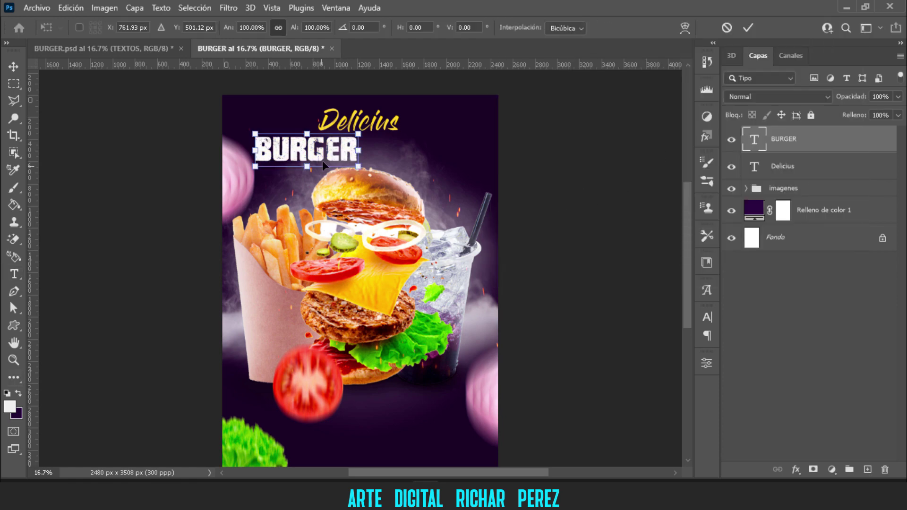
pyautogui.moveTo(326, 158)
pyautogui.mouseDown()
pyautogui.moveTo(384, 153)
pyautogui.moveTo(365, 178)
pyautogui.moveTo(375, 148)
pyautogui.mouseUp()
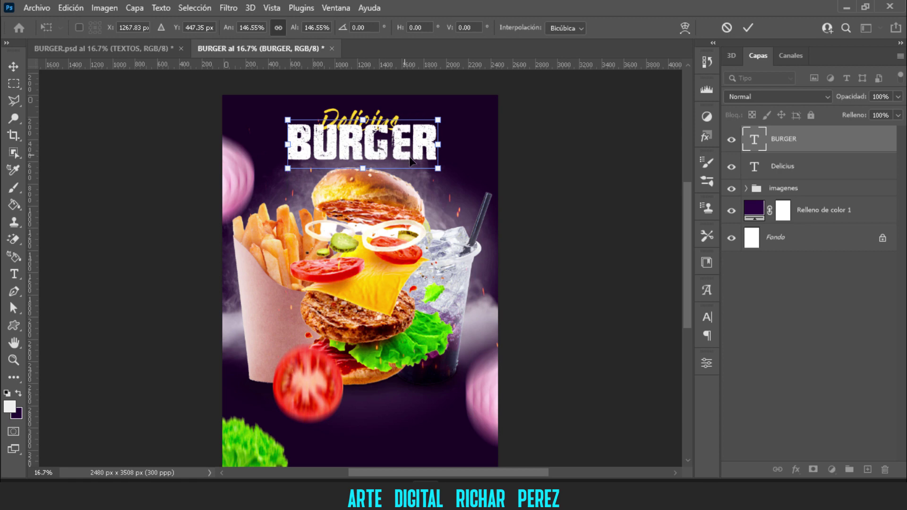
pyautogui.press('Return')
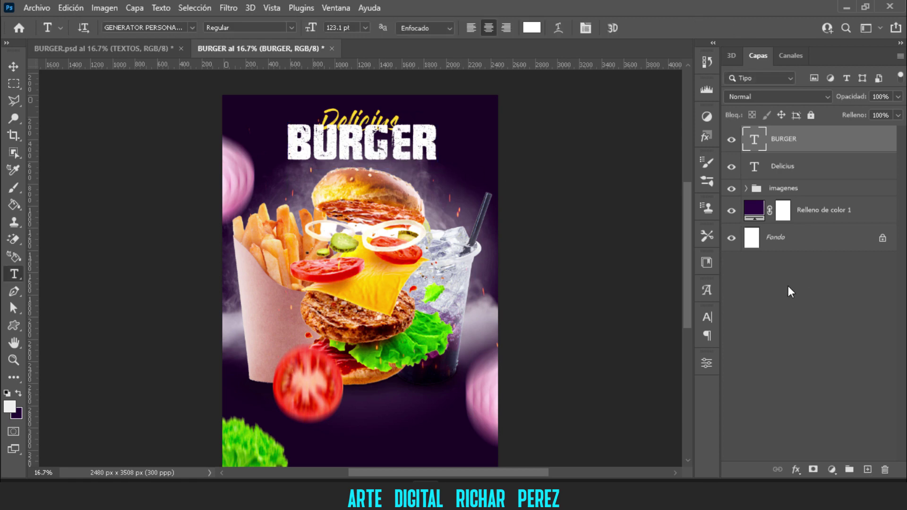
# - Nudge the imagenes group slightly lower on the poster, beneath the titles
pyautogui.click(823, 189)
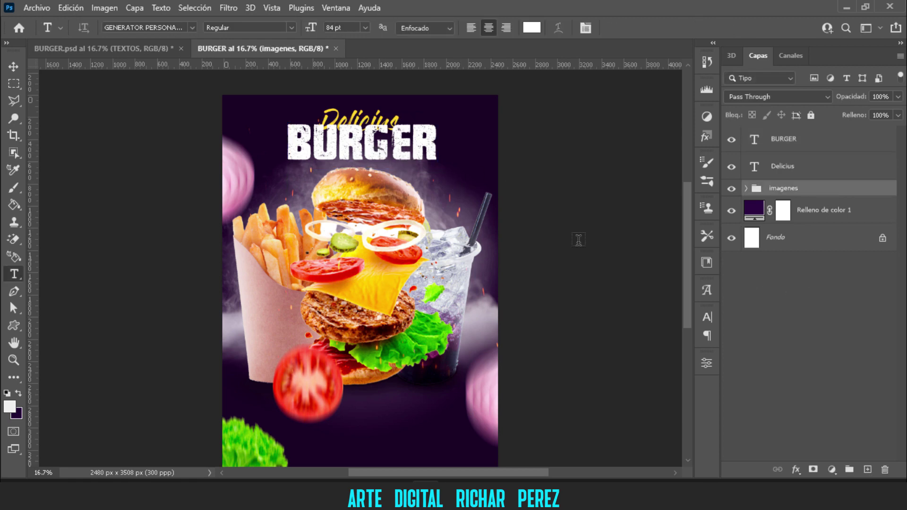
pyautogui.scroll(-2, 577, 239)
pyautogui.hotkey('ctrl', 't')
pyautogui.click(460, 208)
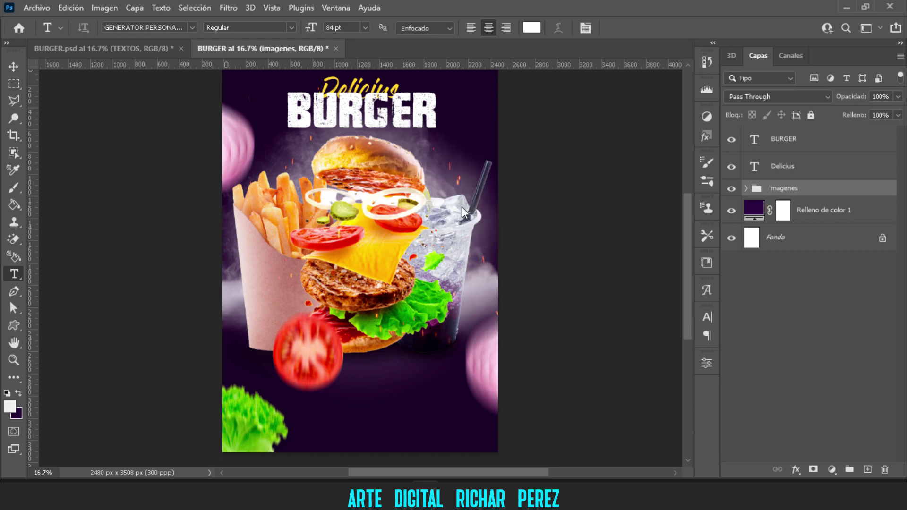
pyautogui.moveTo(458, 206); pyautogui.dragTo(460, 211)
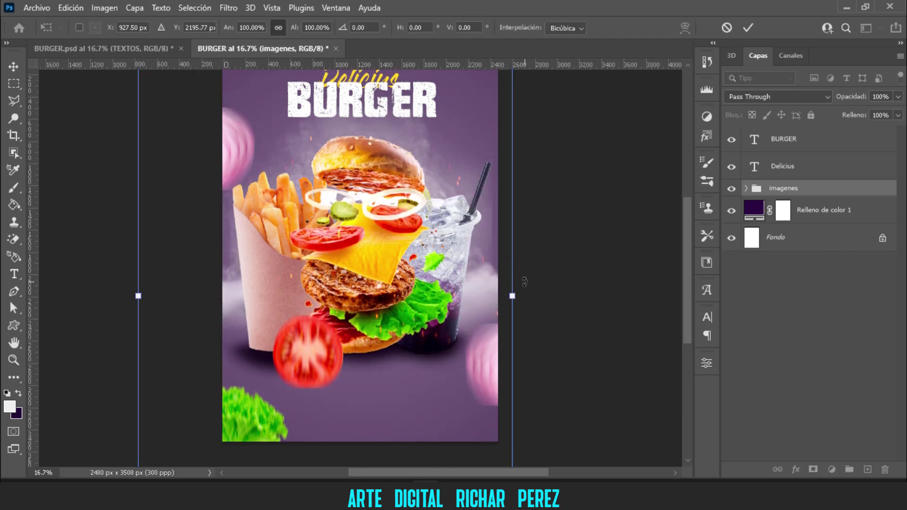
pyautogui.press('Return')
pyautogui.click(783, 166)
pyautogui.press('t')
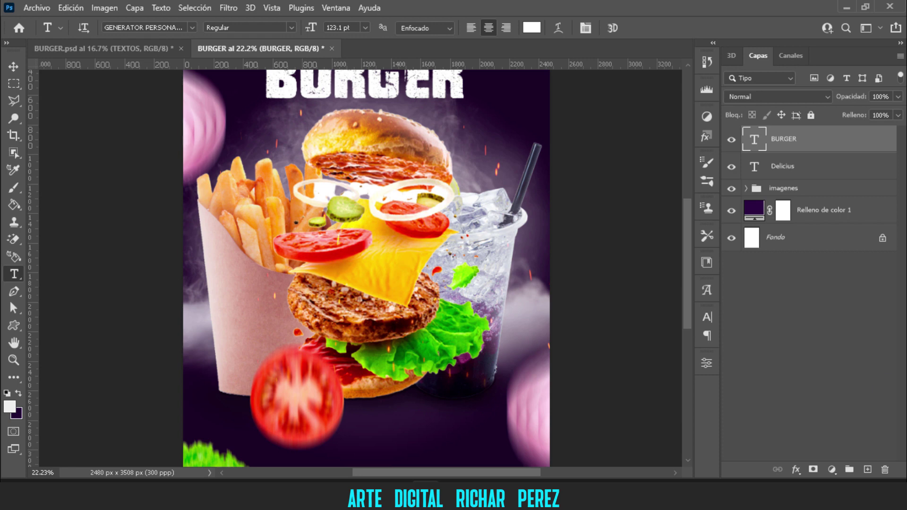
# - Add 'LOGO AQUI' on the fries box in dark purple #1d1225 sampled from the background
pyautogui.click(868, 469)
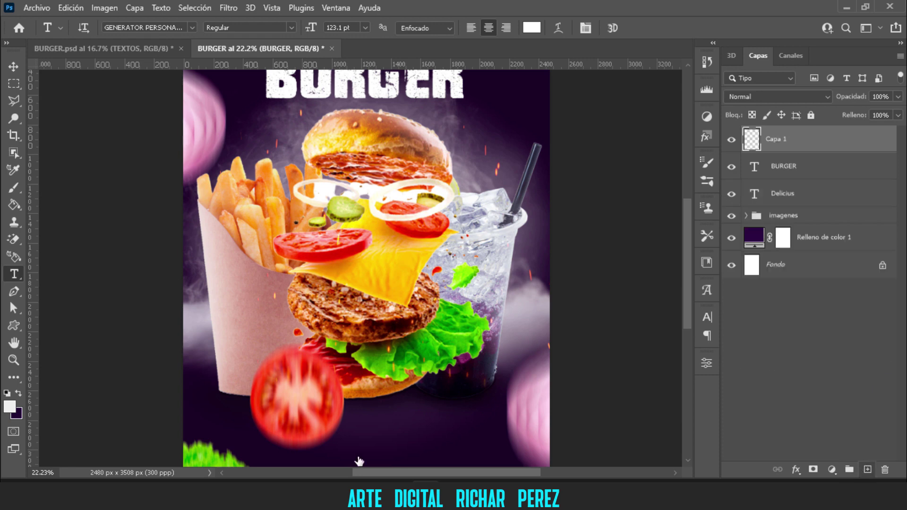
pyautogui.click(245, 323)
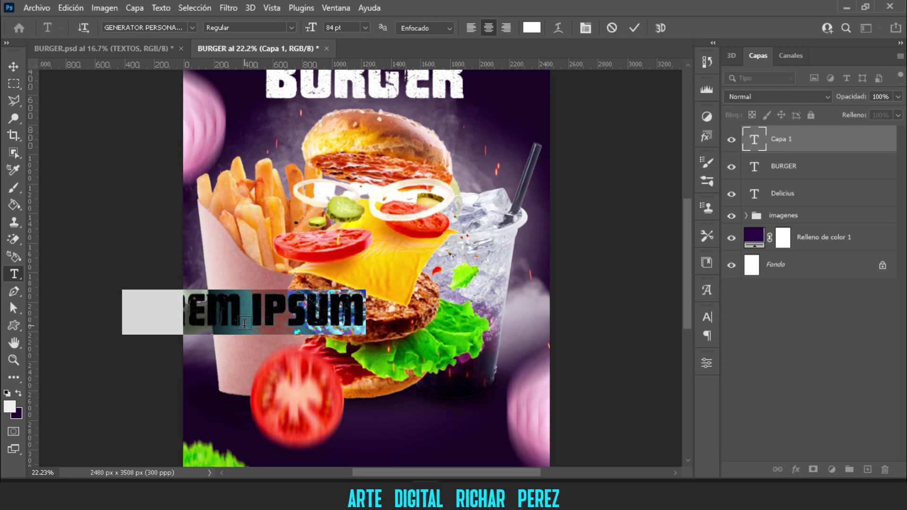
pyautogui.write('LOGO')
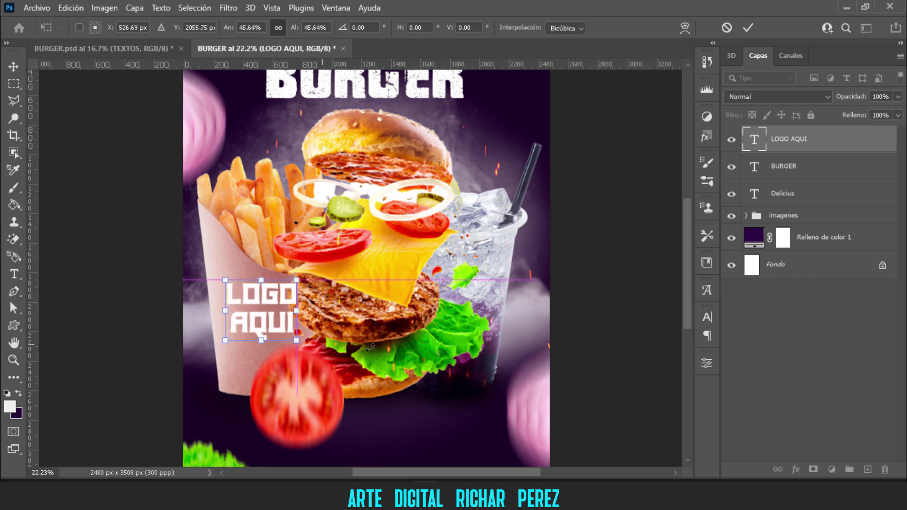
pyautogui.press('Return')
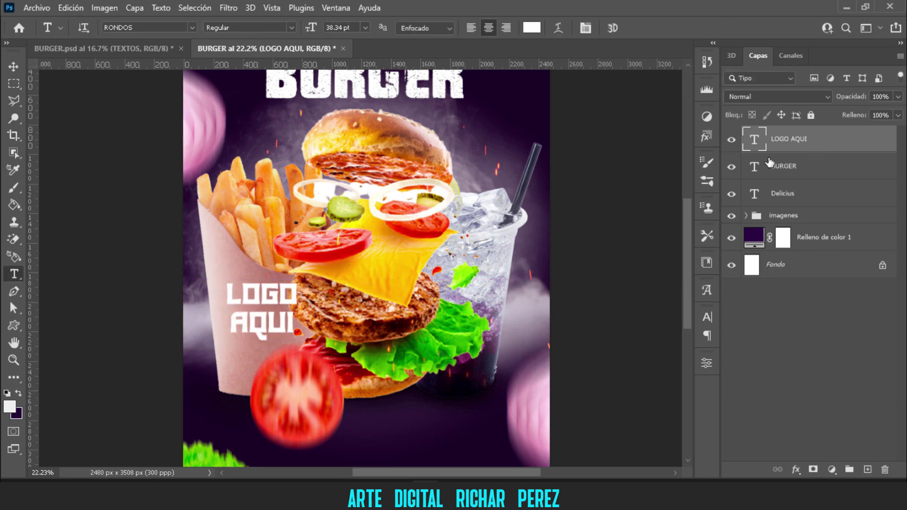
pyautogui.click(532, 27)
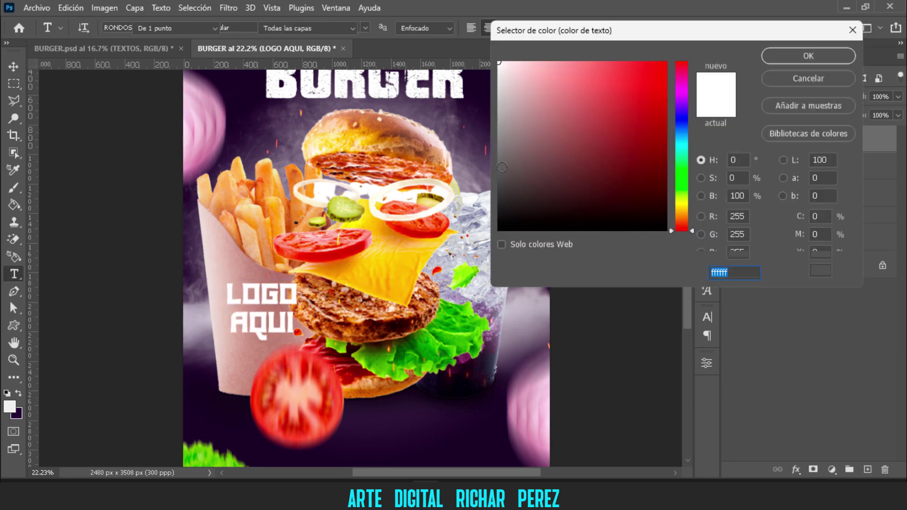
pyautogui.click(420, 400)
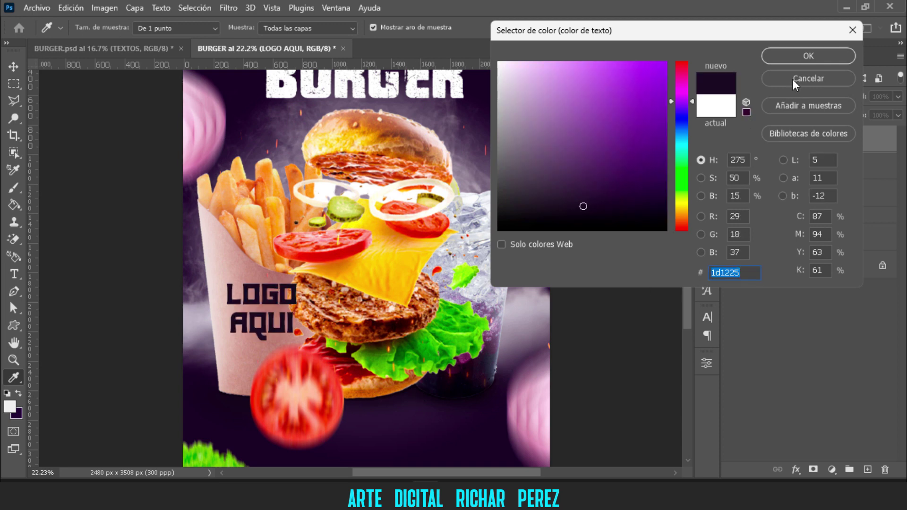
pyautogui.press('Return')
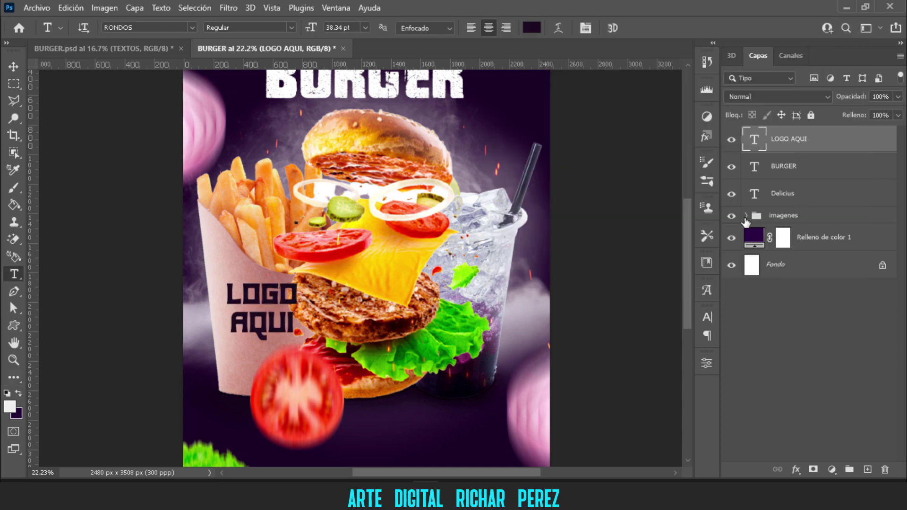
# - Move the LOGO AQUI layer into the imagenes group, just below the burger layer
pyautogui.click(746, 217)
pyautogui.moveTo(794, 142)
pyautogui.mouseDown()
pyautogui.moveTo(814, 213)
pyautogui.moveTo(811, 462)
pyautogui.moveTo(776, 455)
pyautogui.mouseUp()
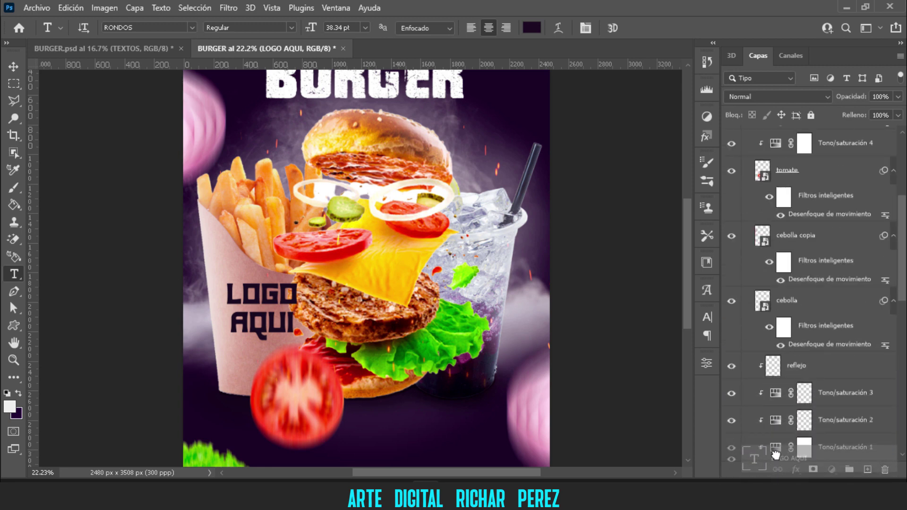
pyautogui.moveTo(776, 454)
pyautogui.mouseDown()
pyautogui.moveTo(786, 452)
pyautogui.moveTo(806, 401)
pyautogui.mouseUp()
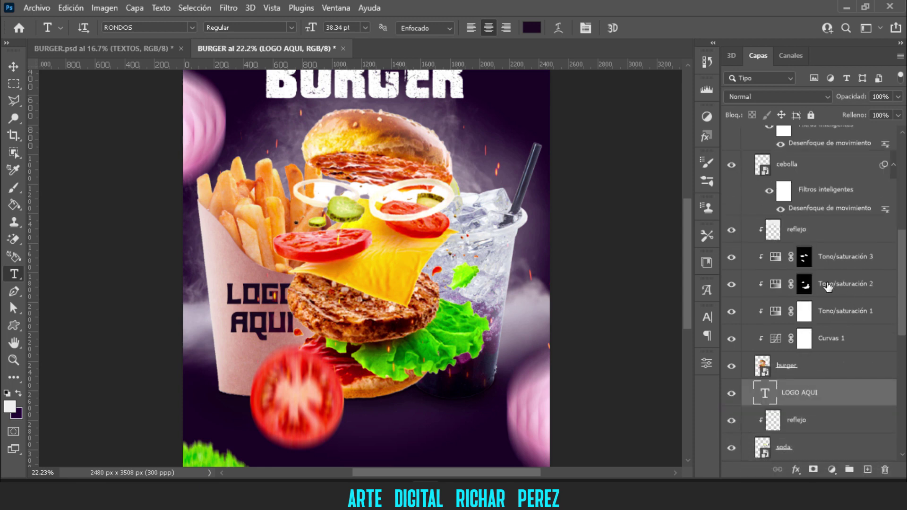
pyautogui.scroll(10, 764, 187)
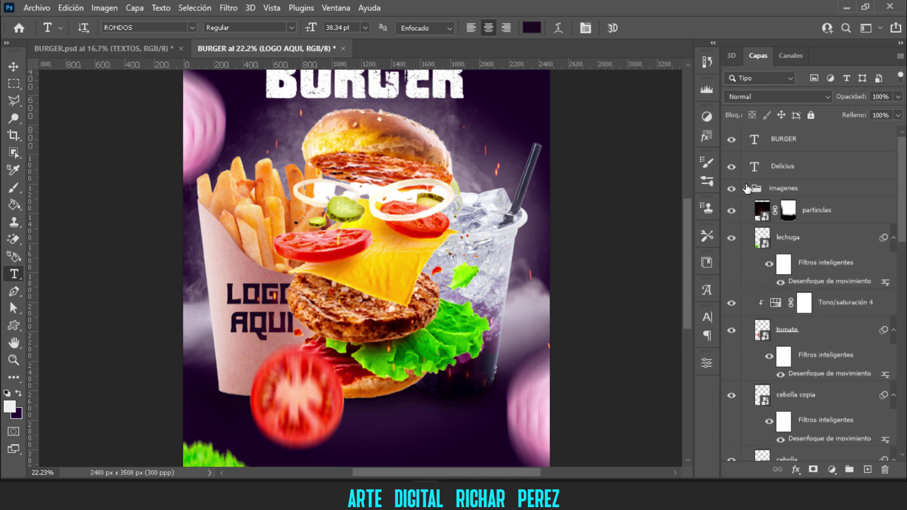
pyautogui.click(746, 188)
pyautogui.scroll(2, 775, 182)
# - Select the BURGER text layer and review the offer and contact text along the poster bottom
pyautogui.click(794, 148)
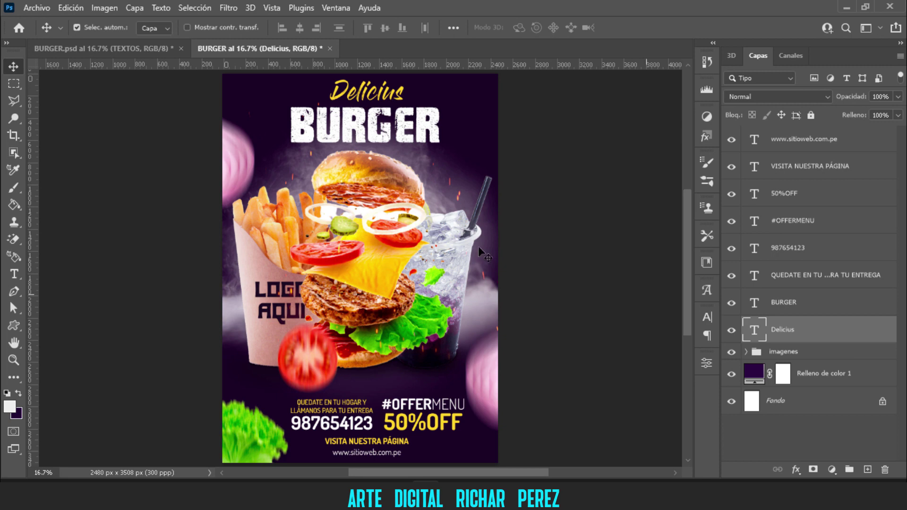
pyautogui.scroll(-2, 384, 147)
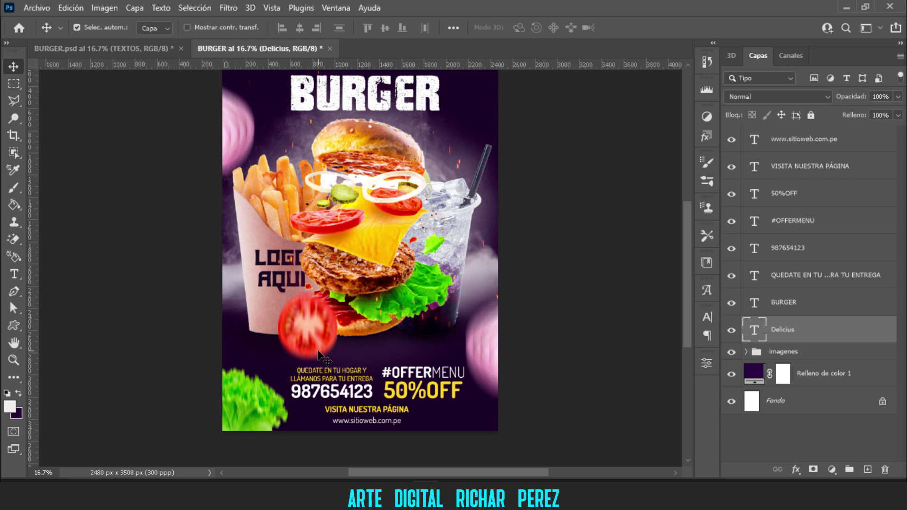
pyautogui.scroll(1, 339, 342)
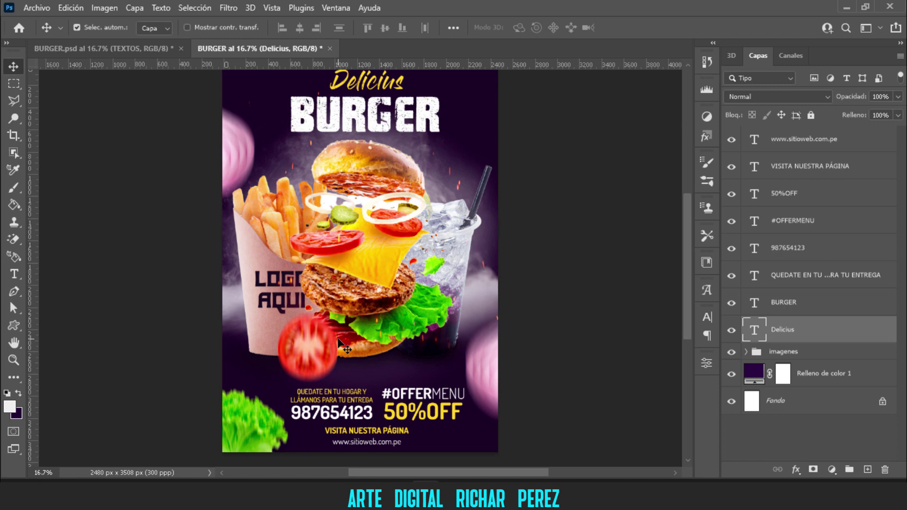
pyautogui.scroll(1, 338, 340)
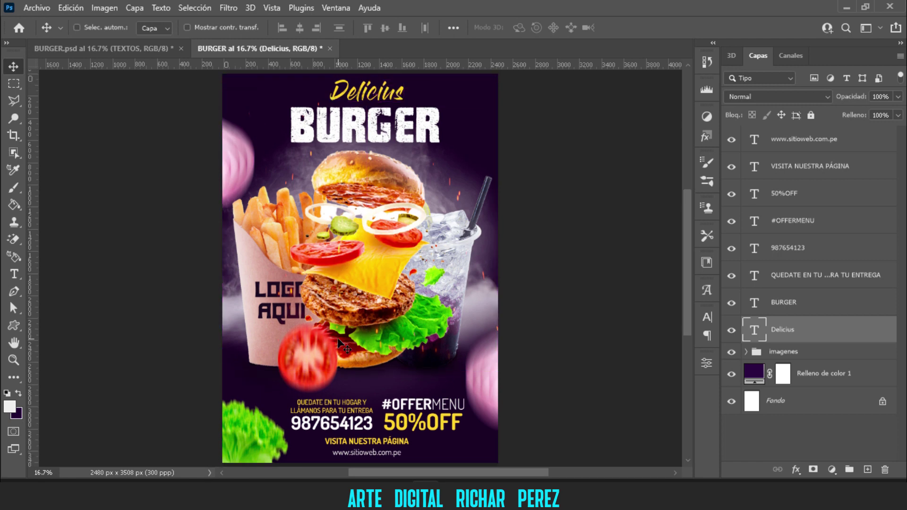